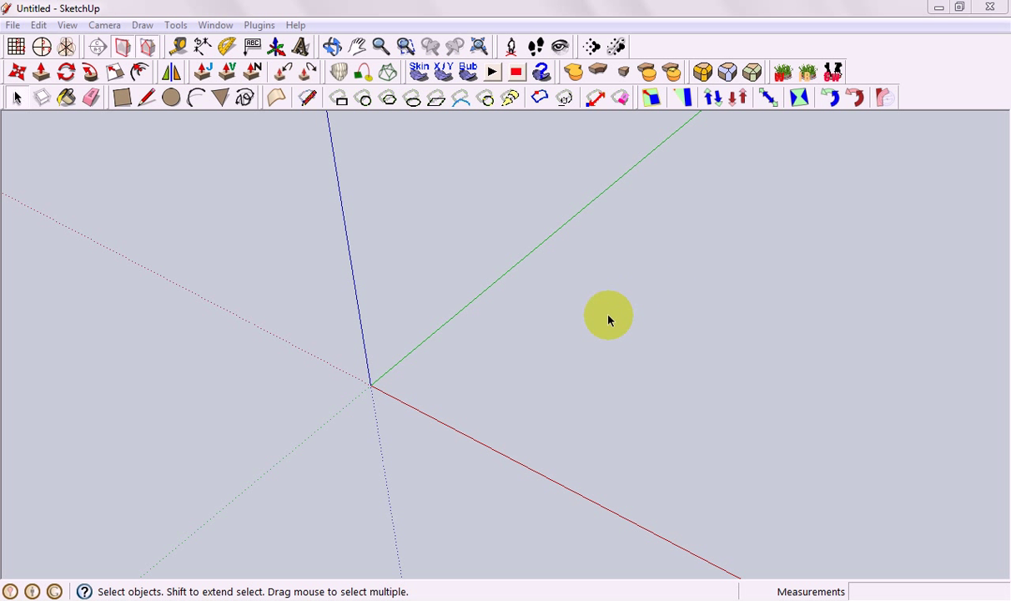
Draw a square from the origin and a 784.2mm-radius circle beside it
click(122, 98)
click(371, 384)
click(584, 359)
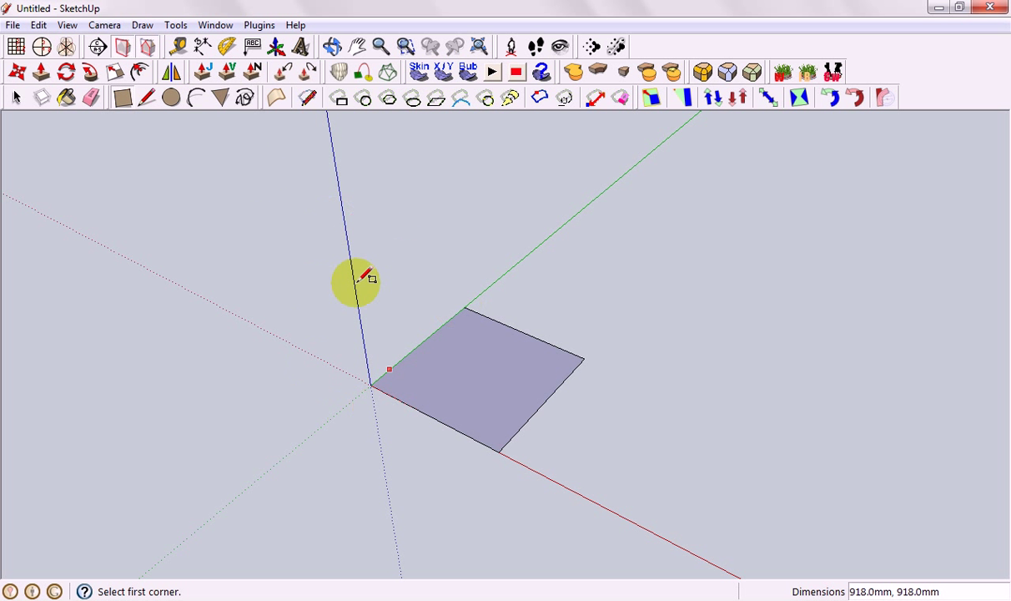
click(173, 101)
click(245, 301)
click(340, 350)
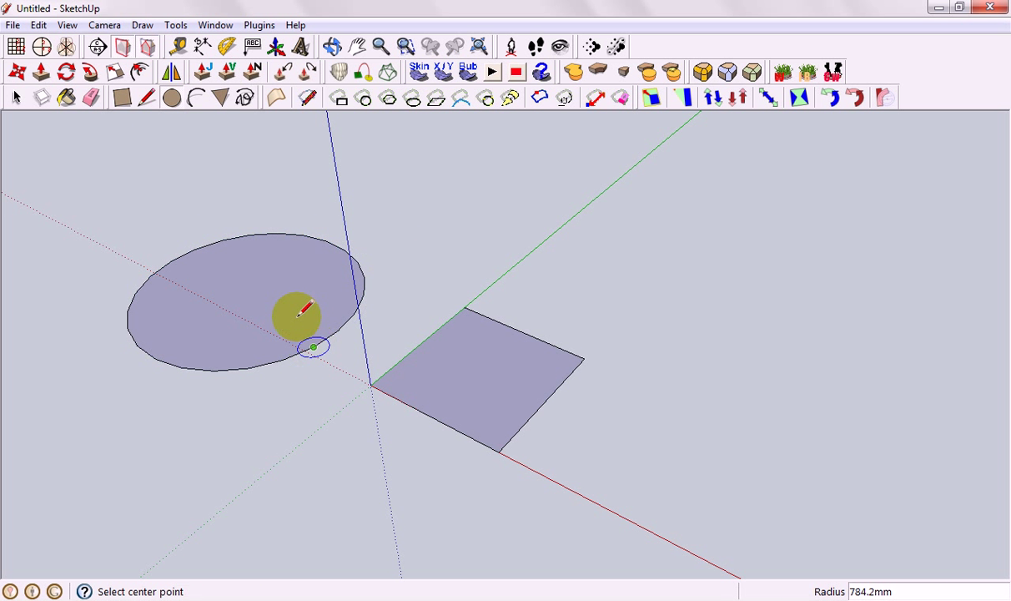
Push/Pull the circle into a cylinder and the square into a box of matching height
click(44, 73)
click(219, 298)
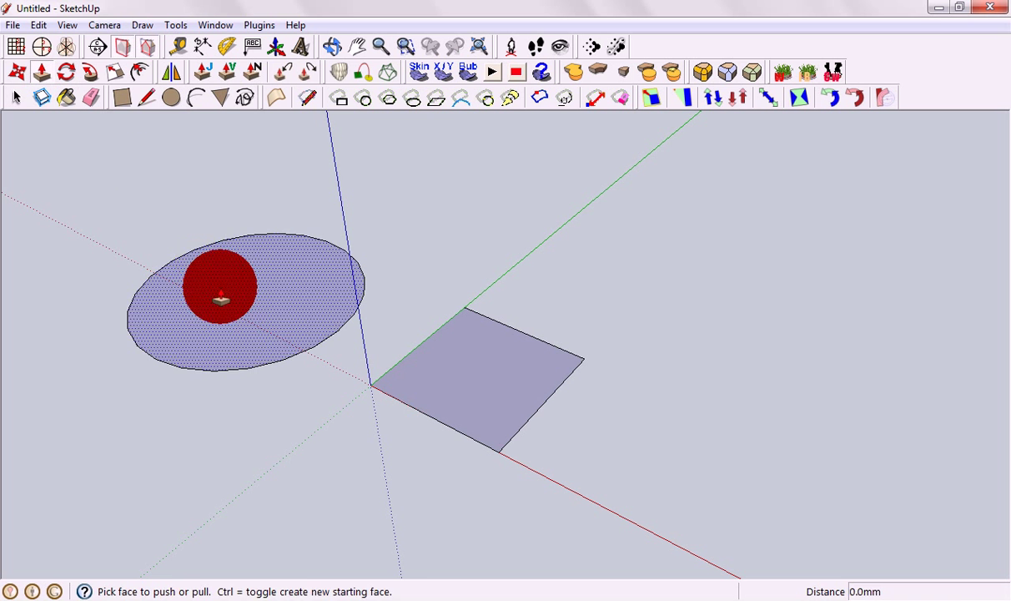
click(192, 148)
click(471, 355)
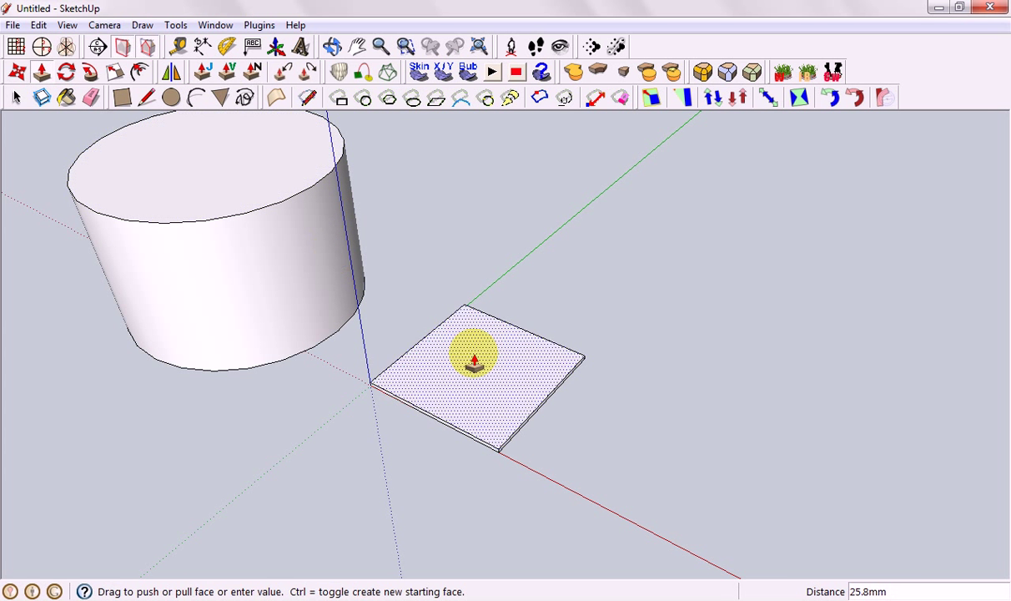
click(266, 192)
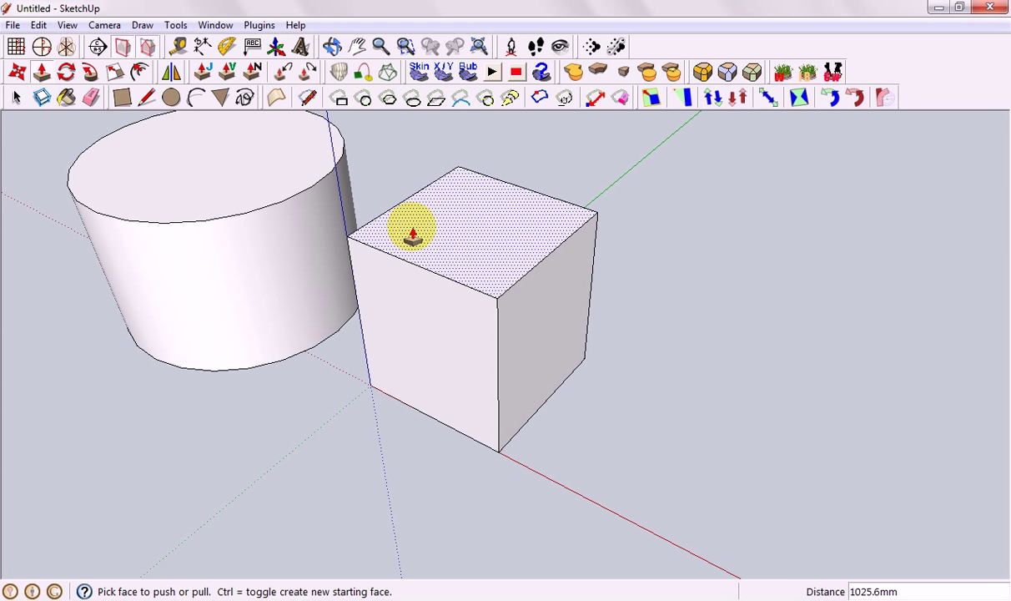
Select both the cylinder and the box and delete them
middle_drag(412, 236, 508, 331)
scroll(507, 330, down, 3)
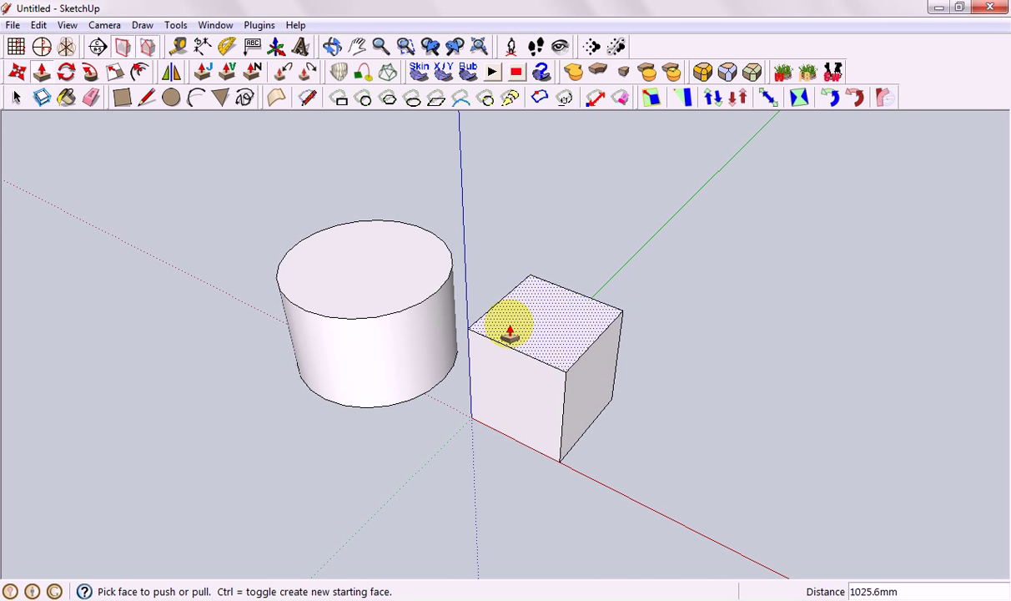
click(16, 97)
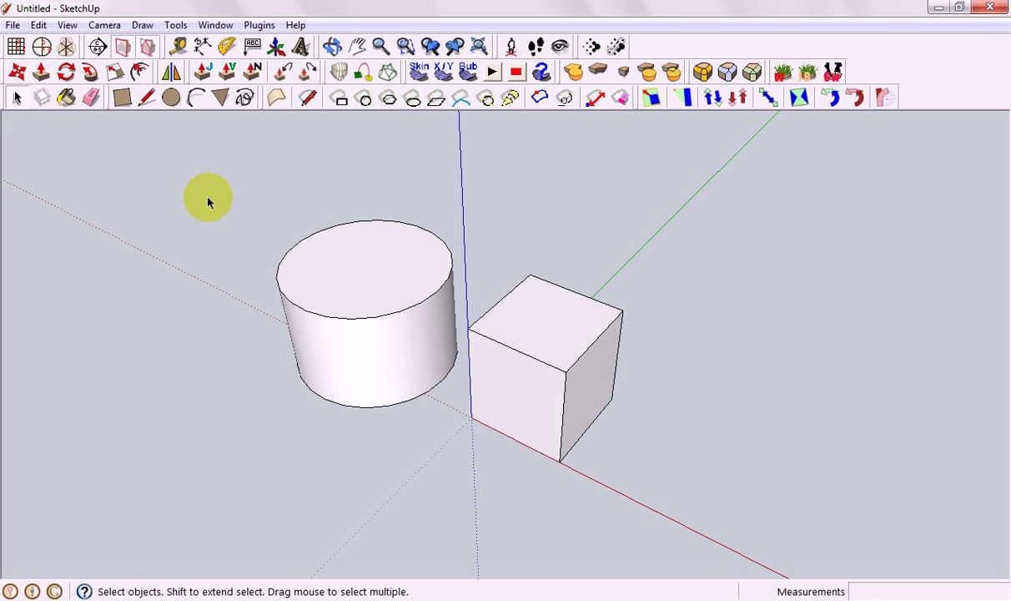
drag(216, 159, 707, 512)
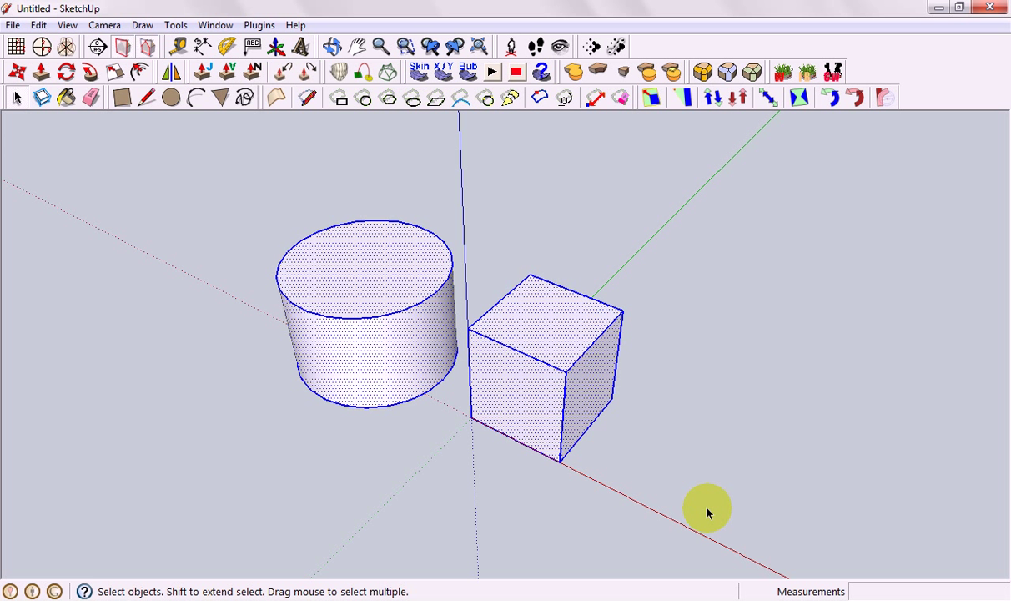
key(Delete)
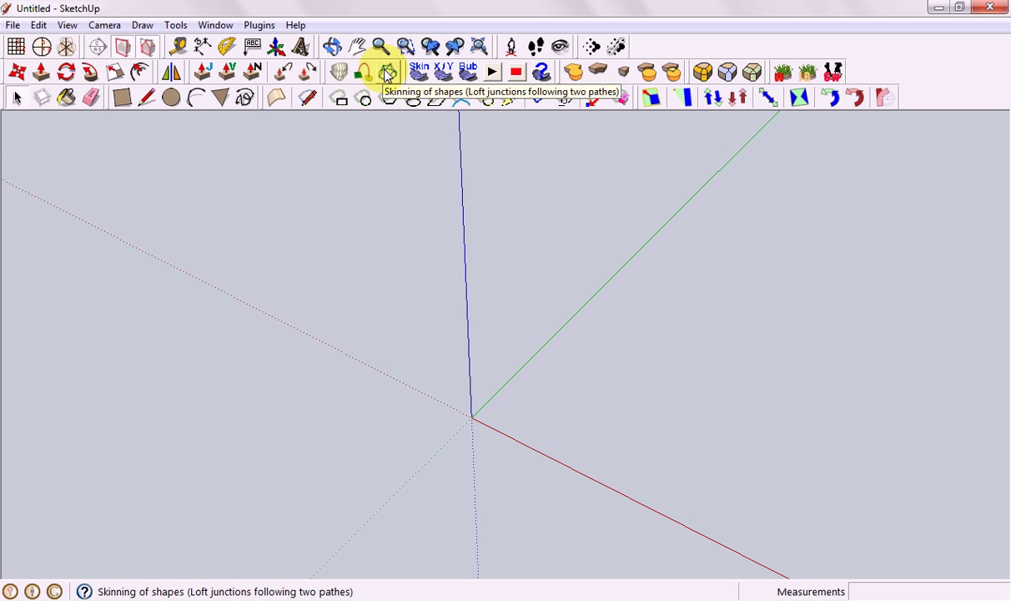
Look through the toolbar list and close it without changes
click(69, 26)
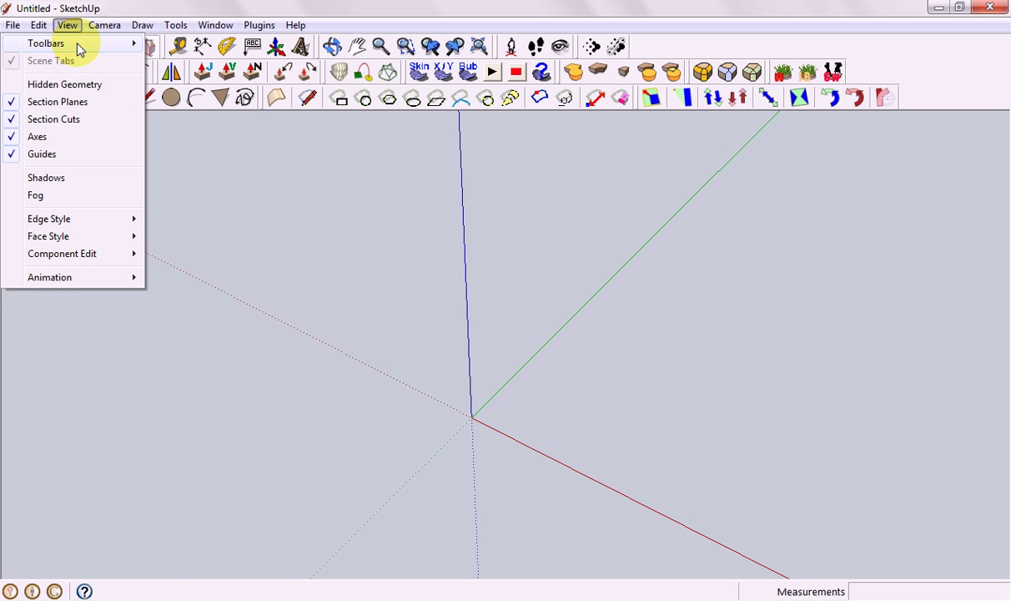
mouse_move(90, 46)
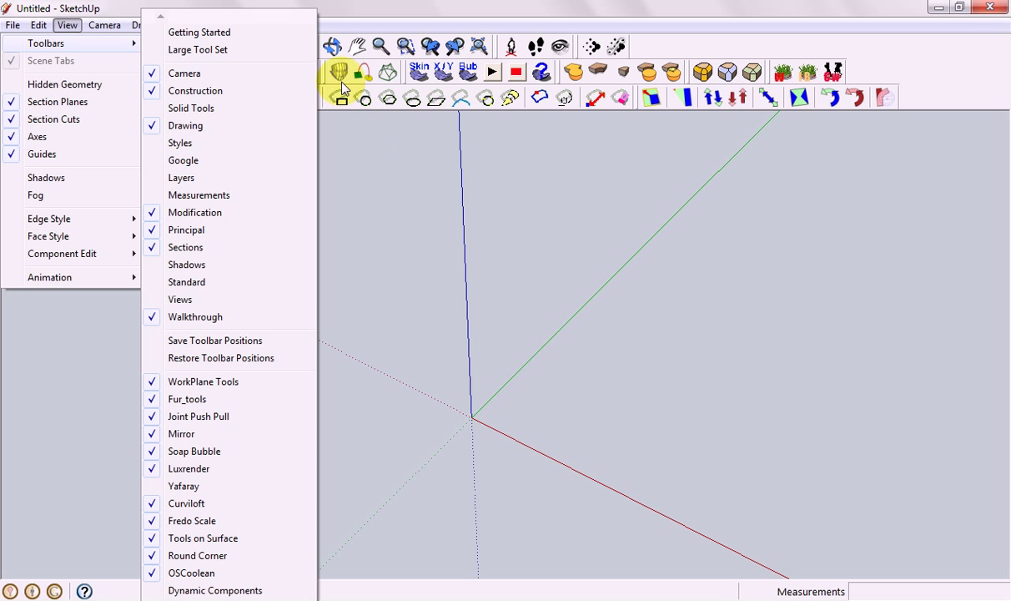
click(341, 45)
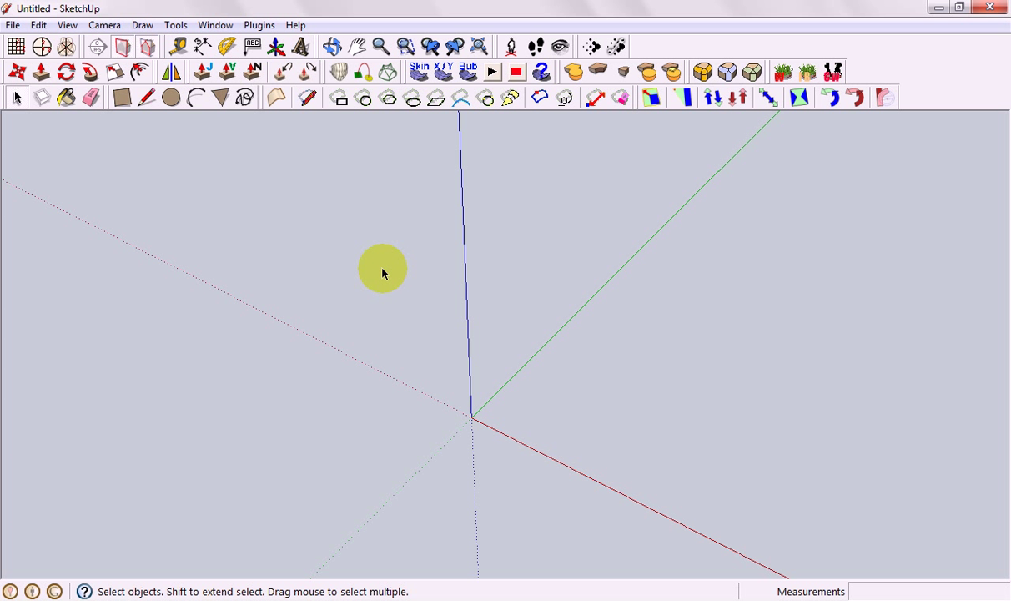
Draw the first arc from the origin along the red axis with a 1280.6mm bulge
click(197, 100)
click(472, 415)
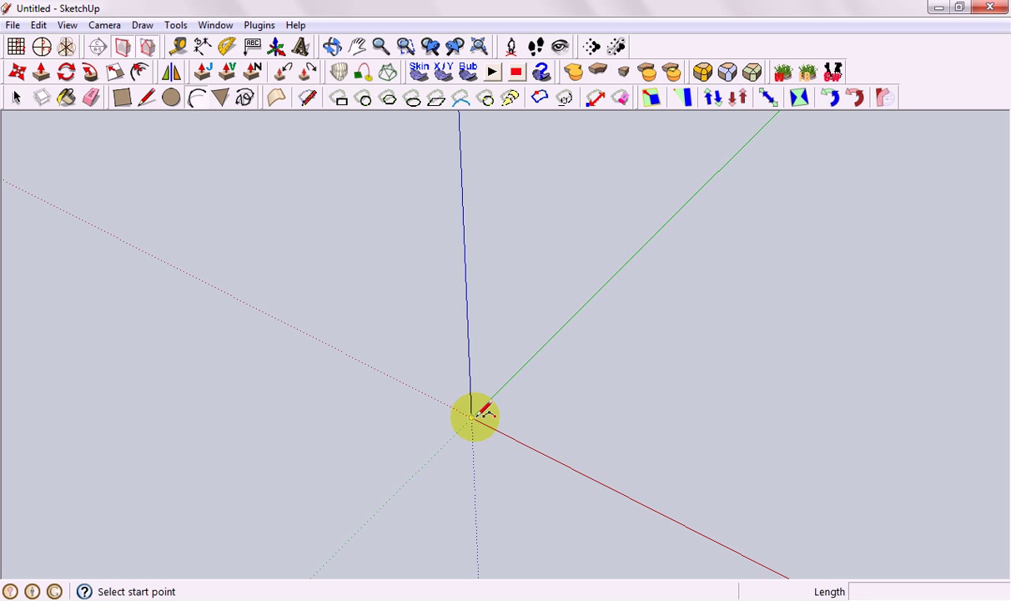
click(638, 500)
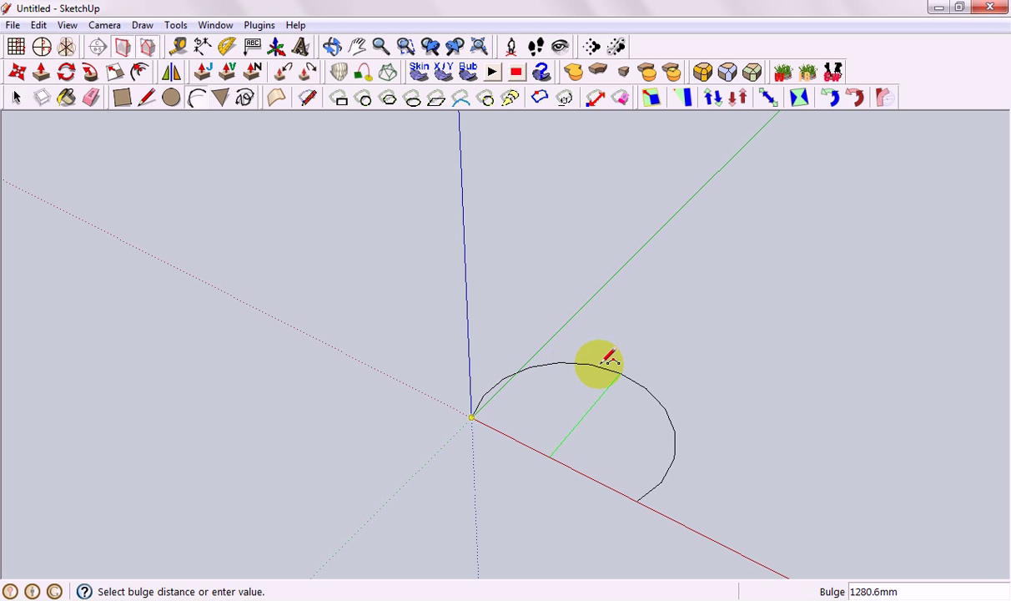
click(576, 340)
Draw two more arcs at rising heights up the blue axis above the first
middle_drag(479, 278, 458, 241)
click(455, 246)
click(619, 287)
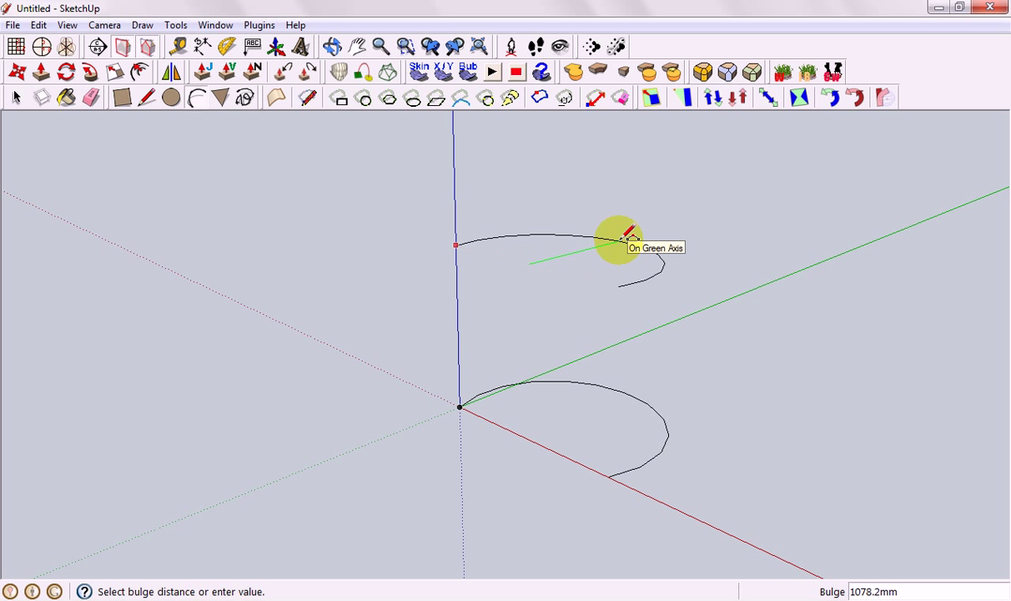
click(670, 204)
scroll(528, 203, down, 5)
click(491, 157)
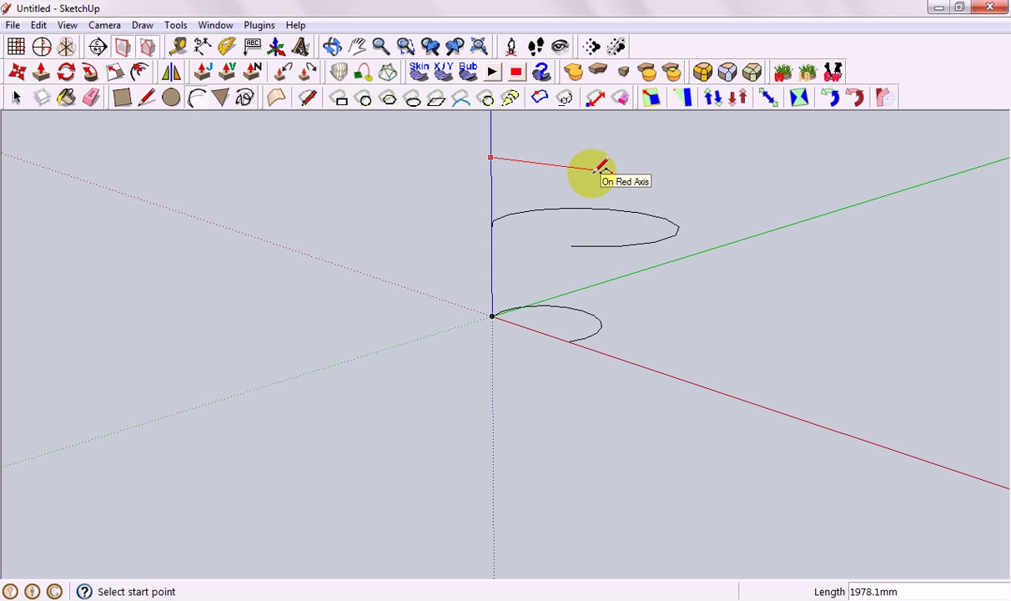
click(602, 170)
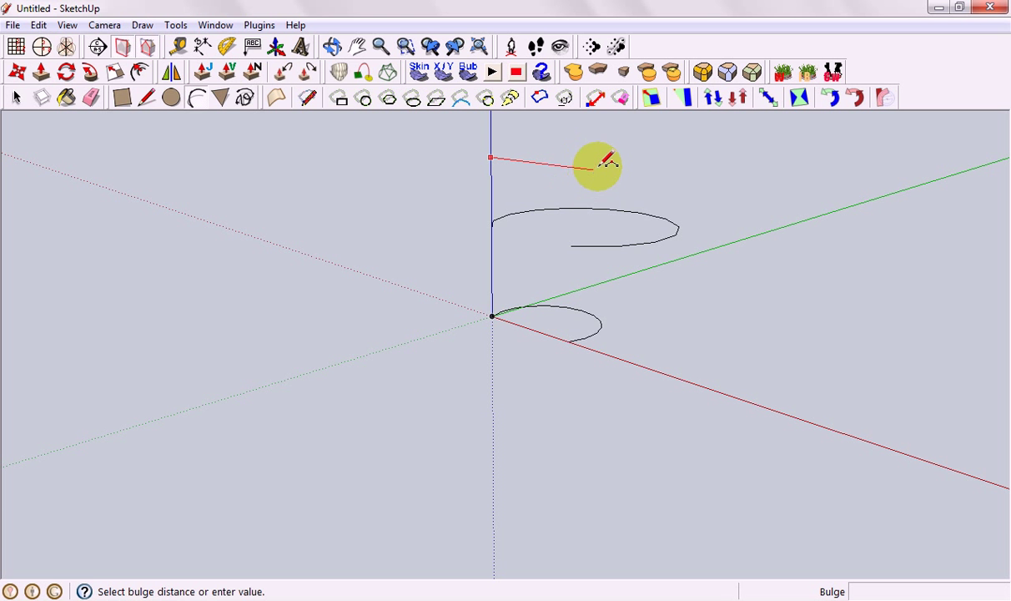
click(598, 156)
middle_drag(614, 174, 496, 287)
click(25, 102)
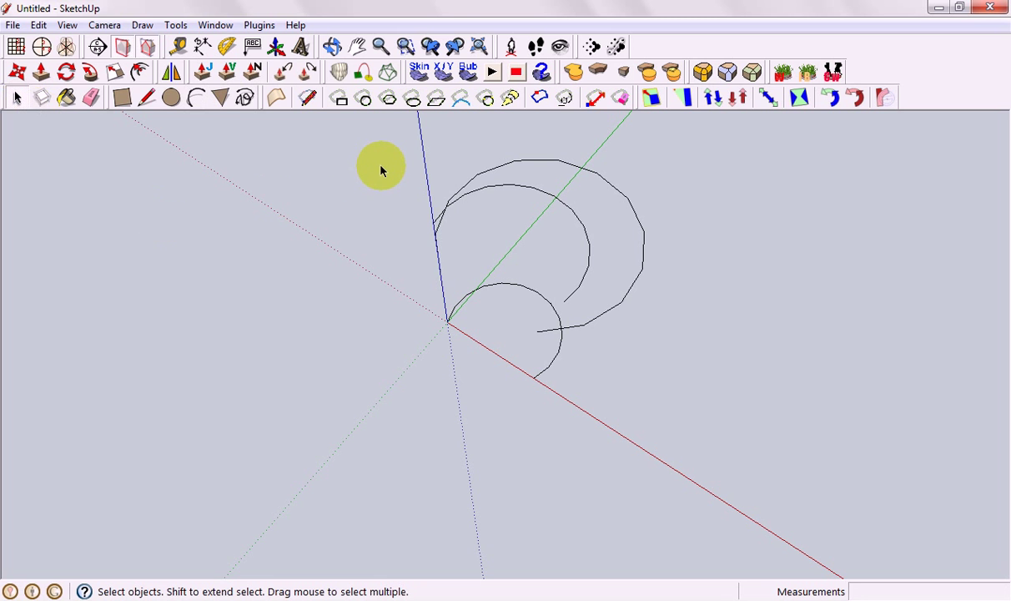
With Curviloft Loft by Spline, pick the top, middle and bottom arcs as contours 1, 2, 3
click(338, 76)
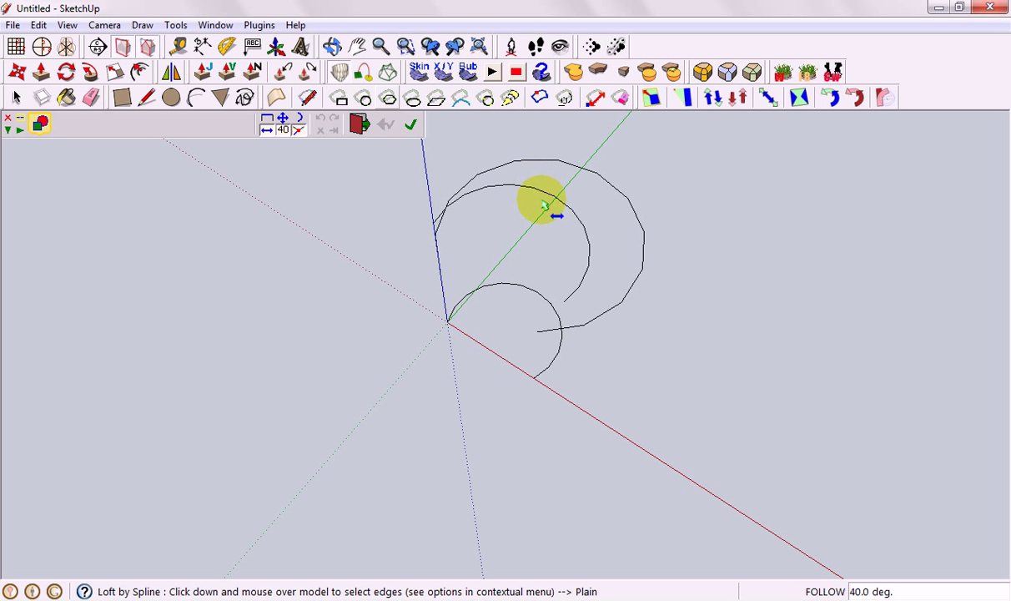
middle_drag(618, 195, 508, 148)
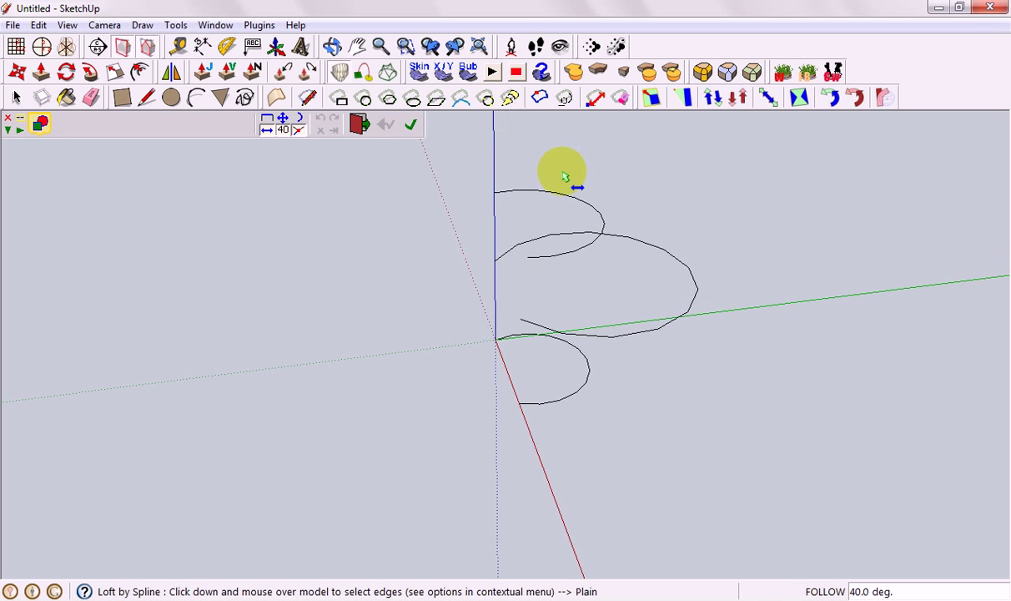
click(602, 215)
click(680, 265)
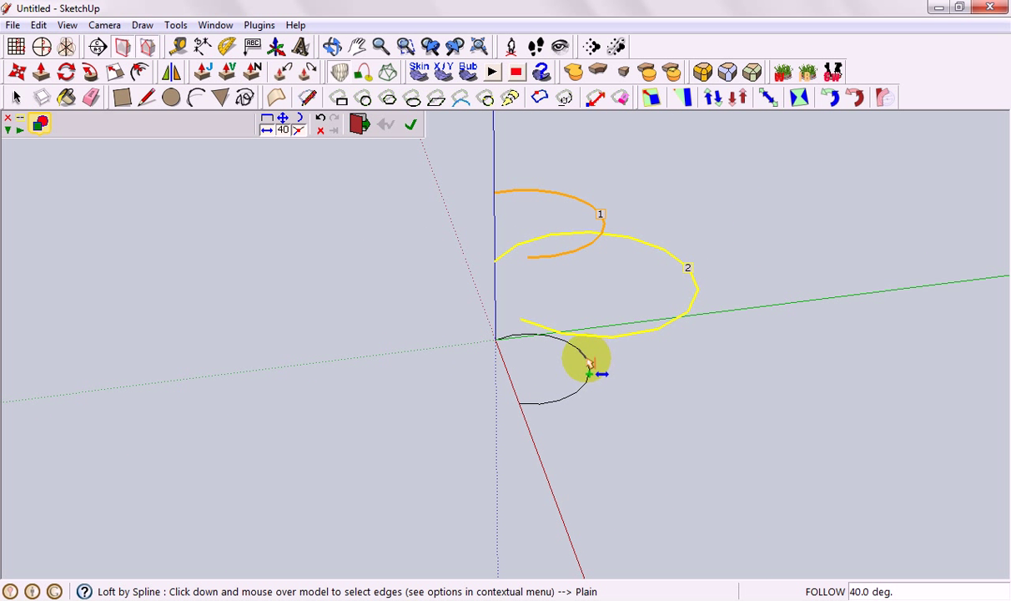
click(586, 358)
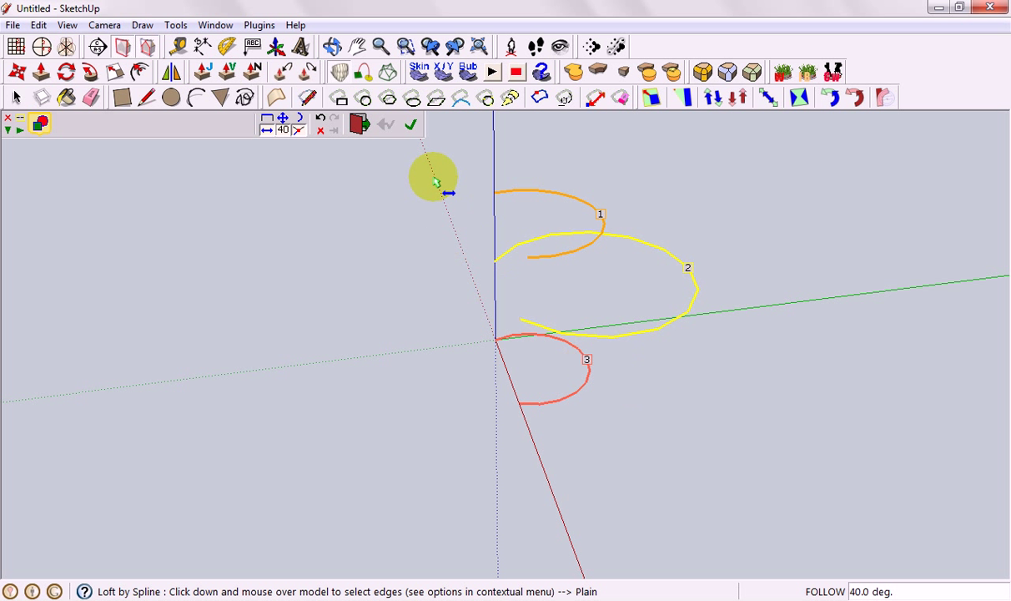
Preview the loft and compare spline methods, leaving the bulging curve method selected
click(413, 127)
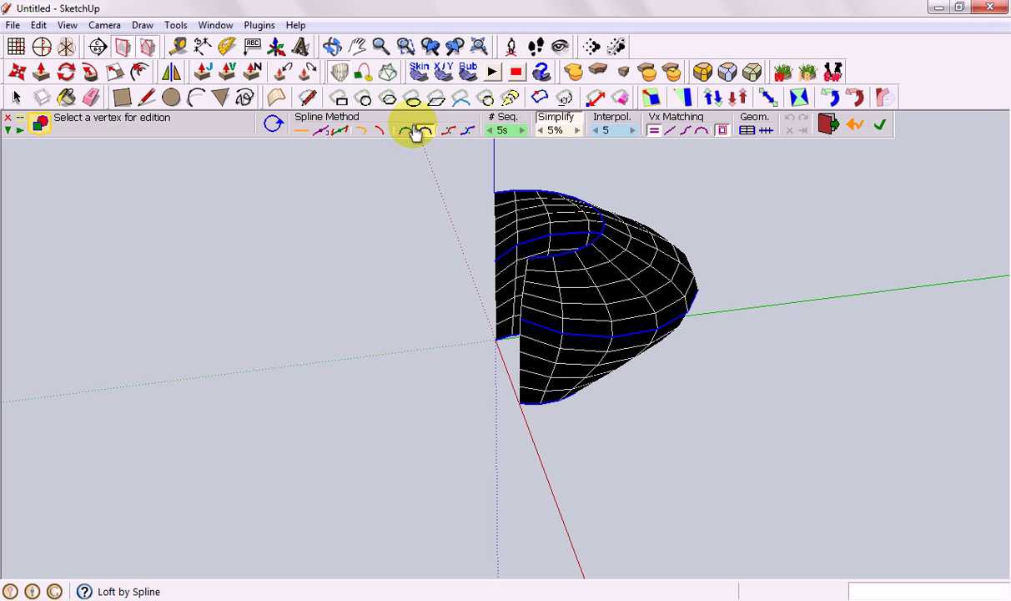
middle_drag(643, 388, 620, 215)
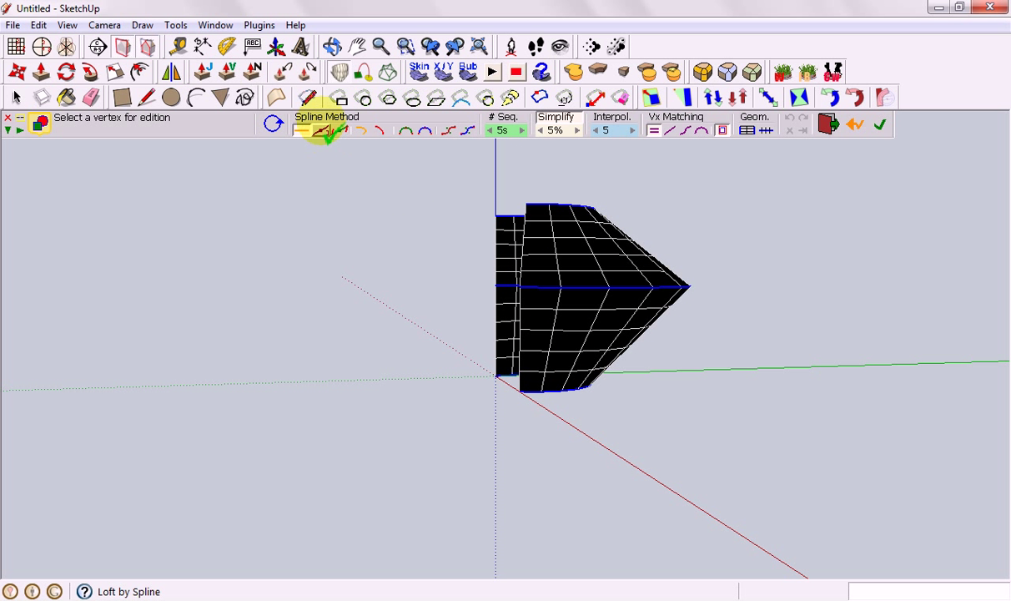
click(322, 136)
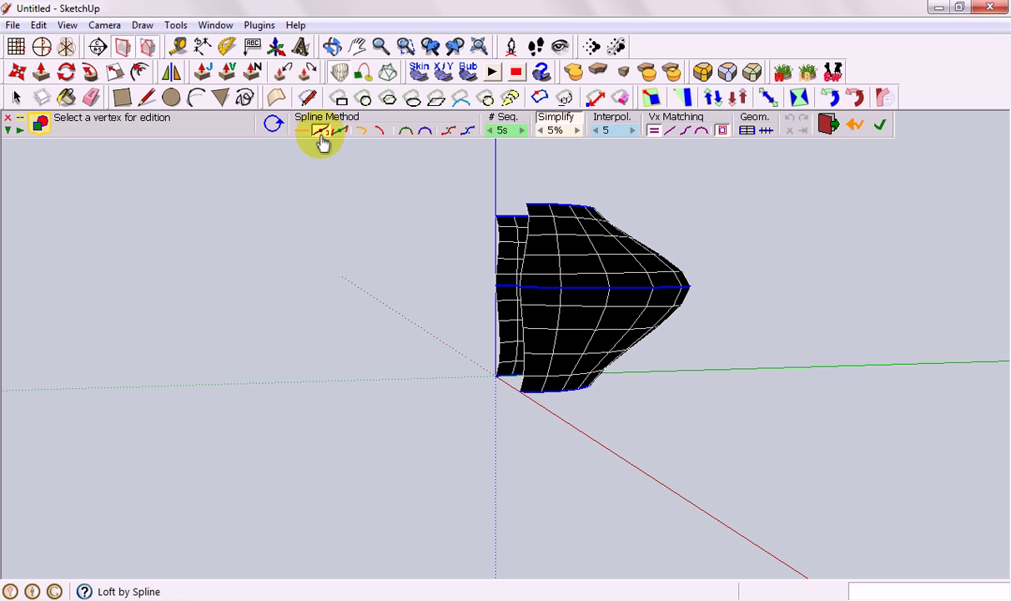
click(342, 134)
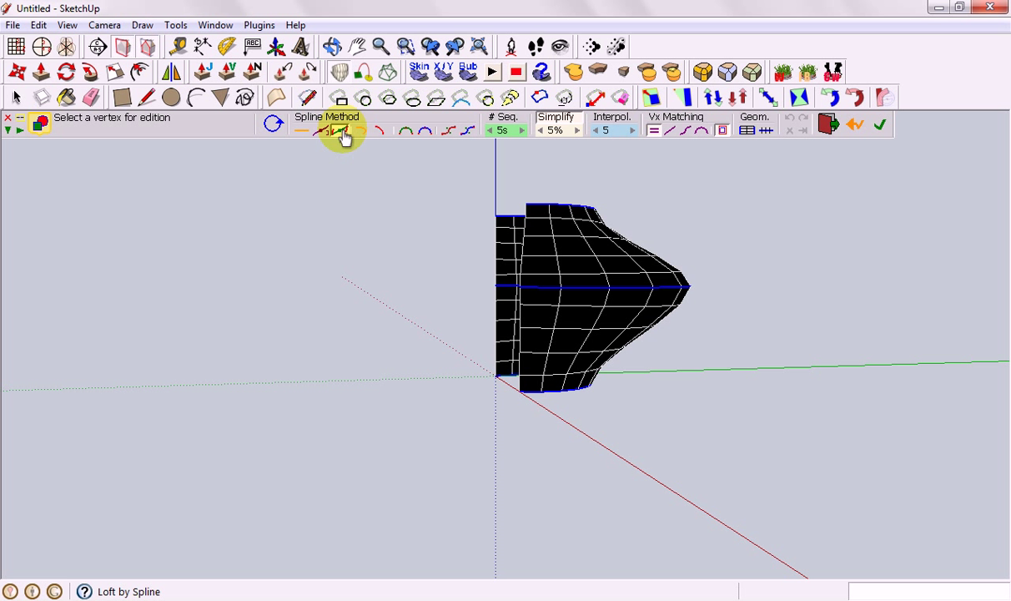
click(381, 133)
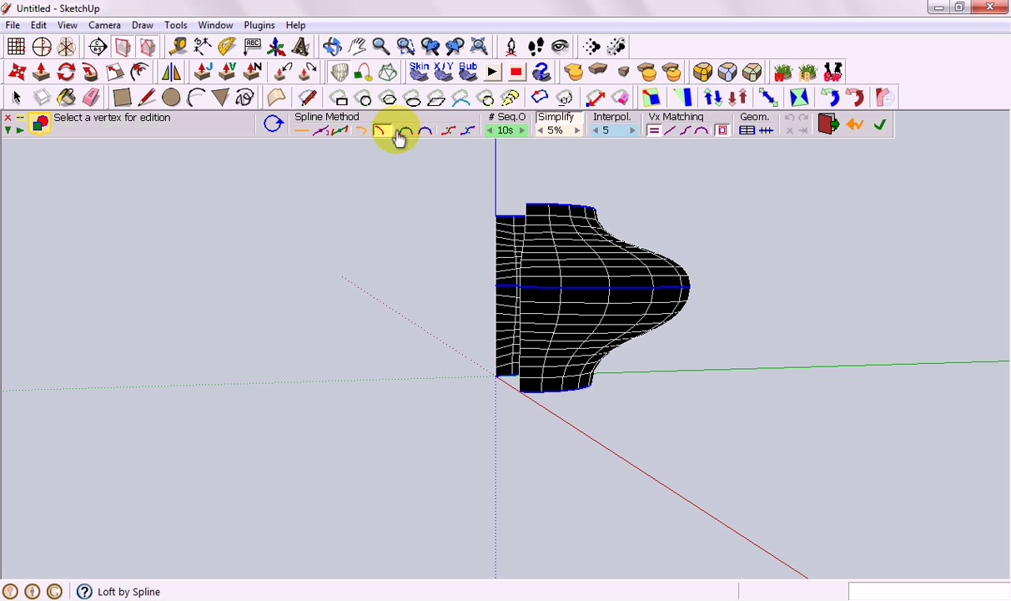
click(405, 133)
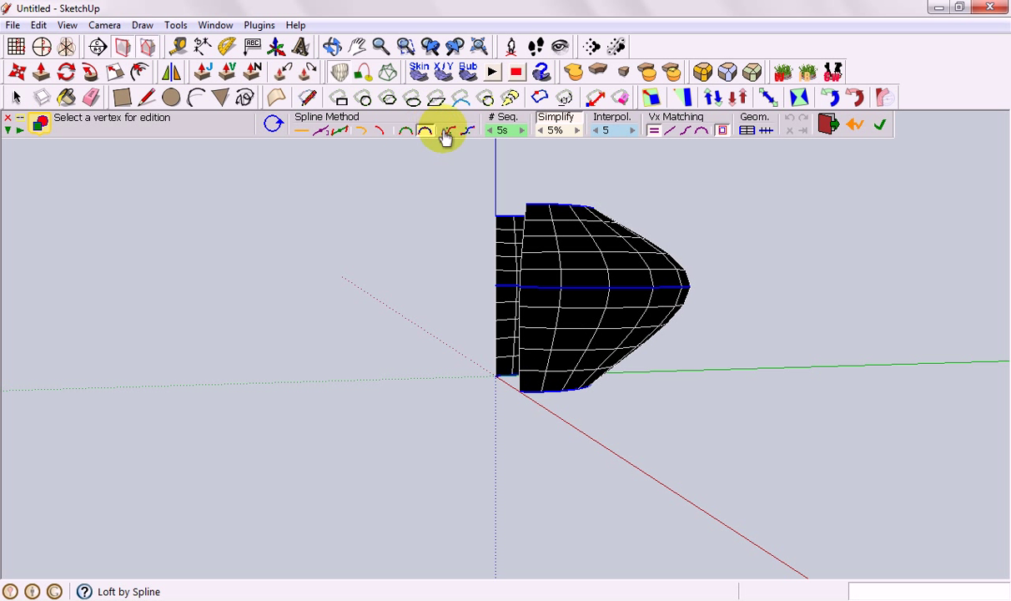
click(468, 133)
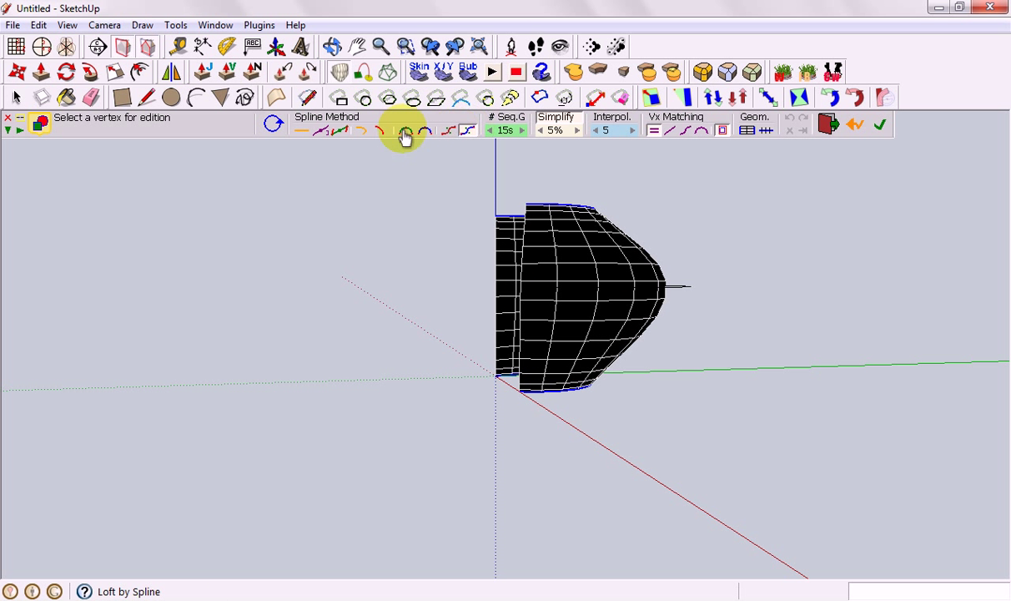
click(367, 132)
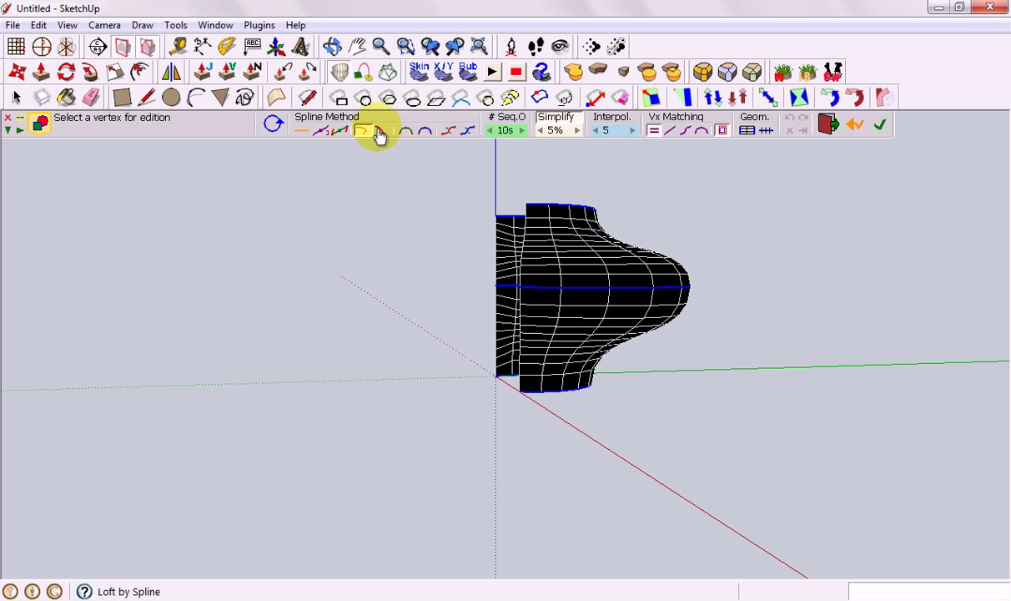
click(381, 133)
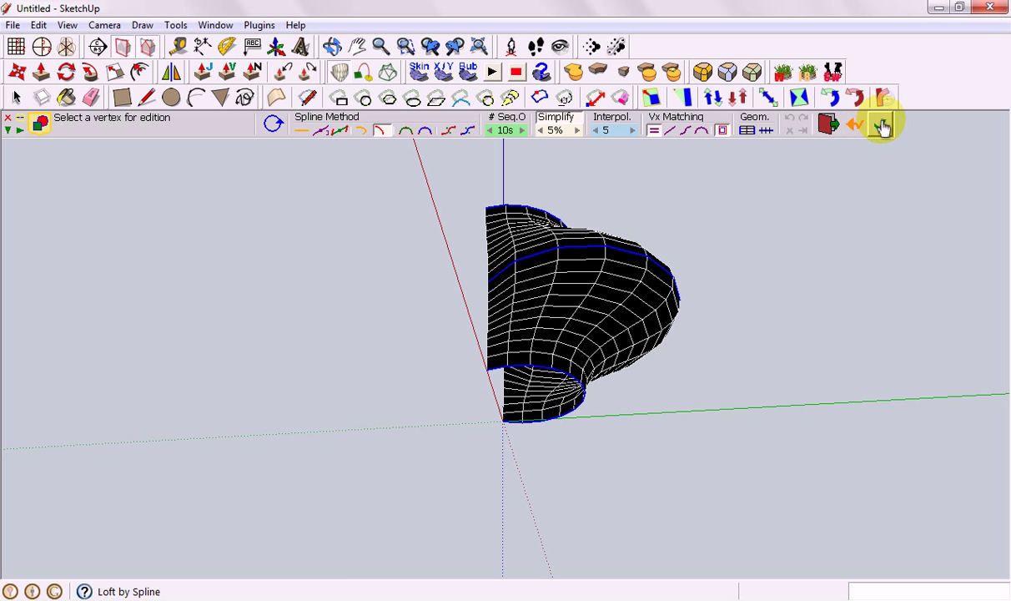
Confirm the loft to generate the smooth bowl surface, then select the bowl group and its surface
click(883, 125)
middle_drag(801, 310, 636, 160)
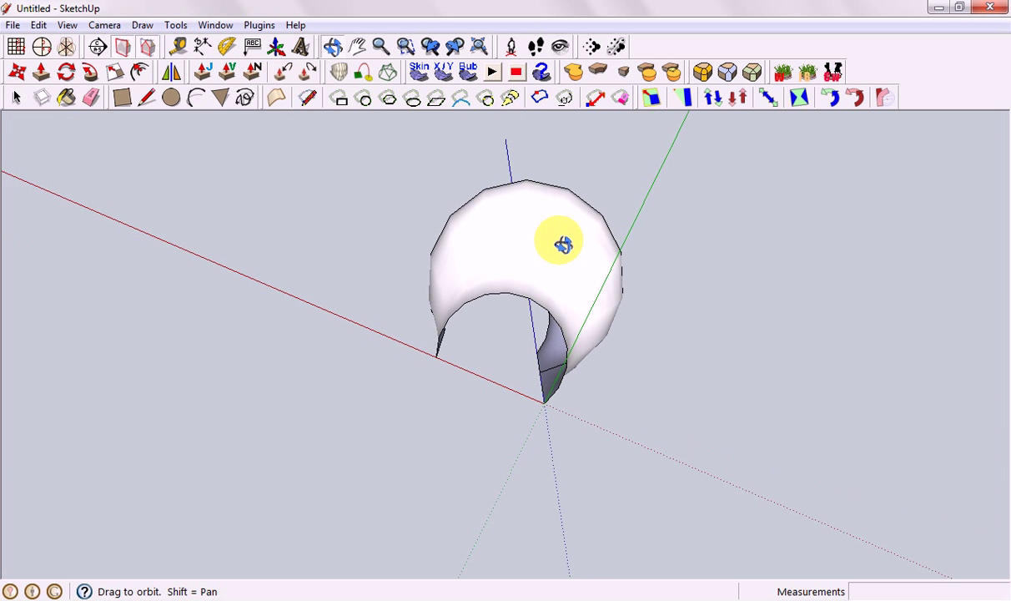
middle_drag(562, 241, 415, 324)
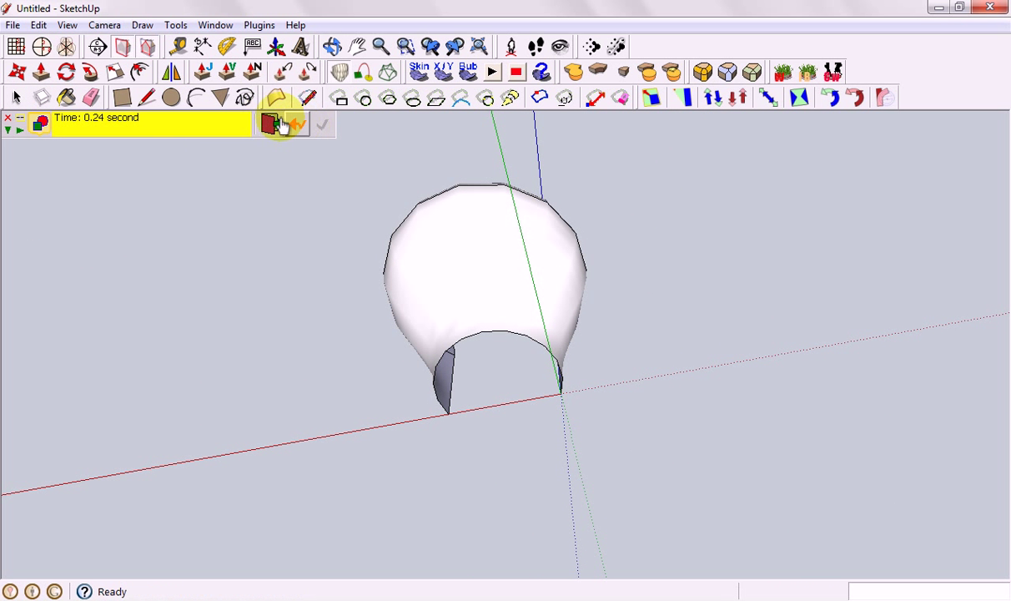
click(272, 123)
middle_drag(435, 263, 639, 495)
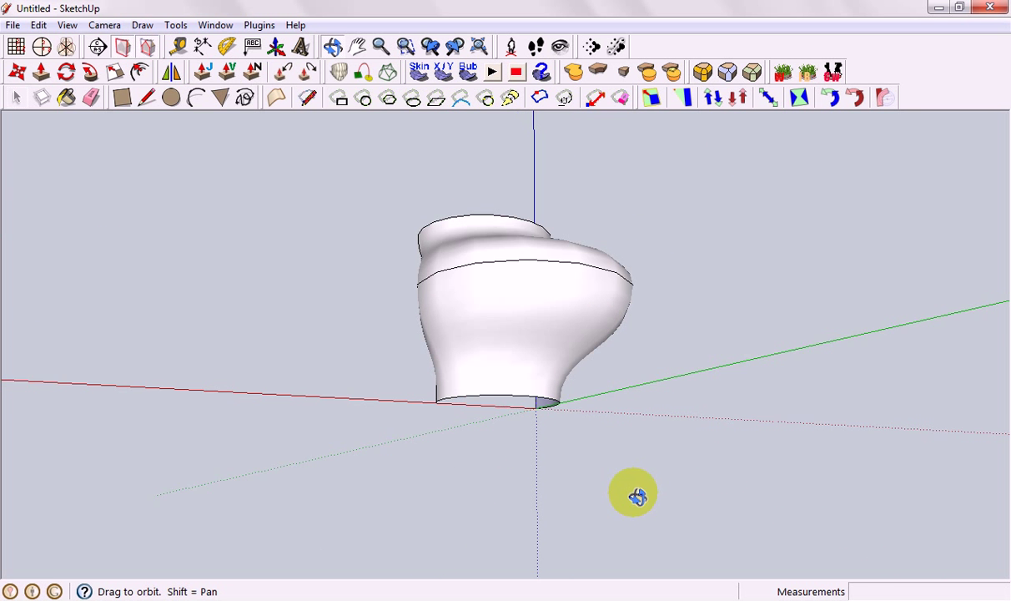
click(538, 323)
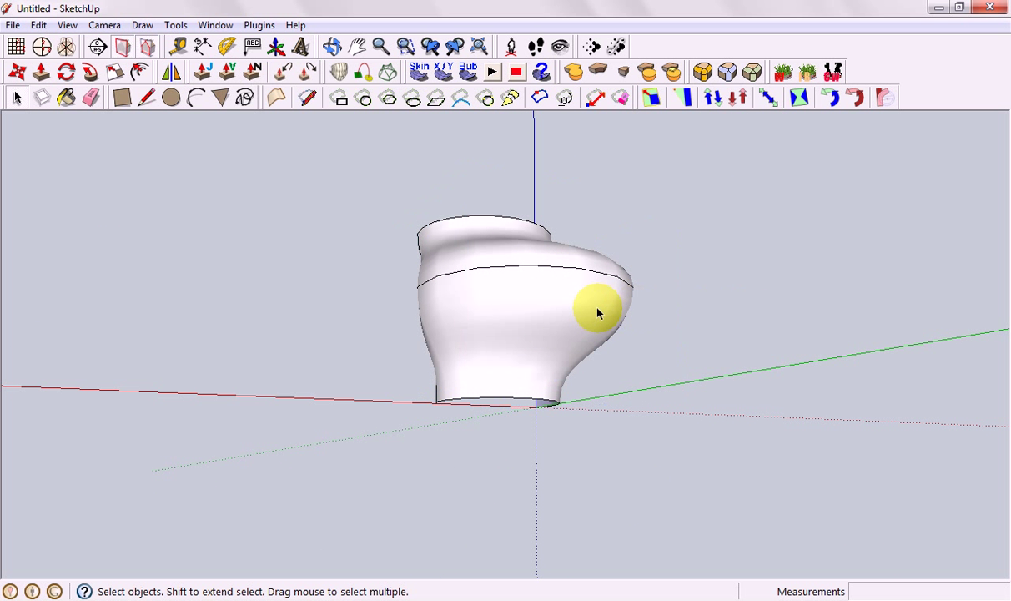
middle_drag(557, 280, 512, 337)
click(512, 337)
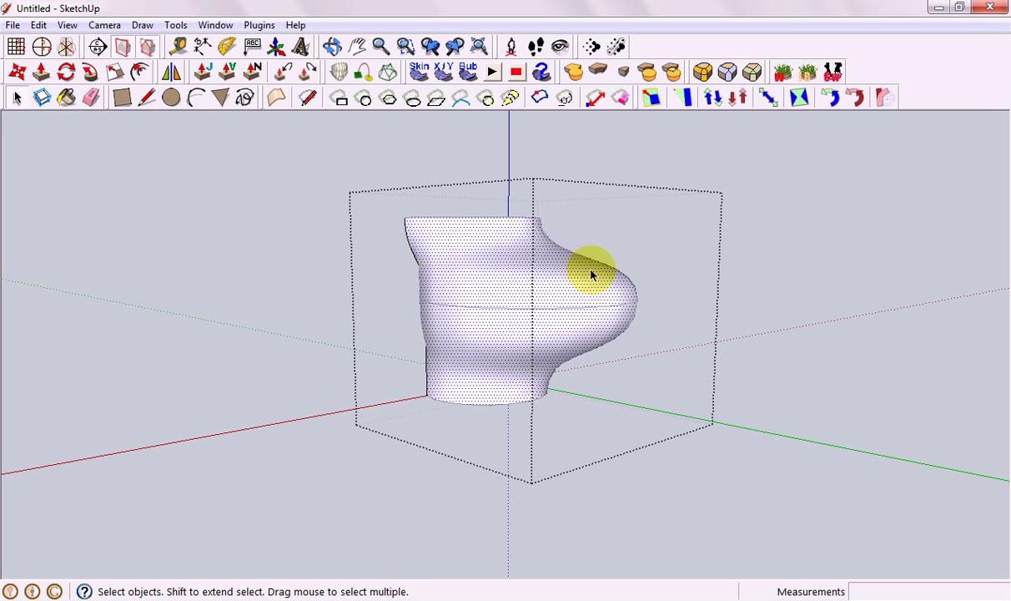
Exit the bowl group, dismiss its context menu, and view the bowl's open top
key(Escape)
right_click(527, 292)
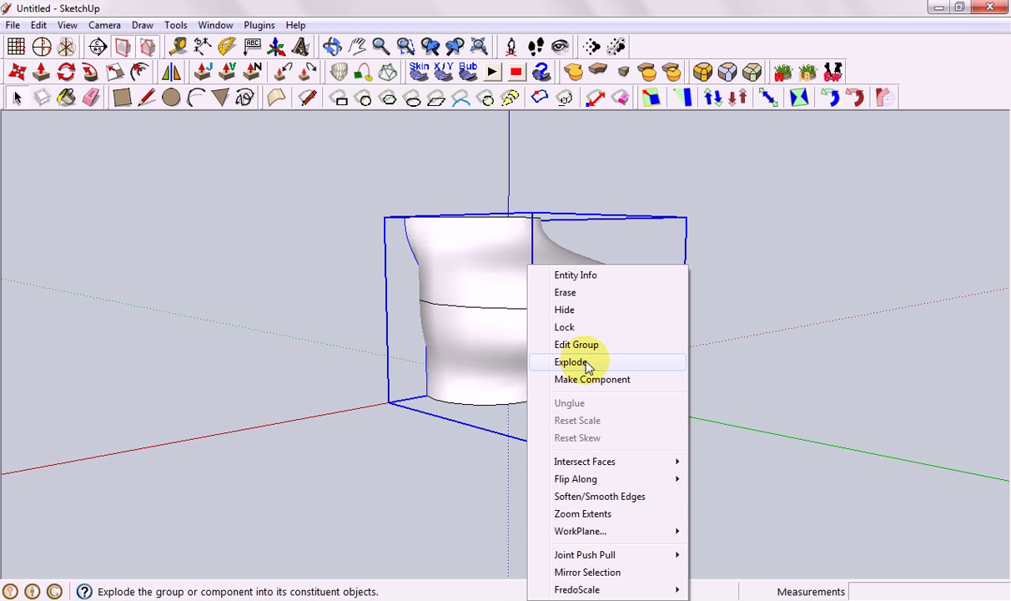
click(726, 334)
middle_drag(727, 335, 793, 381)
middle_drag(478, 275, 578, 300)
click(578, 301)
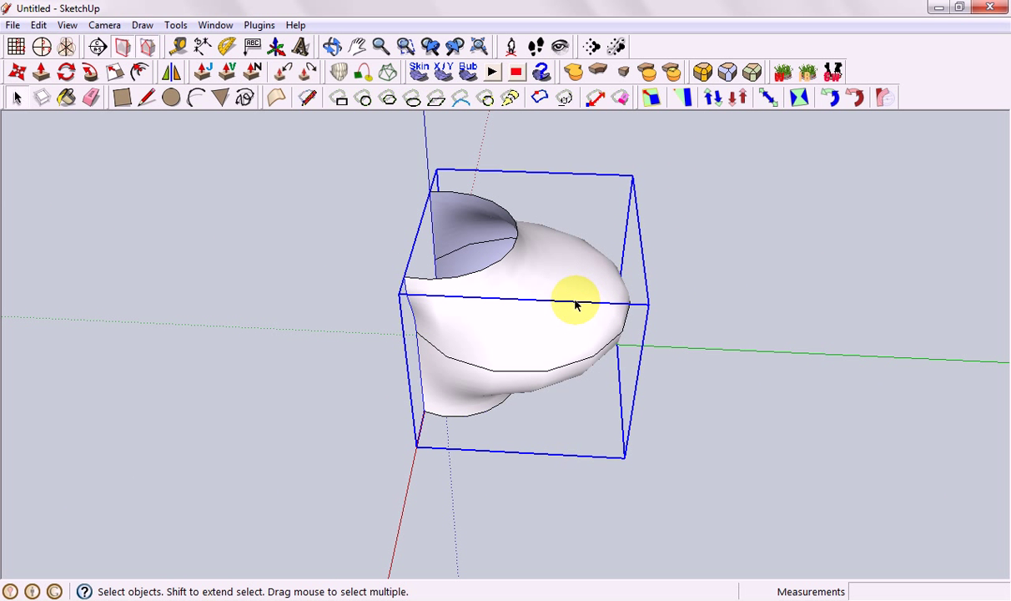
middle_drag(688, 264, 688, 264)
click(764, 237)
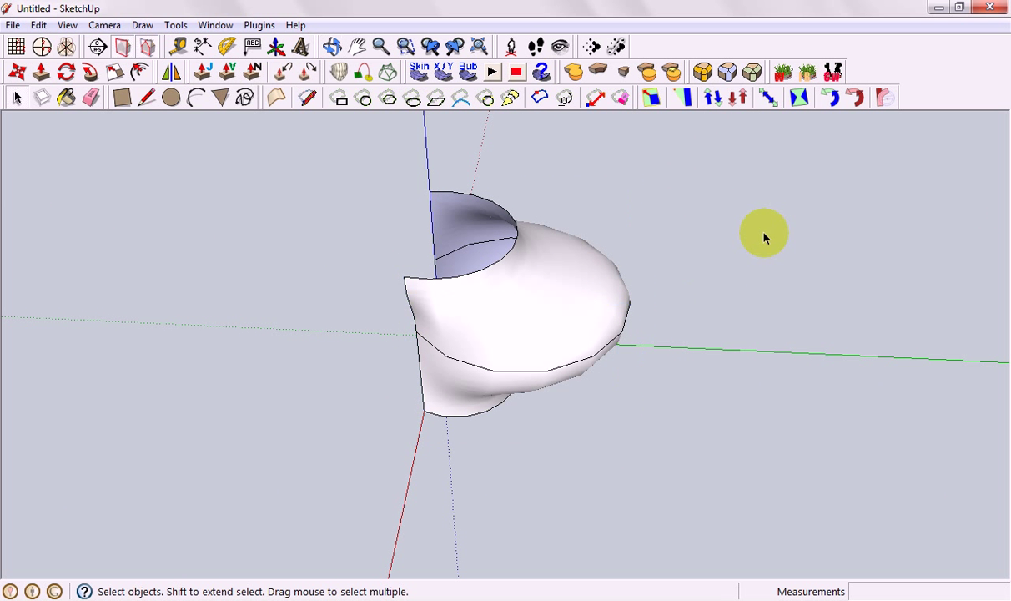
Draw two straight lines between the bowl's rim endpoints to cap the open top with a face
click(146, 99)
click(429, 191)
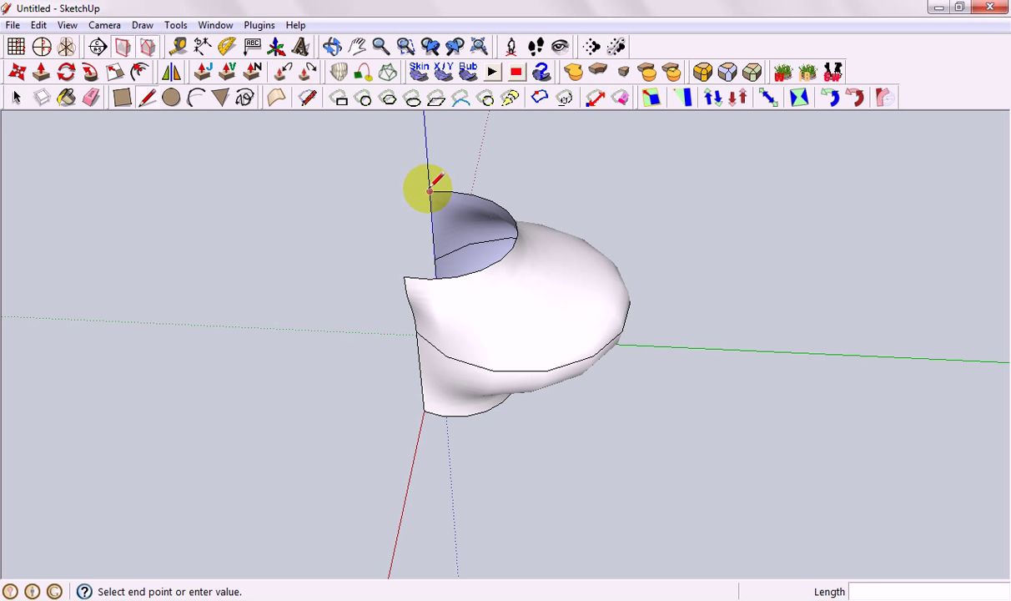
click(404, 276)
middle_drag(256, 276, 473, 226)
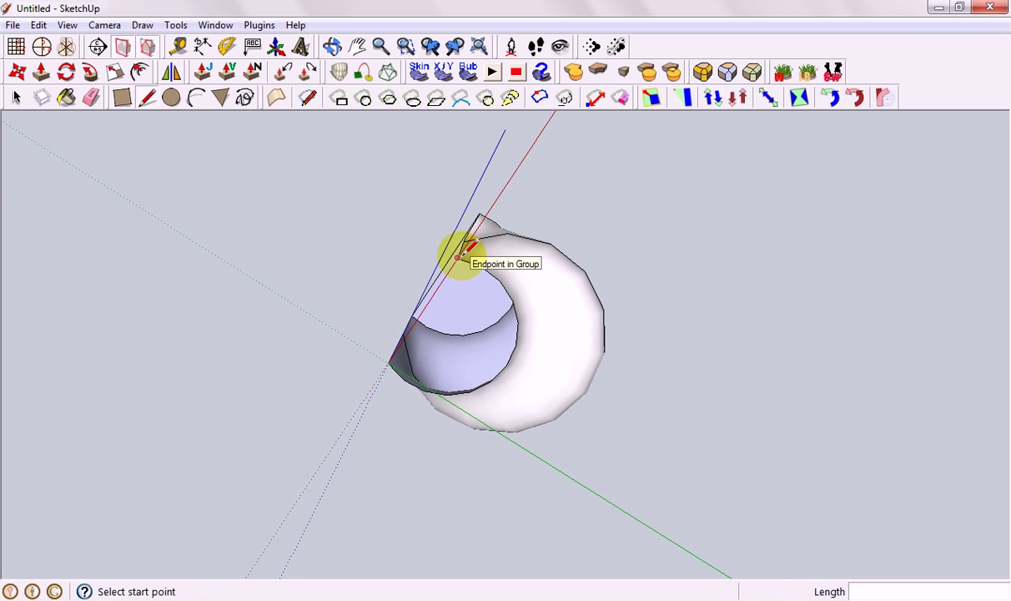
click(458, 256)
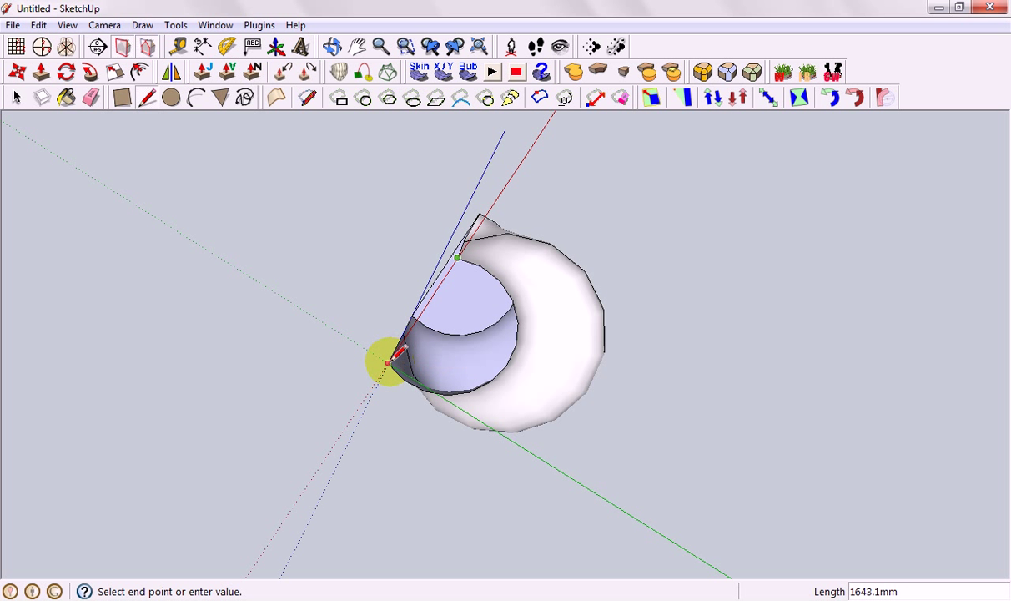
click(390, 357)
mouse_move(393, 354)
middle_down()
mouse_move(553, 322)
mouse_move(620, 439)
mouse_move(605, 413)
middle_up()
middle_drag(439, 223, 609, 310)
click(18, 98)
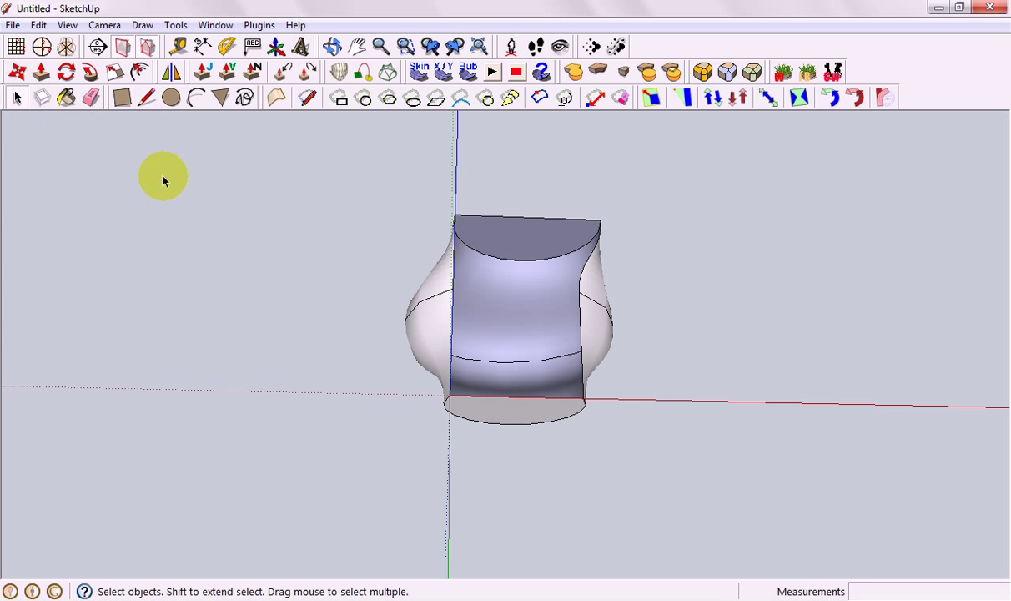
middle_drag(646, 249, 508, 268)
middle_drag(591, 253, 497, 307)
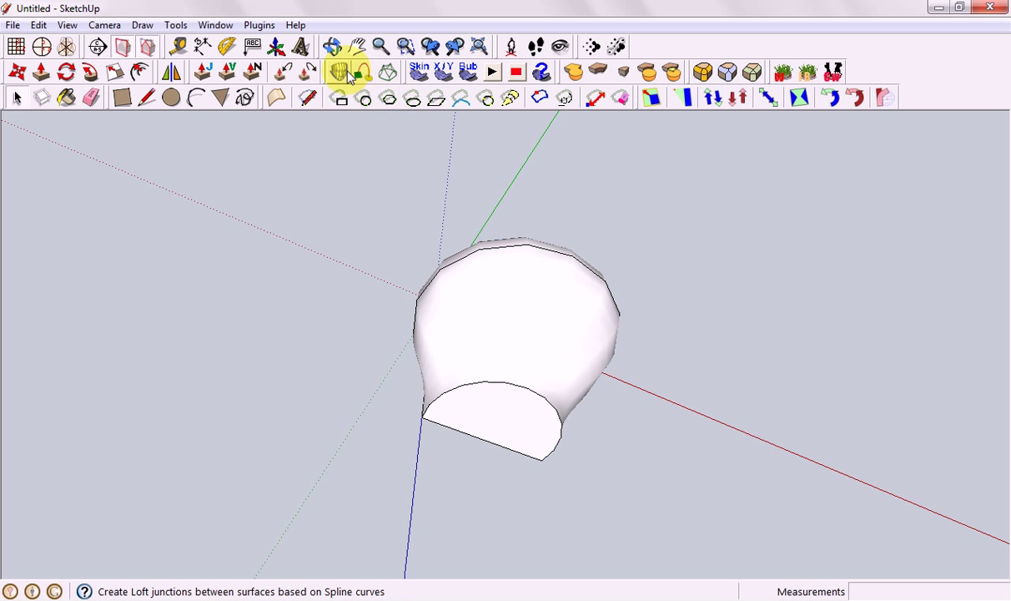
Window-select the capped bowl and delete it, leaving only the axes
drag(388, 212, 667, 488)
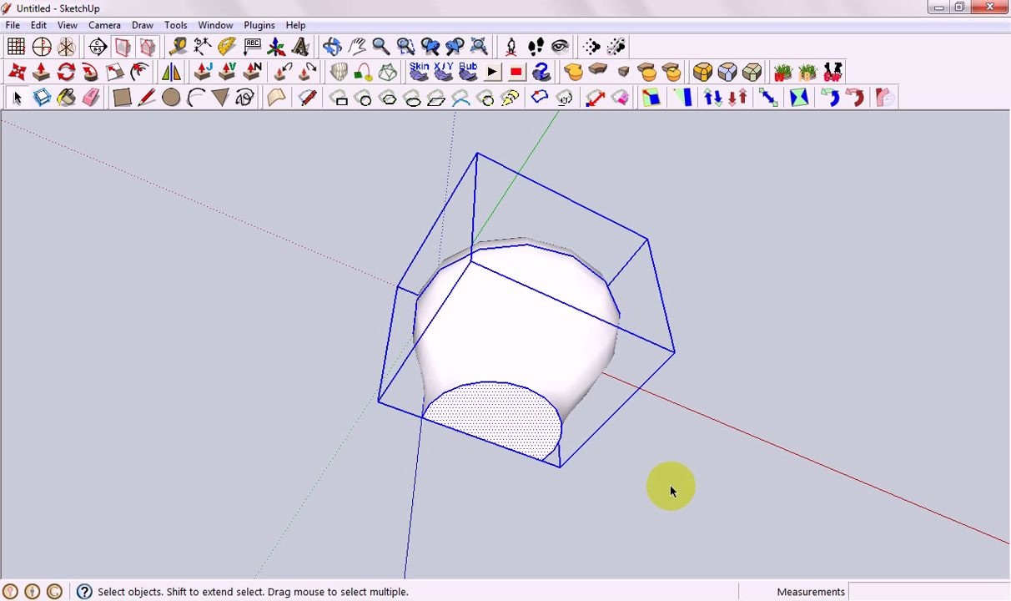
key(Delete)
mouse_move(657, 458)
middle_down()
mouse_move(547, 355)
mouse_move(593, 368)
mouse_move(633, 455)
mouse_move(603, 460)
mouse_move(505, 398)
middle_up()
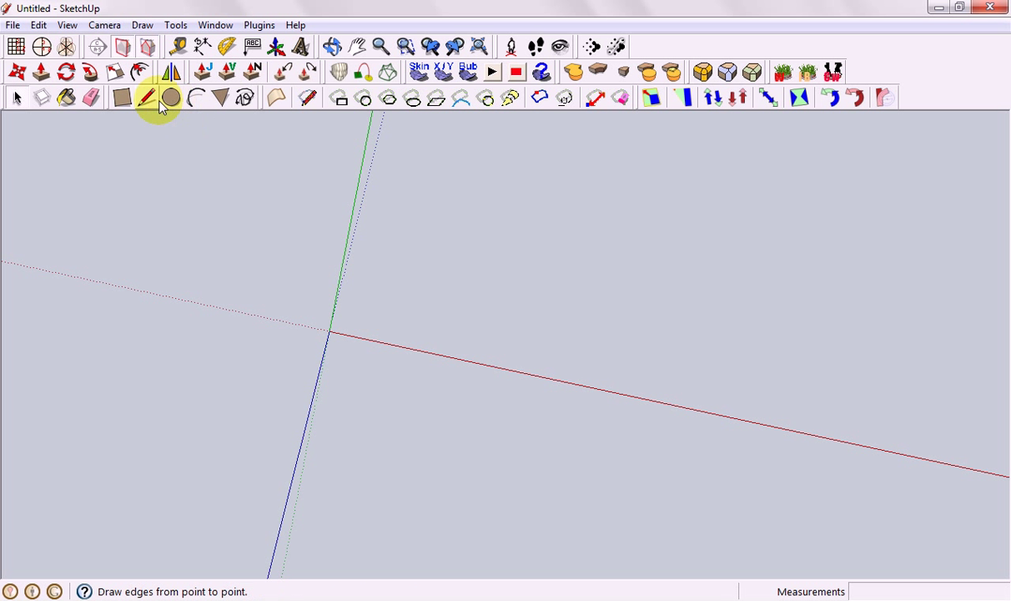
Draw a flat rectangle anchored at the origin
click(122, 97)
click(330, 329)
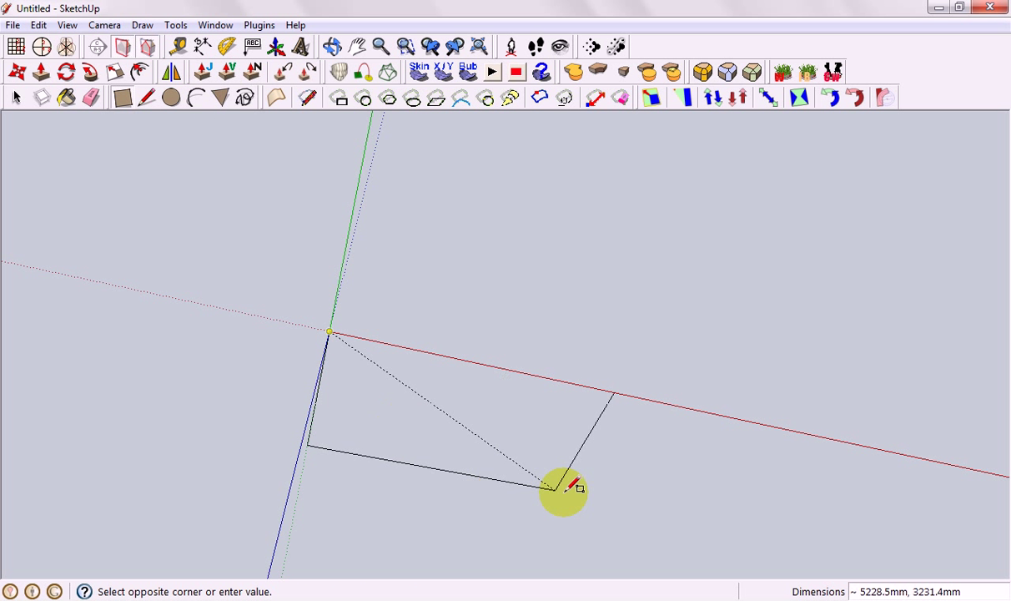
click(632, 282)
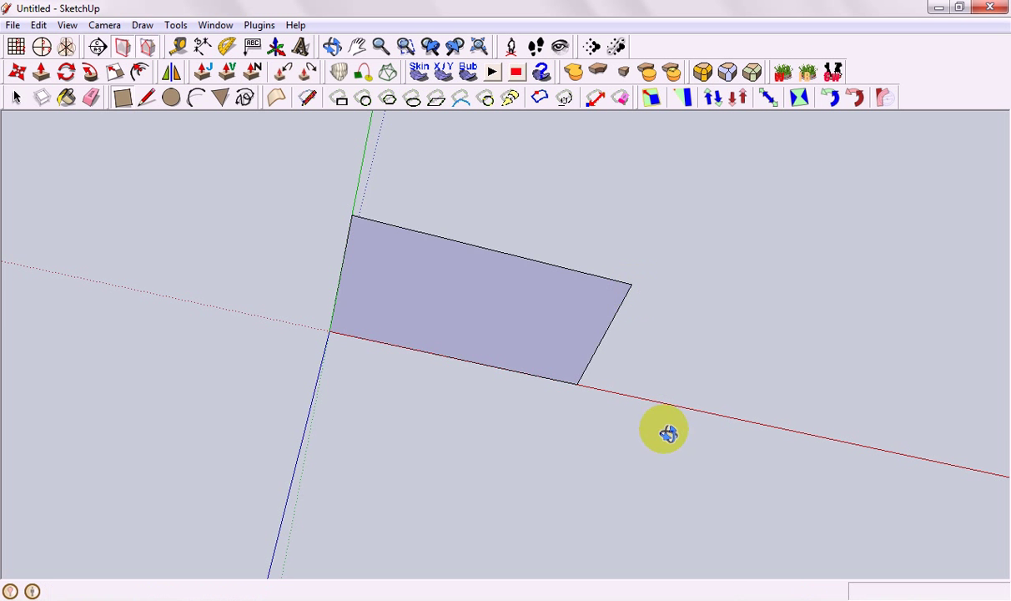
middle_drag(661, 428, 530, 325)
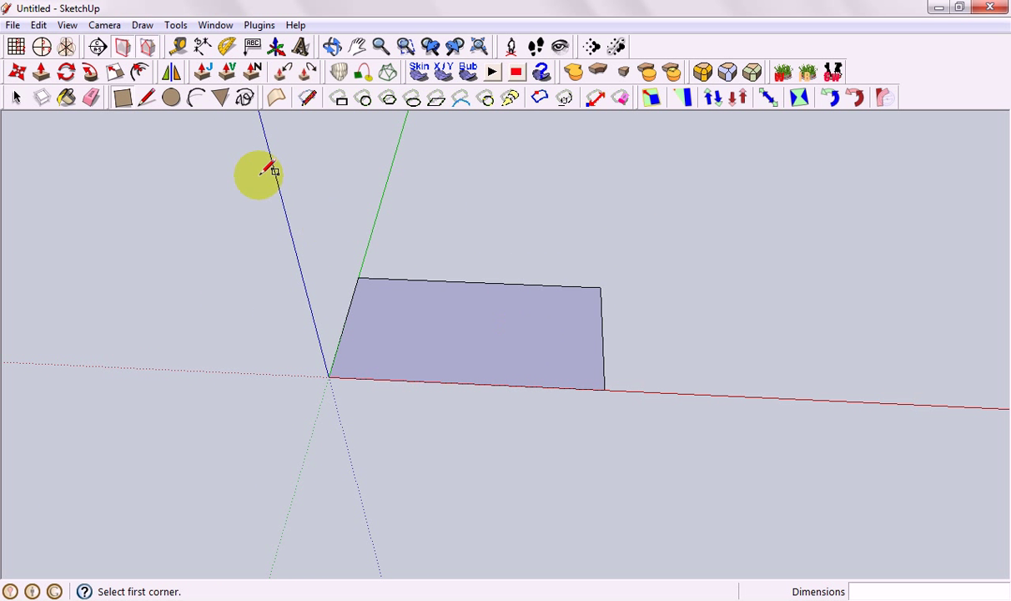
Add bulging arcs along the rectangle's two opposite edges to form a rounded footprint
click(358, 278)
click(601, 287)
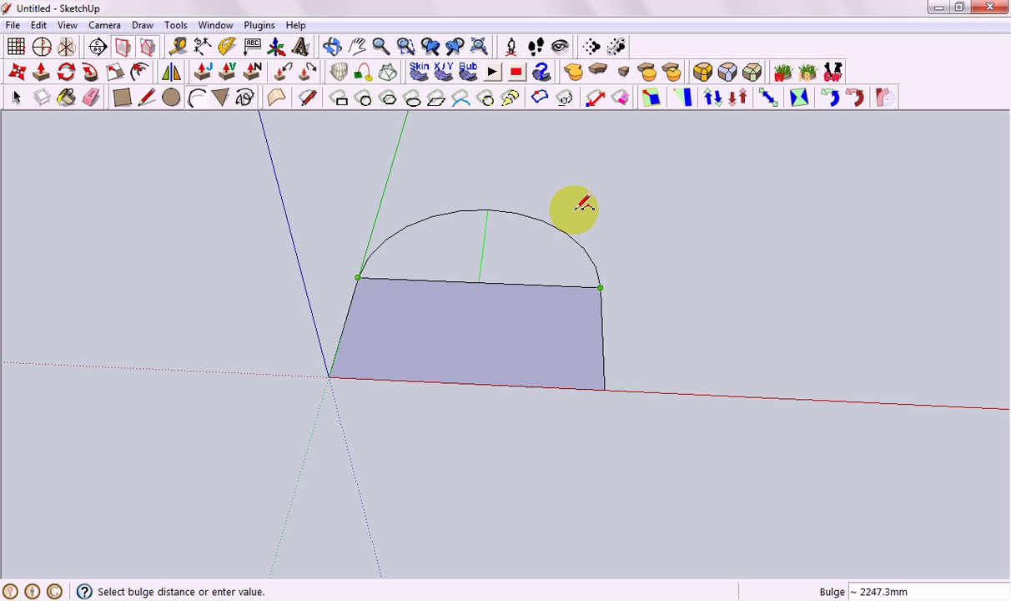
mouse_move(467, 225)
middle_down()
mouse_move(537, 212)
mouse_move(384, 217)
mouse_move(448, 218)
middle_up()
click(442, 196)
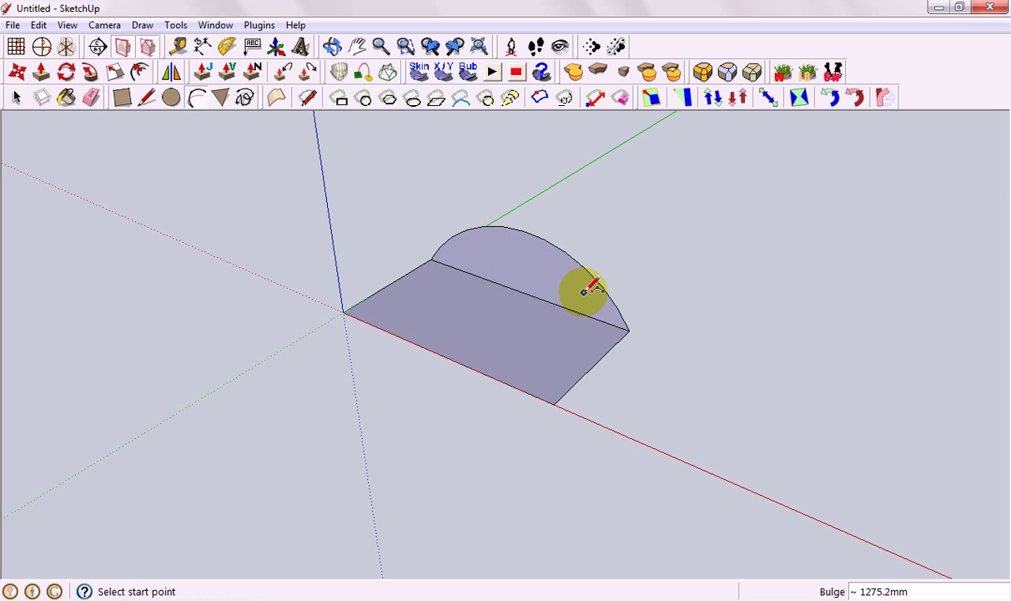
click(553, 404)
click(342, 311)
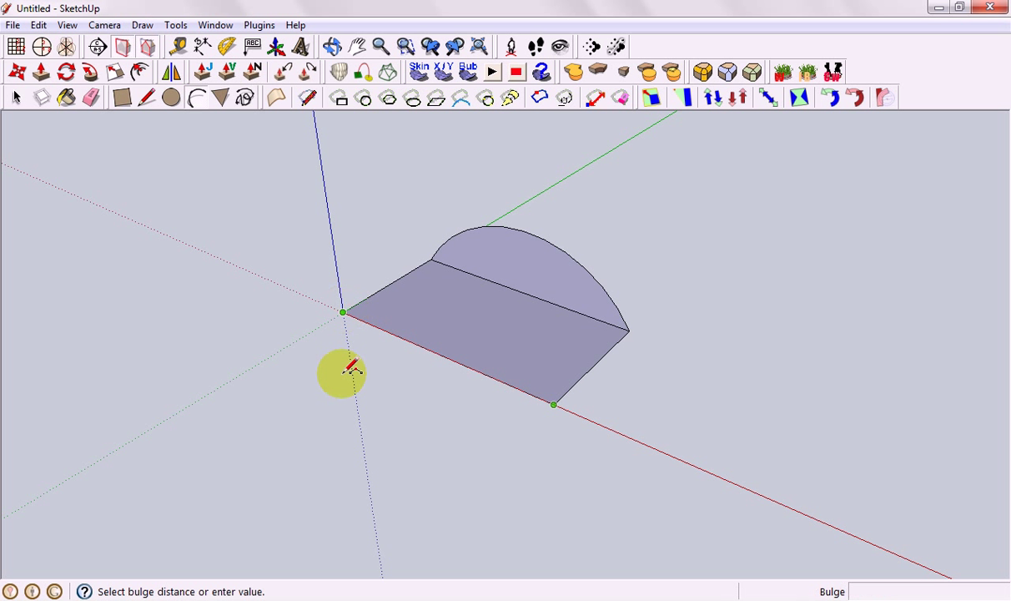
click(321, 409)
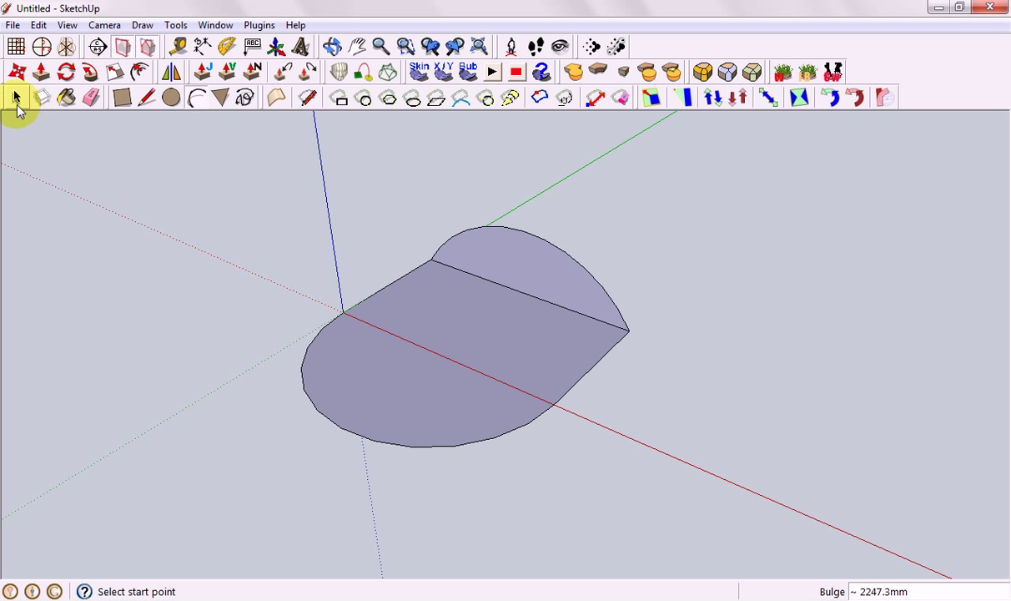
Select one arched cap and rotate it upright at the rectangle's far end
click(16, 97)
click(308, 401)
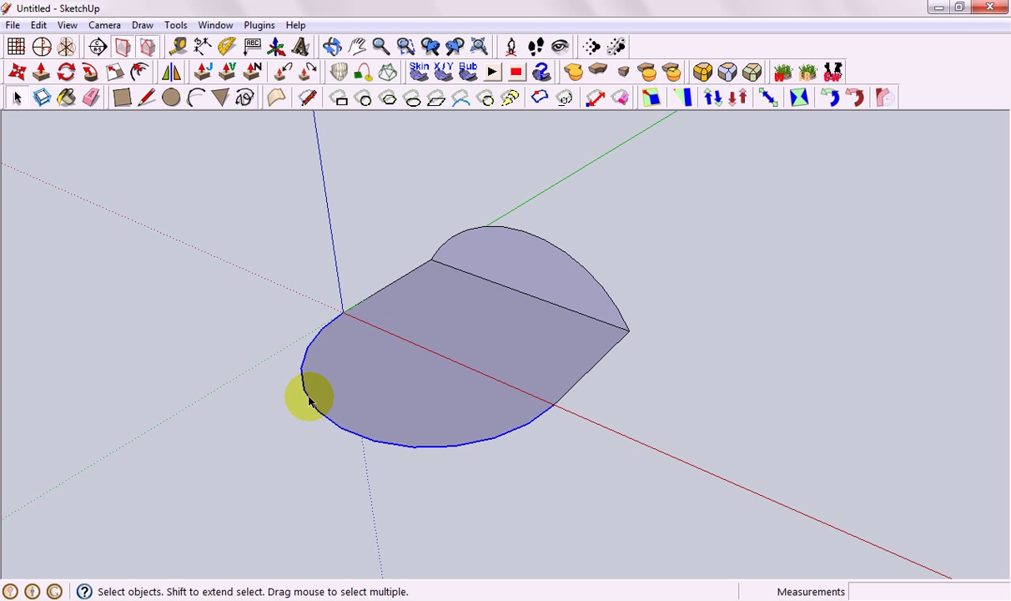
click(70, 73)
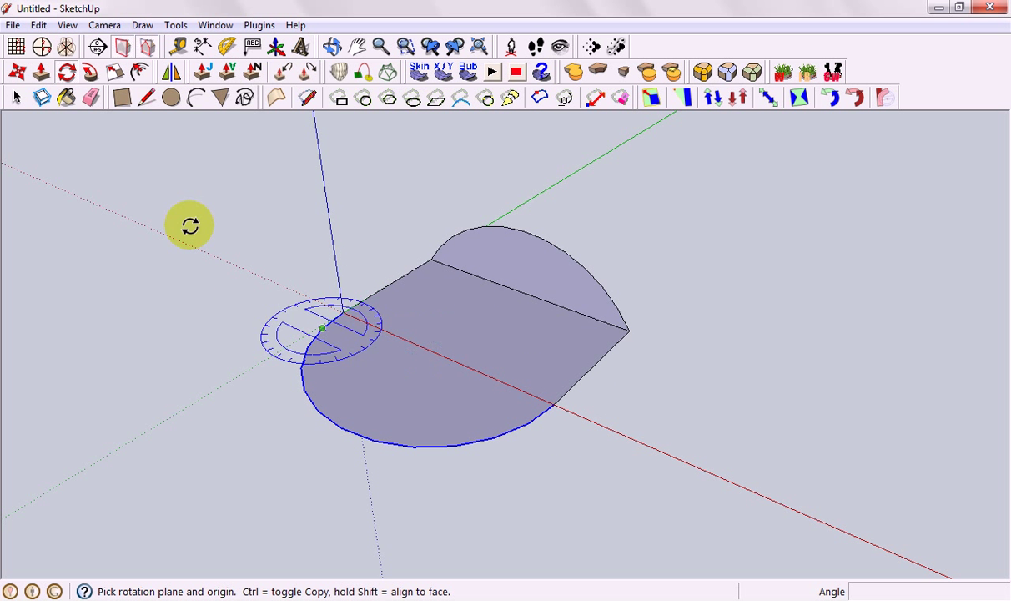
click(16, 96)
middle_drag(510, 363, 350, 366)
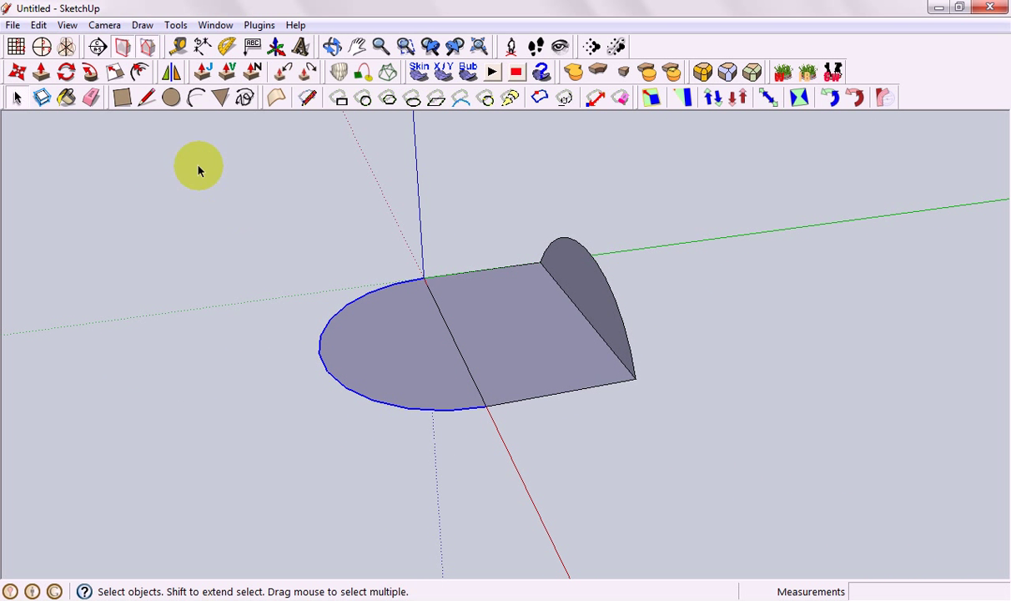
Draw a vertical edge up from the base's front corner and close it back to the origin as a triangle
click(148, 98)
click(487, 406)
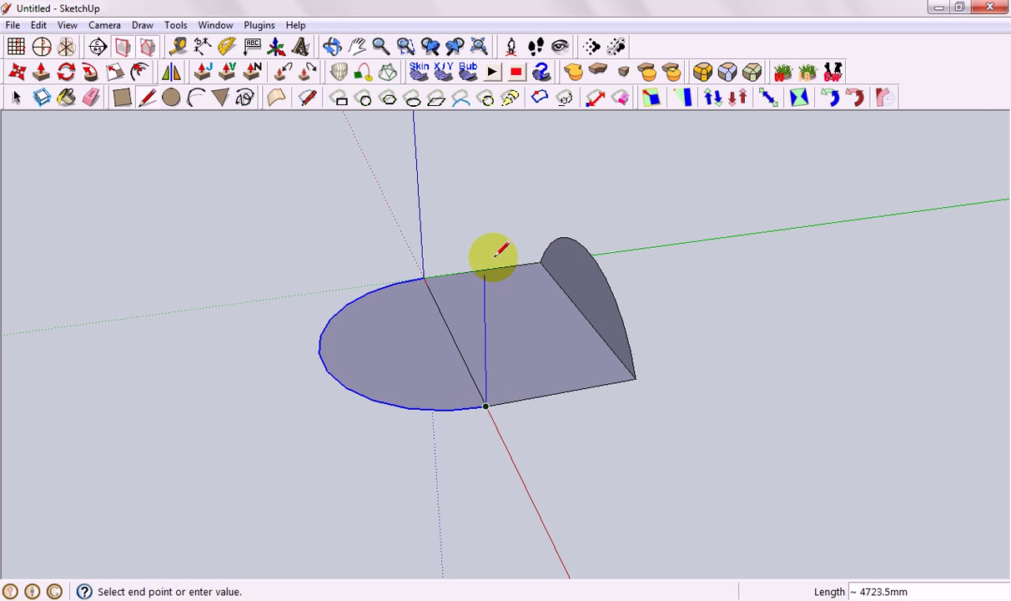
click(484, 212)
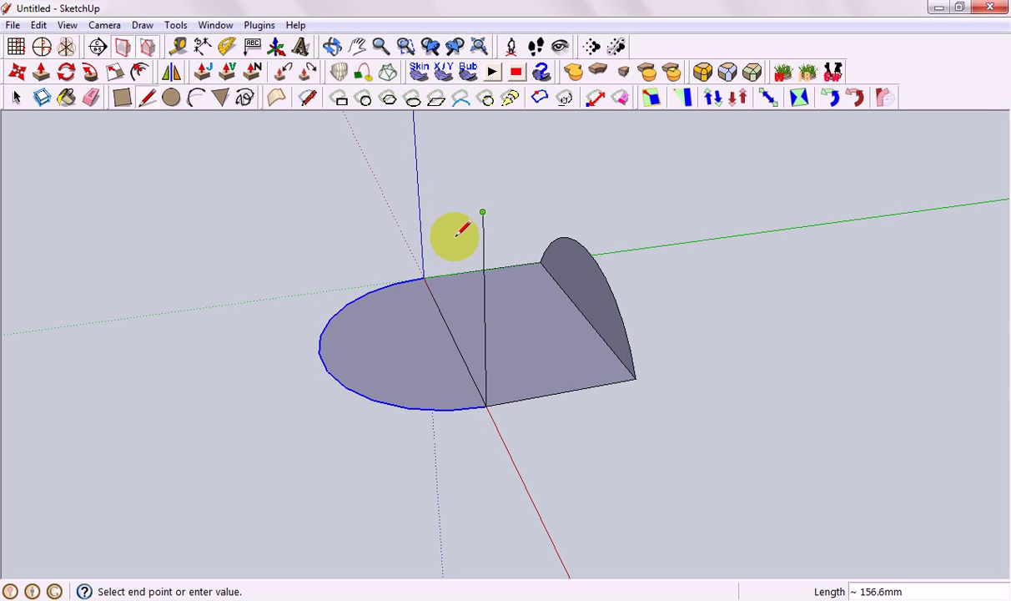
click(425, 277)
middle_drag(466, 327, 479, 389)
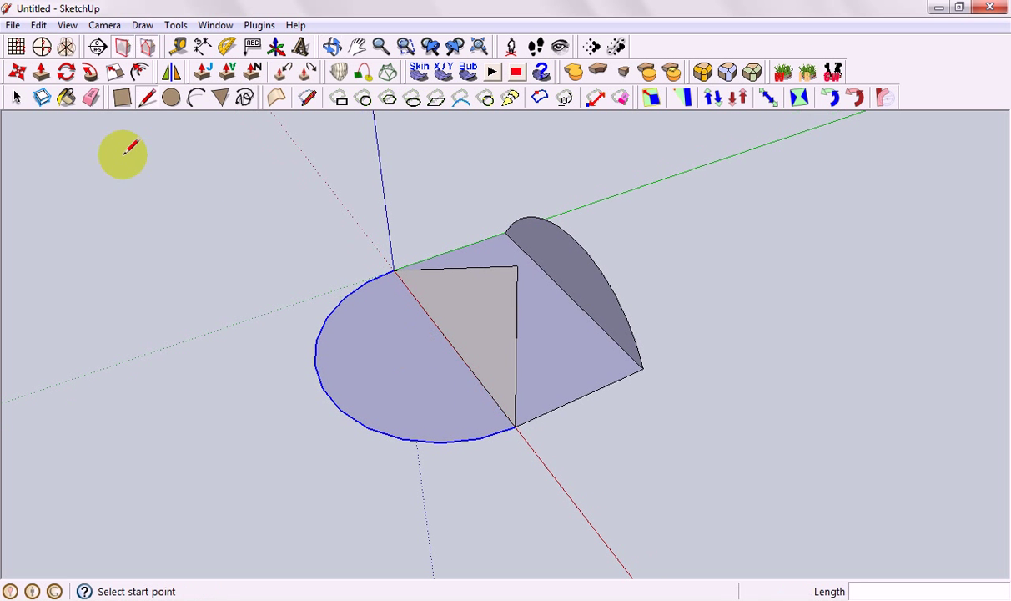
click(15, 97)
click(124, 187)
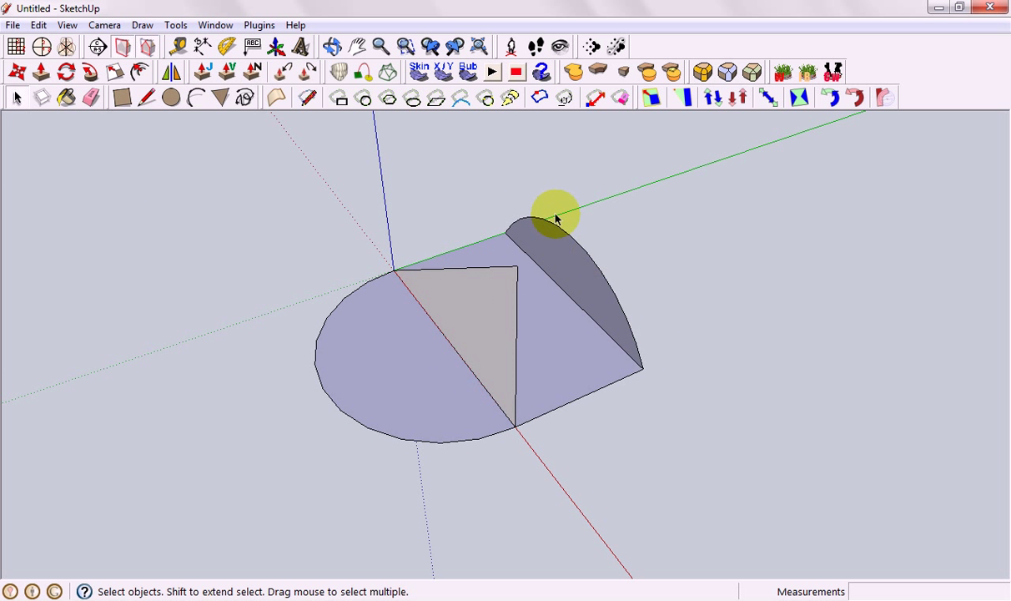
Loft a Curviloft skin between the curved base outline and the triangle edges, committing it as faces
click(388, 73)
mouse_move(599, 265)
mouse_down()
mouse_move(660, 363)
mouse_move(641, 386)
mouse_move(543, 401)
mouse_move(515, 387)
mouse_move(475, 249)
mouse_move(386, 280)
mouse_up()
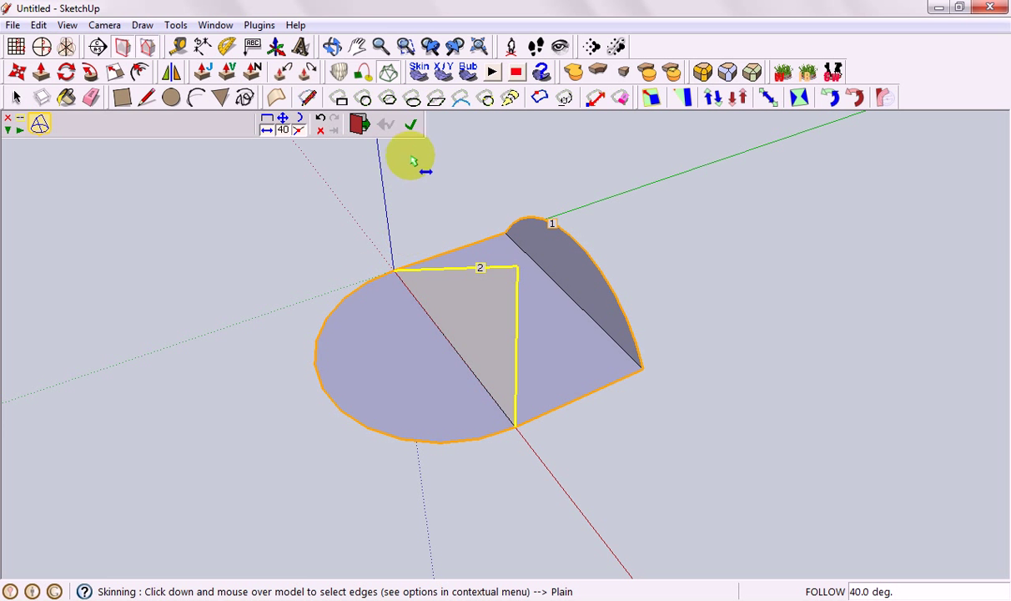
click(411, 126)
middle_drag(659, 409, 558, 287)
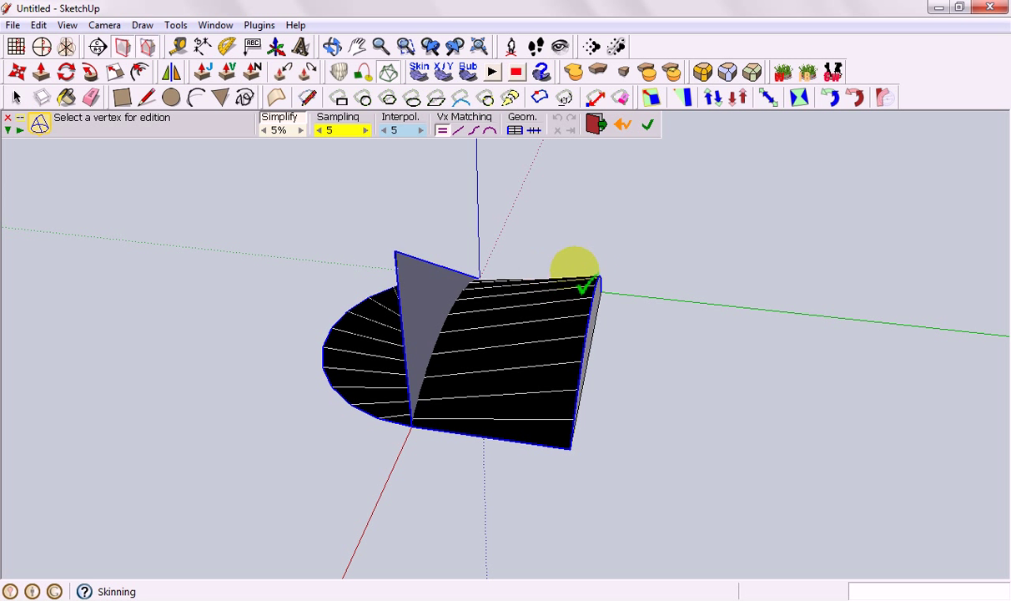
click(597, 126)
middle_drag(609, 158, 446, 210)
Draw an edge from the triangle's apex to the top of the quarter-circle arc
click(146, 98)
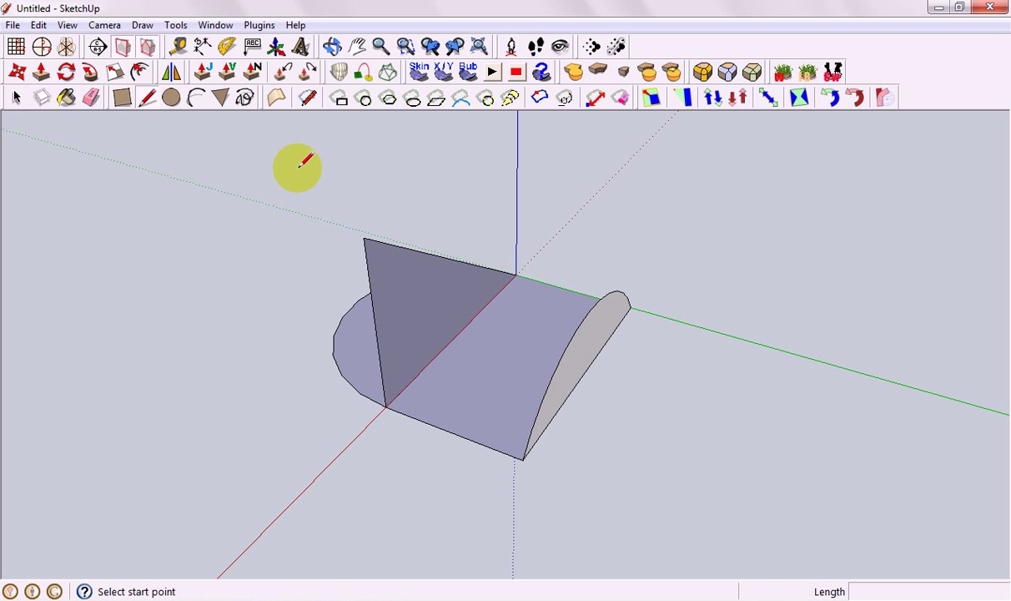
click(364, 238)
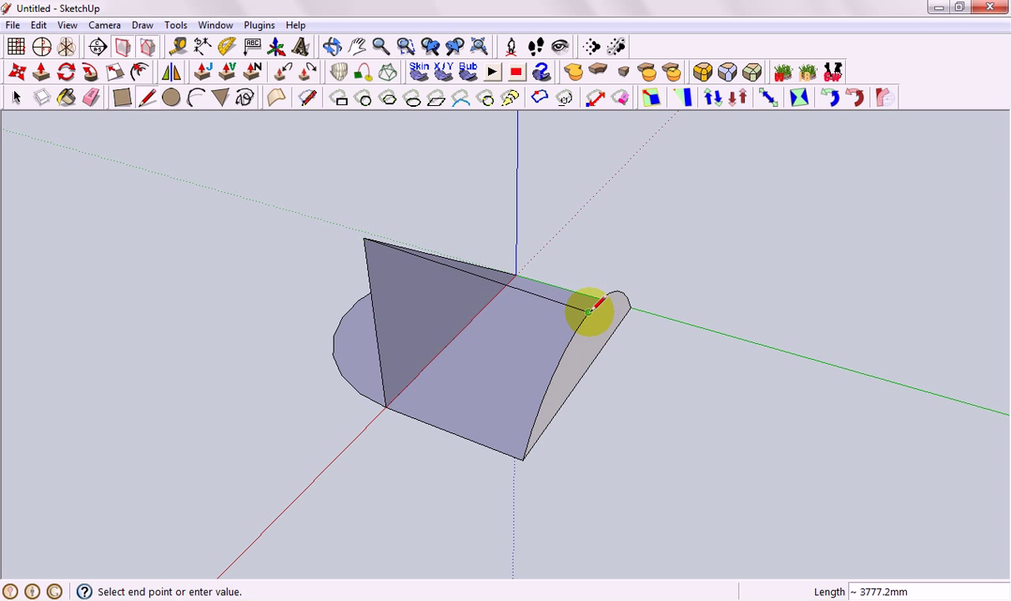
click(16, 98)
click(121, 219)
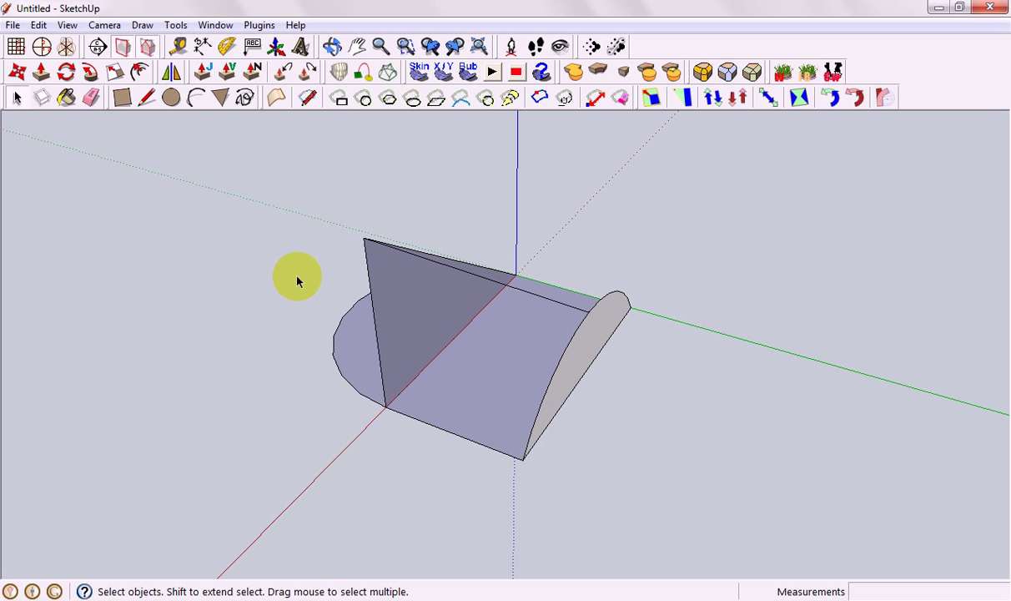
middle_drag(304, 283, 416, 382)
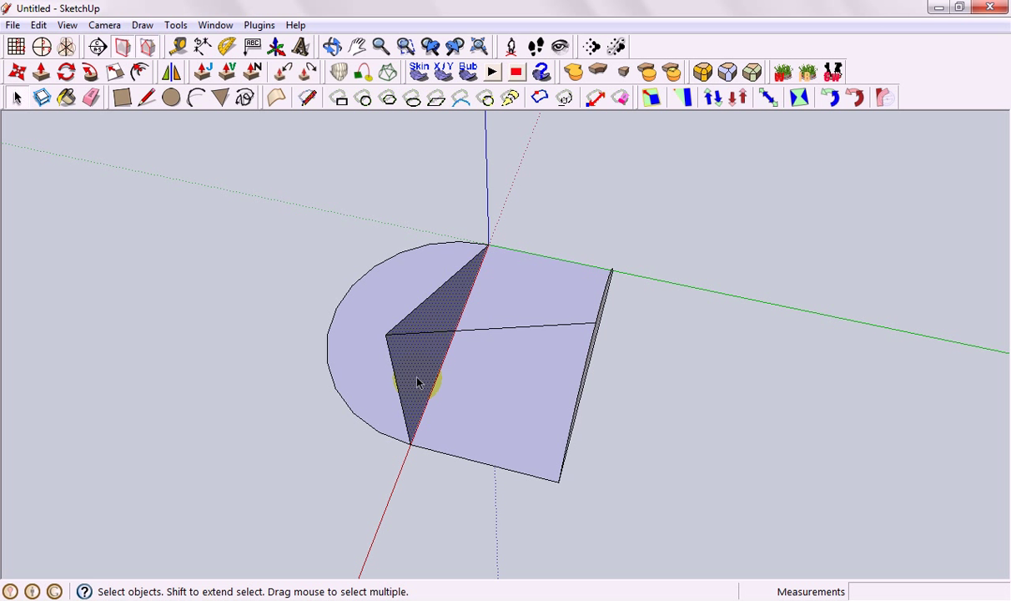
middle_drag(493, 397, 597, 328)
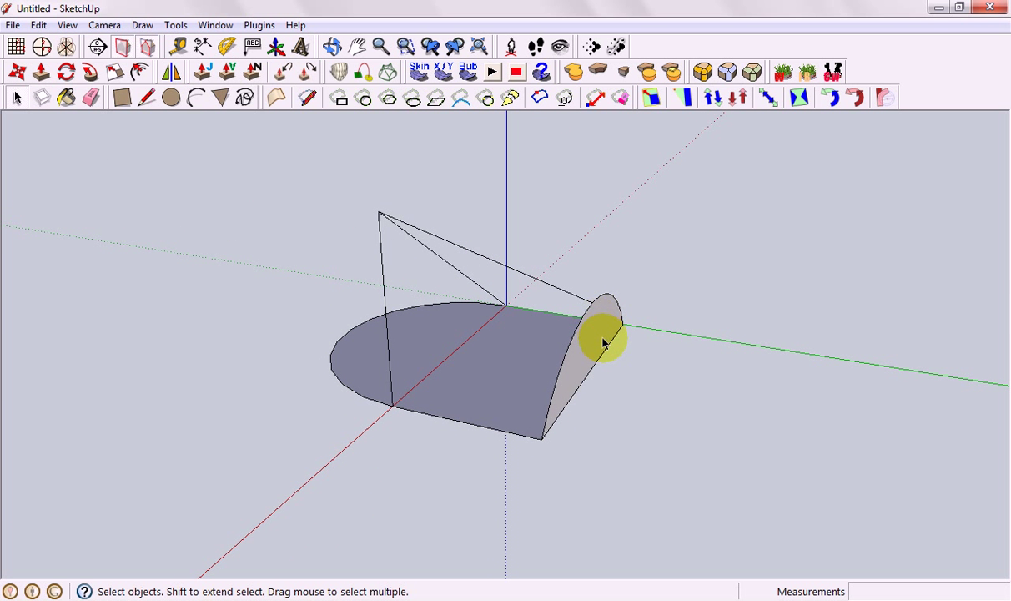
middle_drag(639, 383, 607, 292)
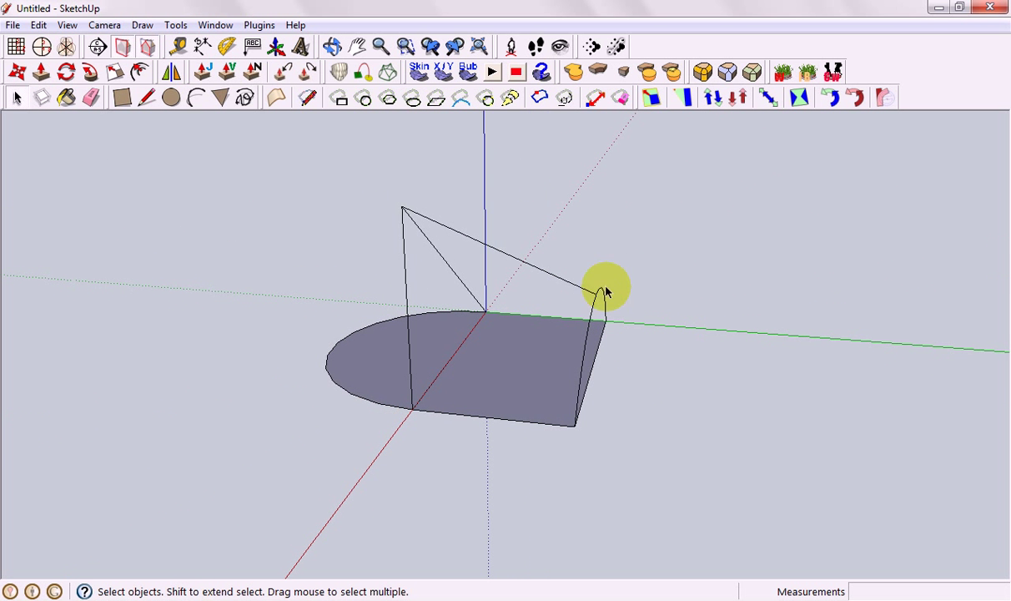
Sweep the apex-to-arc edge and the remaining frame edges into a Curviloft skin preview
click(388, 71)
drag(512, 259, 599, 325)
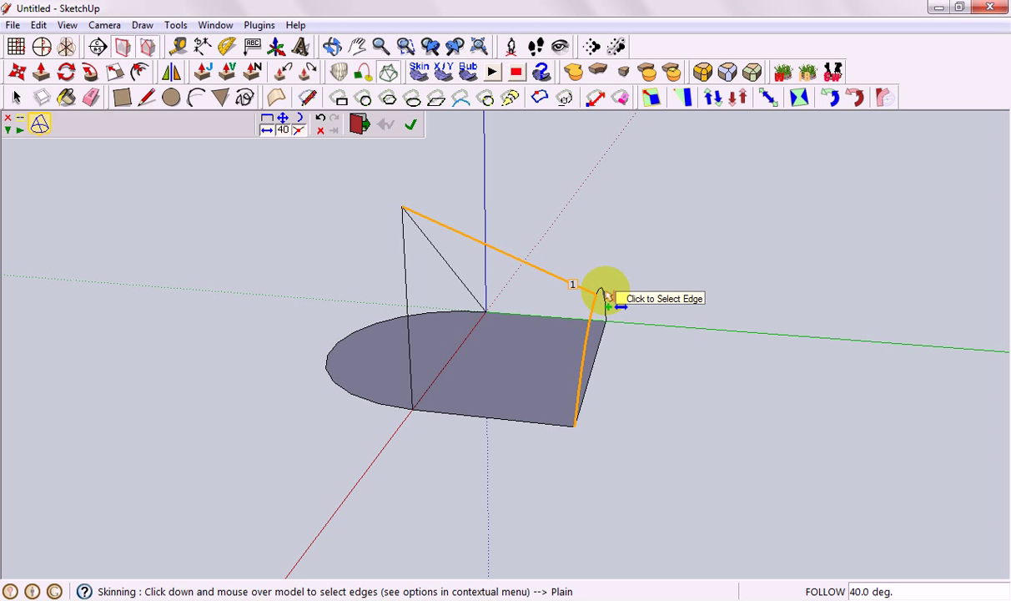
mouse_move(566, 324)
mouse_down()
mouse_move(474, 287)
mouse_move(410, 286)
mouse_move(373, 324)
mouse_move(467, 417)
mouse_move(574, 411)
mouse_move(593, 384)
mouse_up()
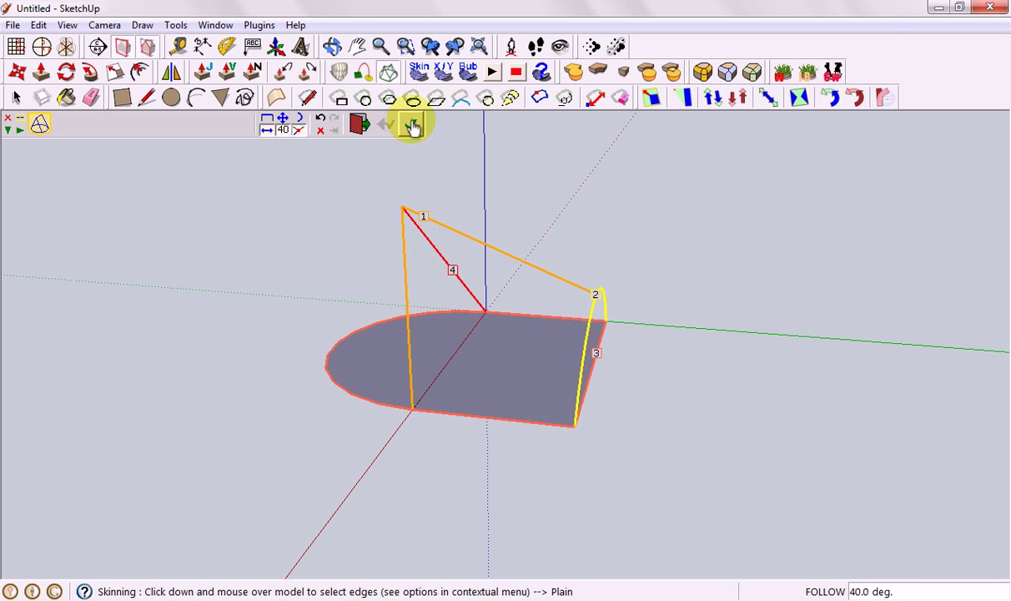
click(410, 124)
middle_drag(671, 221, 455, 212)
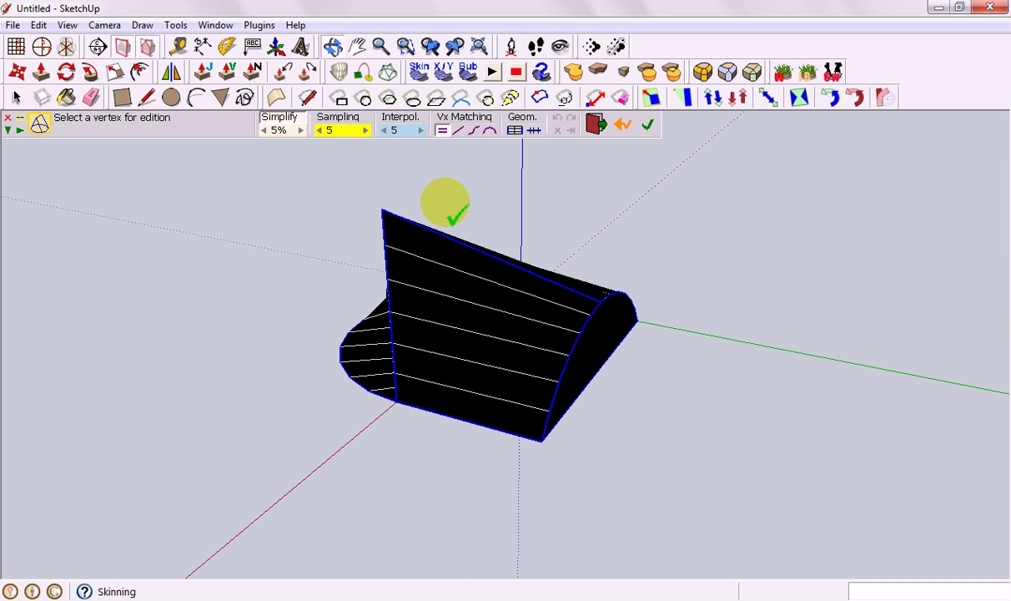
Set Vx Matching to '=' and generate the final smooth skin surface
click(491, 131)
click(446, 134)
click(452, 134)
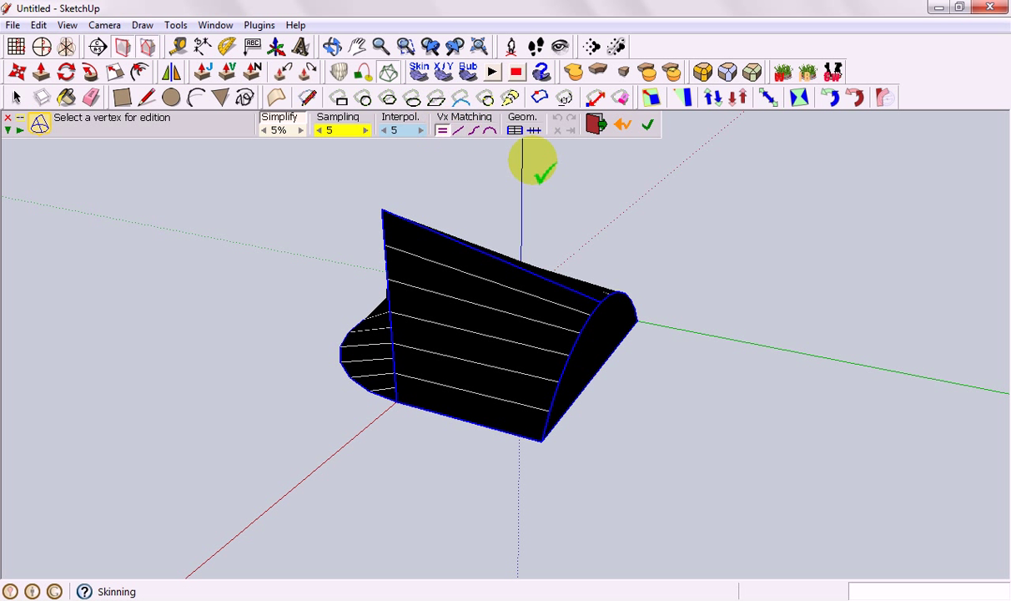
click(649, 125)
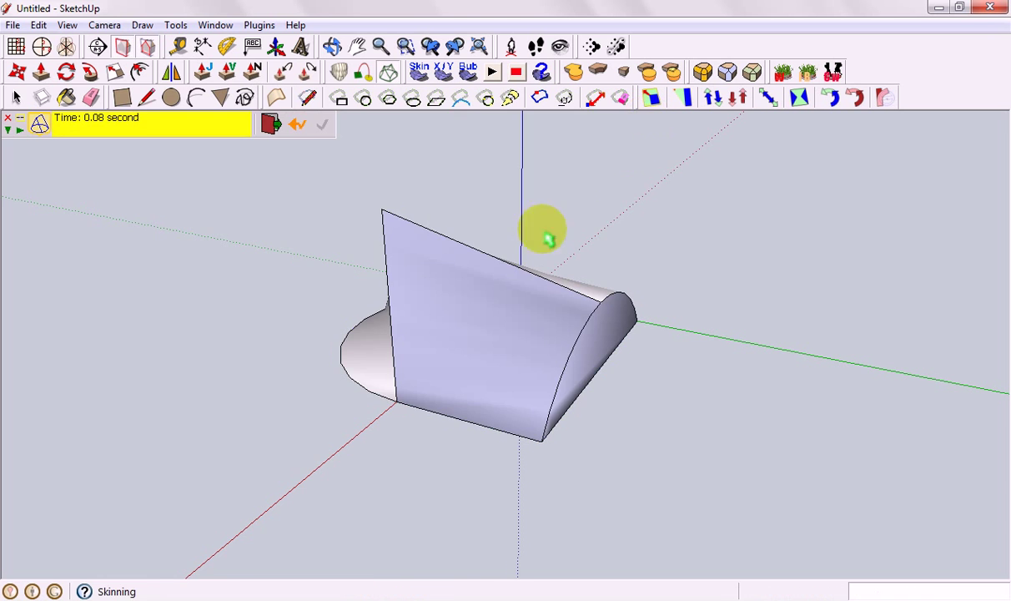
mouse_move(429, 225)
middle_down()
mouse_move(386, 317)
mouse_move(486, 368)
mouse_move(767, 377)
mouse_move(508, 342)
mouse_move(723, 210)
mouse_move(724, 128)
mouse_move(593, 212)
mouse_move(544, 164)
mouse_move(475, 251)
mouse_move(640, 424)
mouse_move(467, 325)
middle_up()
Inspect the lofted skin from front and oblique angles and commit it with the Curviloft exit icon
middle_drag(573, 415, 375, 339)
drag(545, 329, 813, 382)
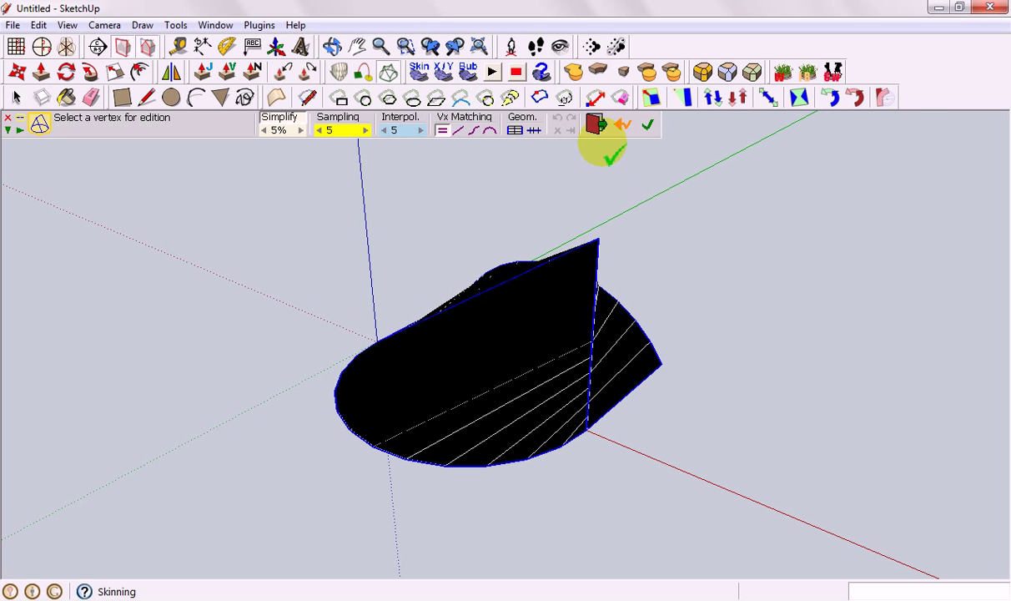
click(596, 124)
middle_drag(681, 302, 488, 257)
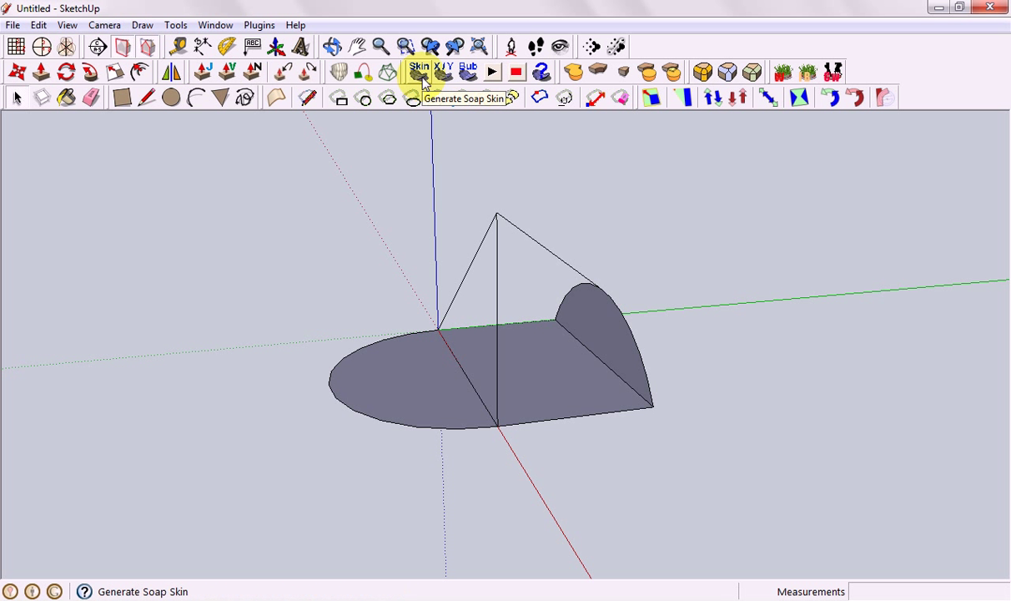
Check the View > Toolbars list for the Soap Bubble toolbar, then dismiss the menu
click(67, 25)
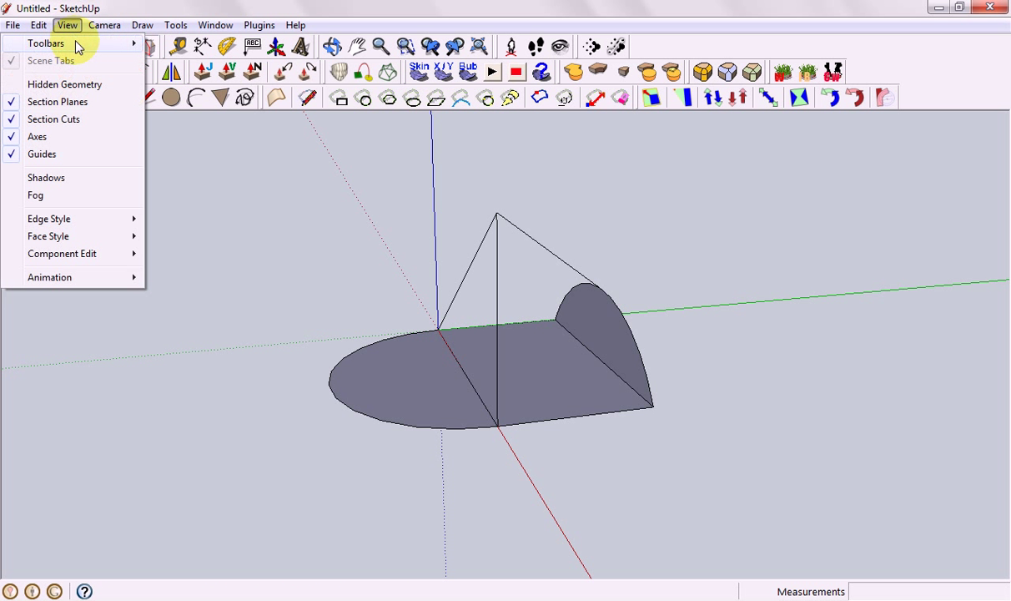
mouse_move(117, 43)
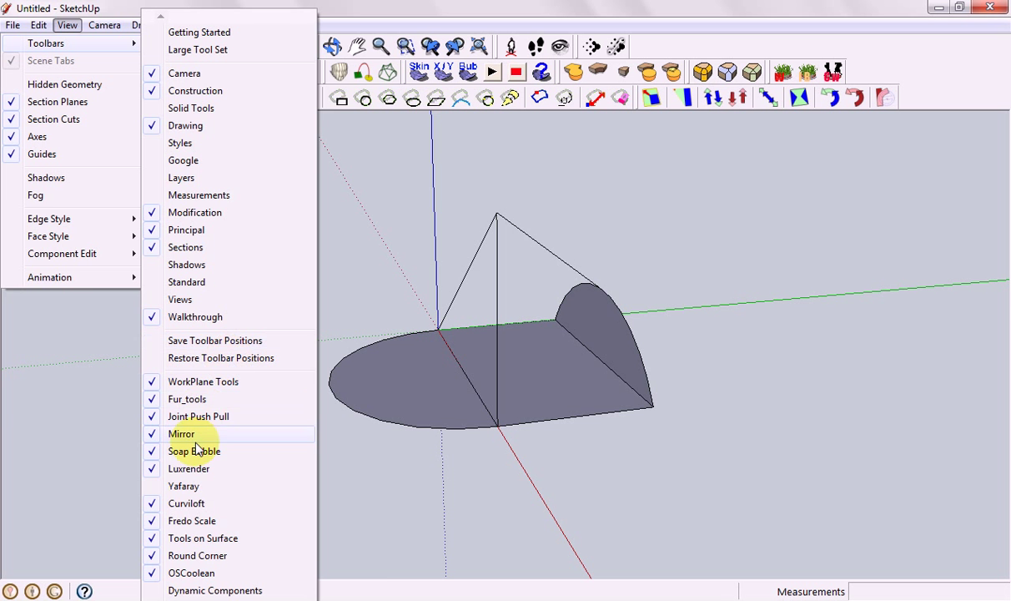
key(Escape)
key(Escape)
middle_drag(761, 242, 745, 269)
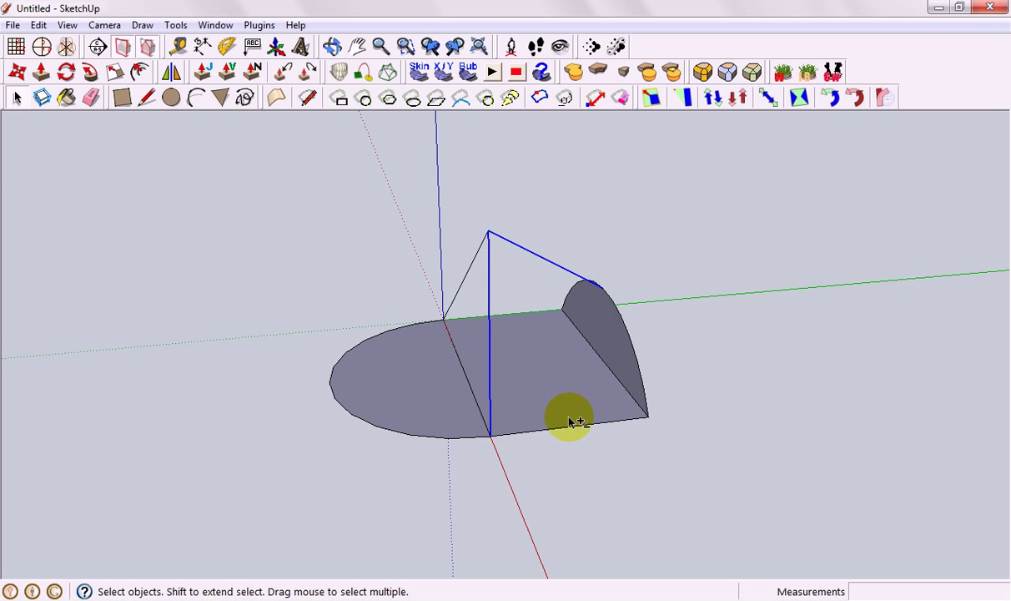
Add the quarter-circle arc to the selection and generate a soap skin with 10 net divisions
shift+click(640, 368)
middle_drag(643, 292, 677, 360)
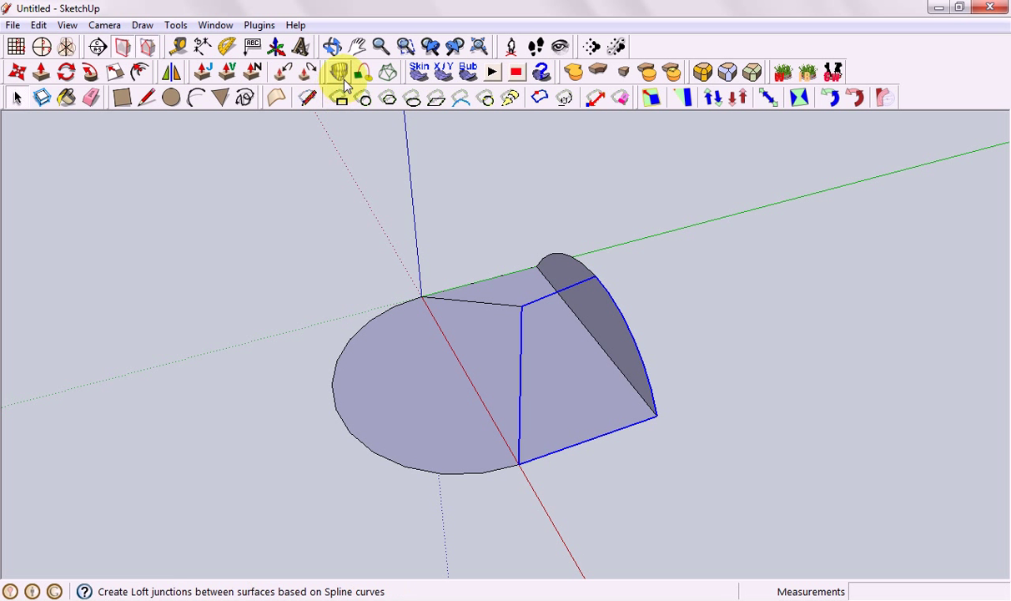
click(419, 72)
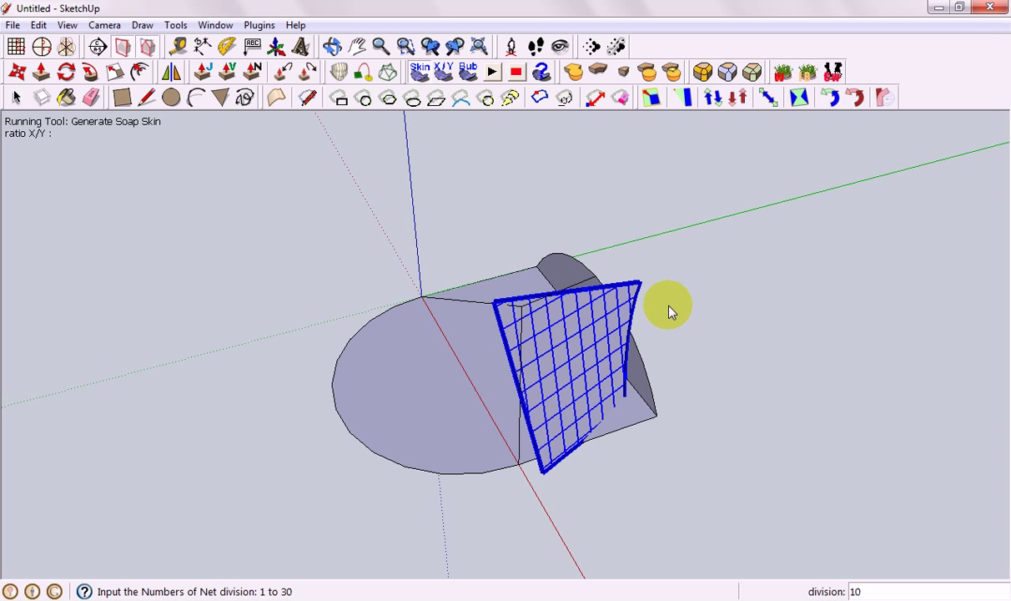
key(Return)
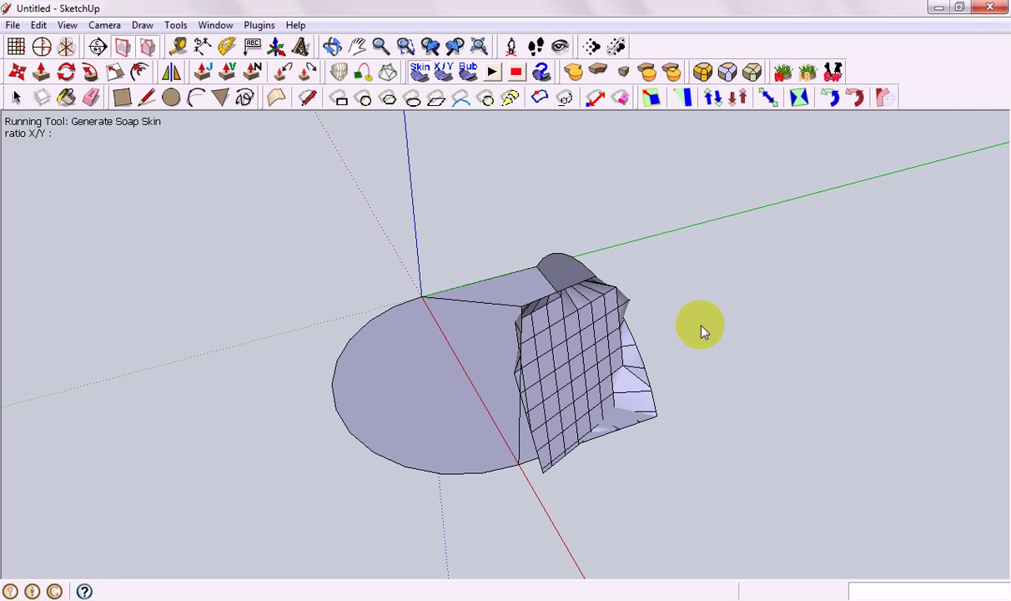
middle_drag(726, 365, 570, 278)
click(16, 97)
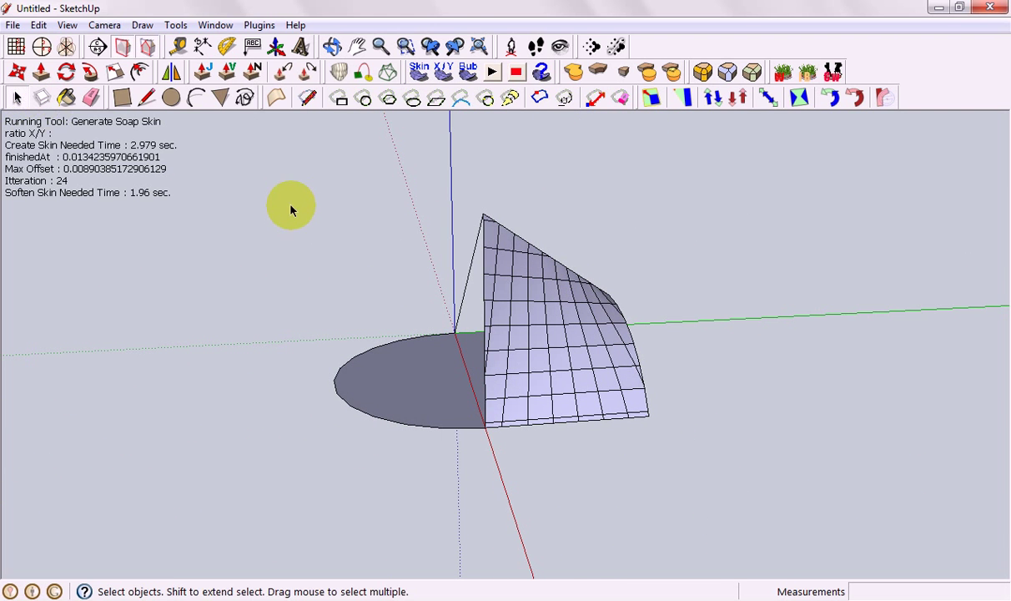
middle_drag(291, 210, 613, 296)
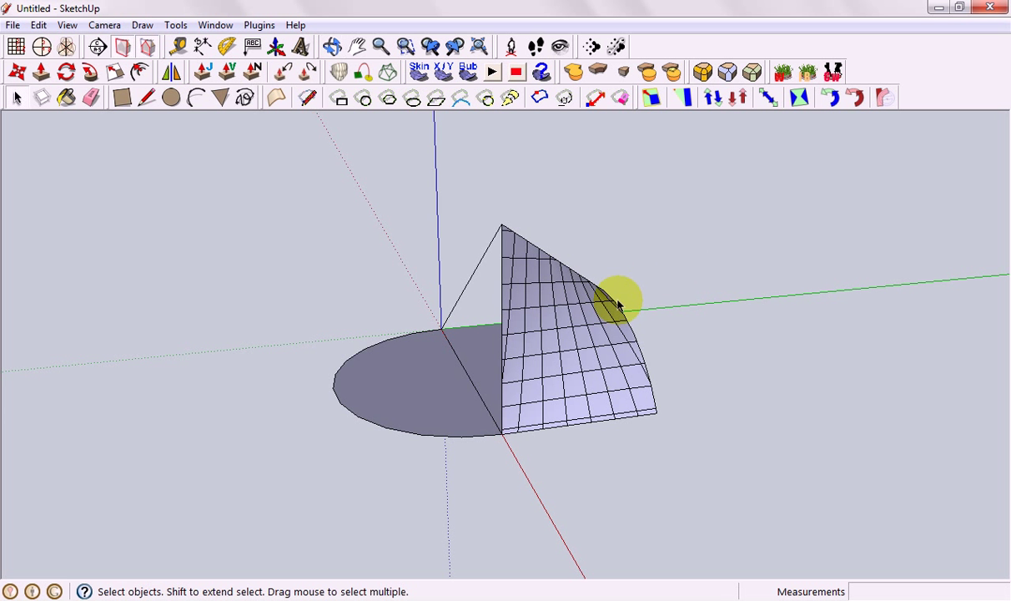
Inflate the selected skin group as a soap bubble at pressure 300, then 100
click(572, 317)
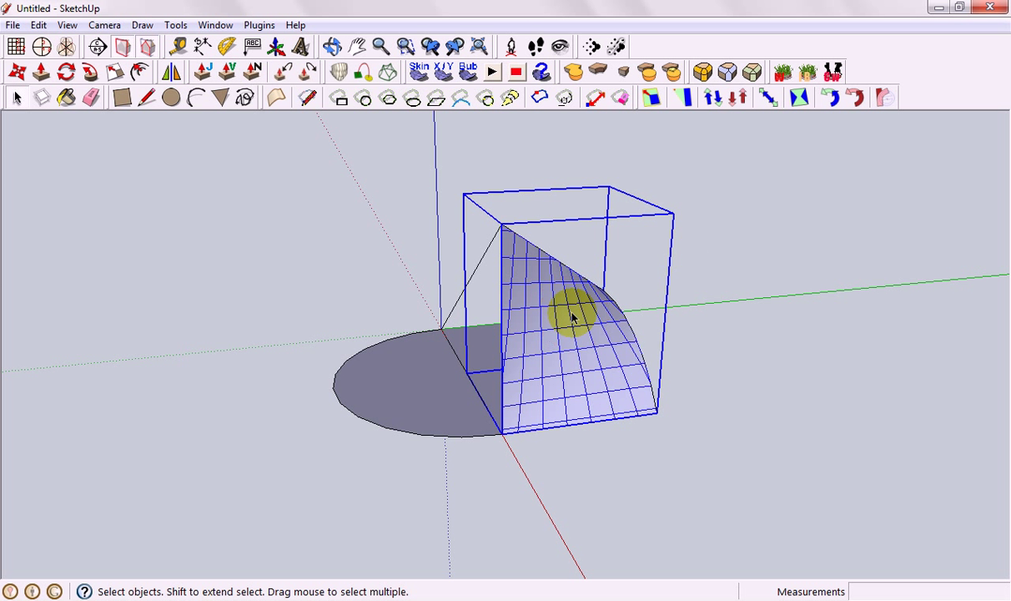
click(469, 73)
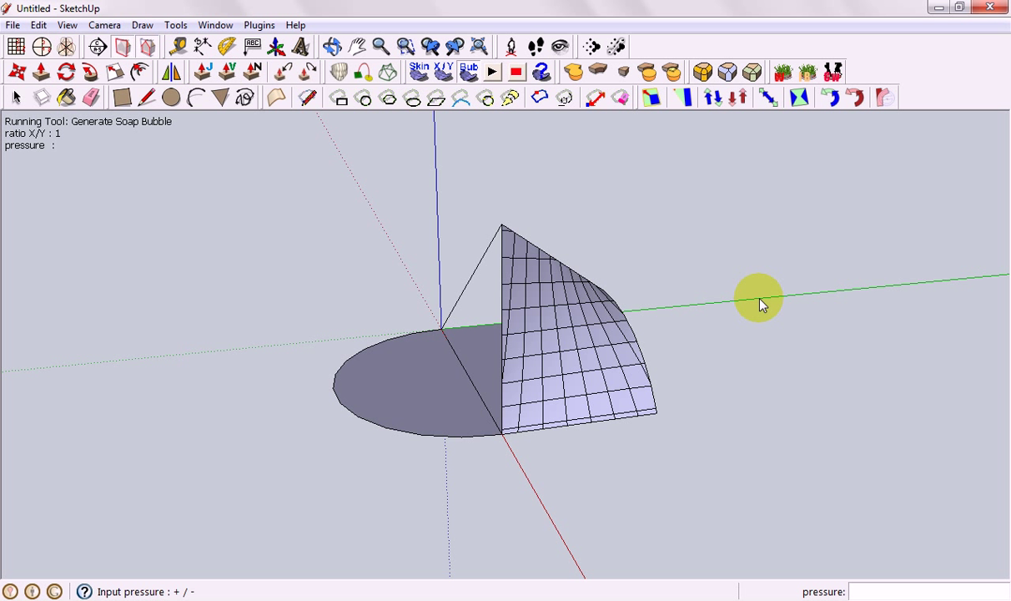
text(300)
key(Return)
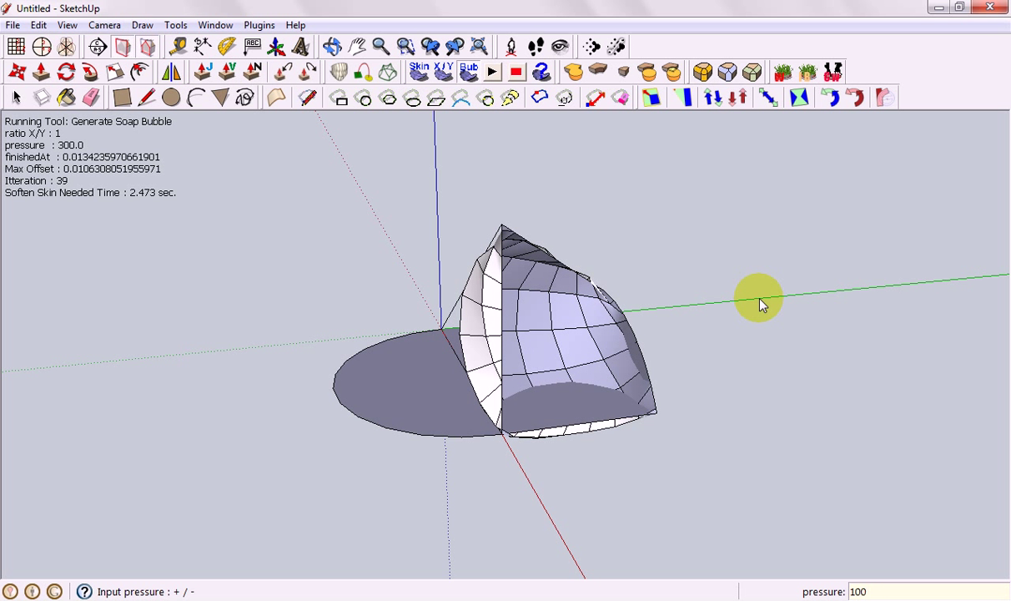
key(Return)
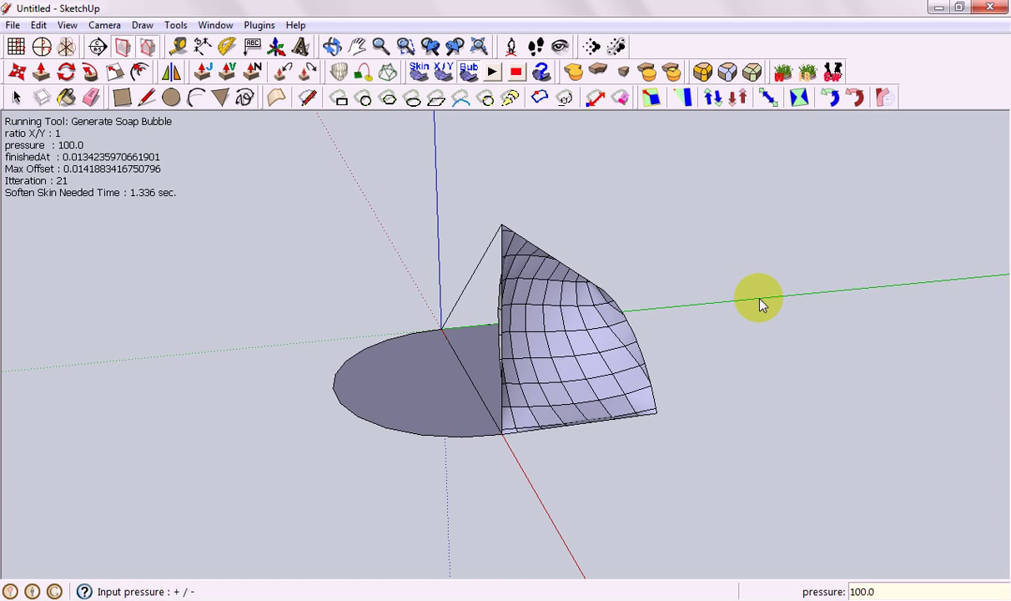
Settle on a final bubble pressure of -200 and inspect the inflated membrane
key(o)
drag(753, 339, 962, 274)
middle_drag(961, 274, 959, 278)
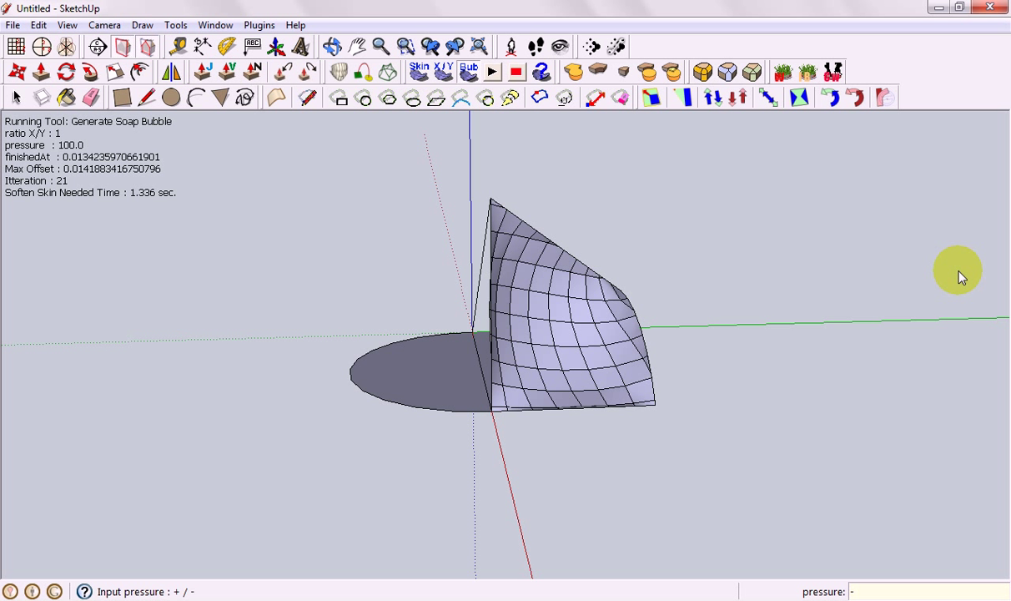
key(Return)
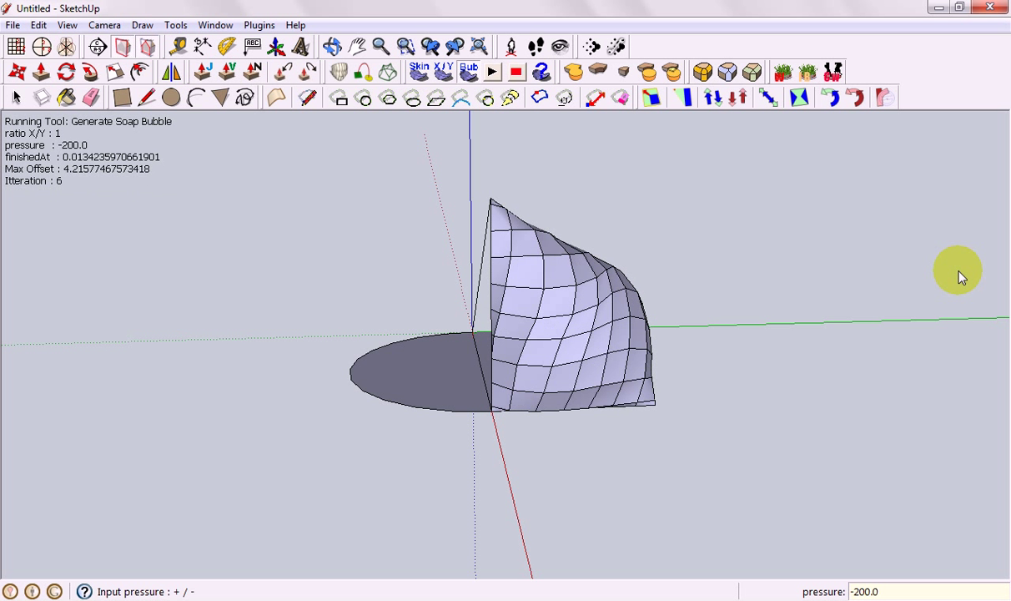
middle_drag(503, 294, 472, 365)
middle_drag(639, 373, 221, 172)
Delete the inflated bubble and then the entire remaining model
click(18, 97)
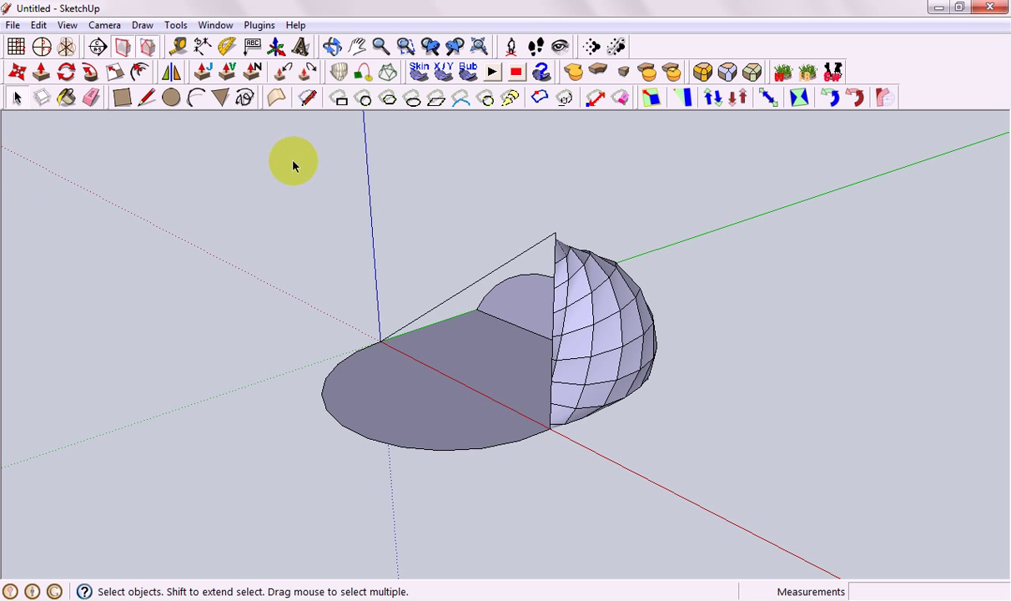
click(608, 320)
key(Delete)
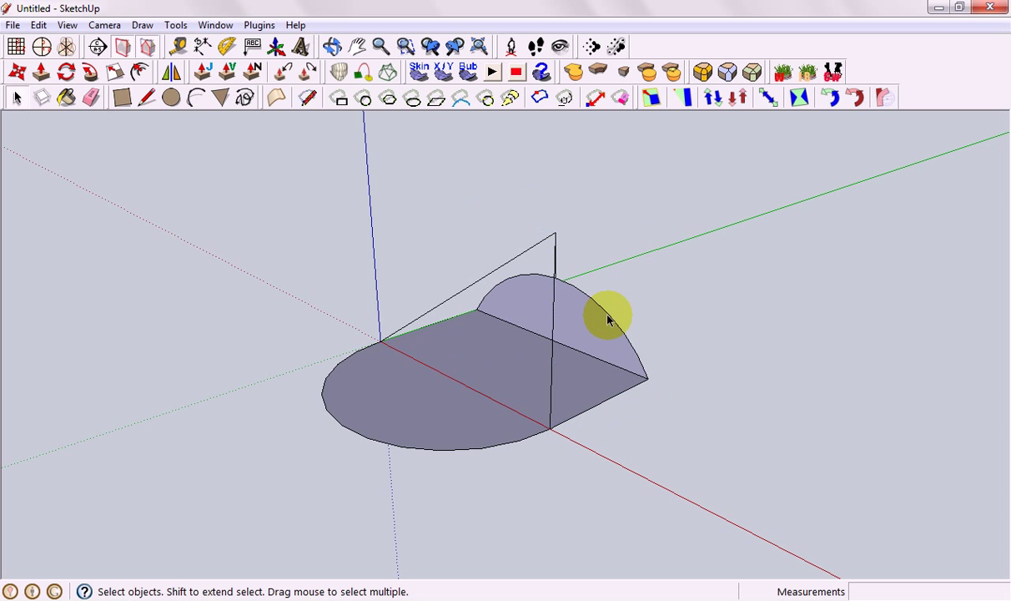
middle_drag(703, 290, 246, 177)
drag(225, 181, 726, 477)
key(Delete)
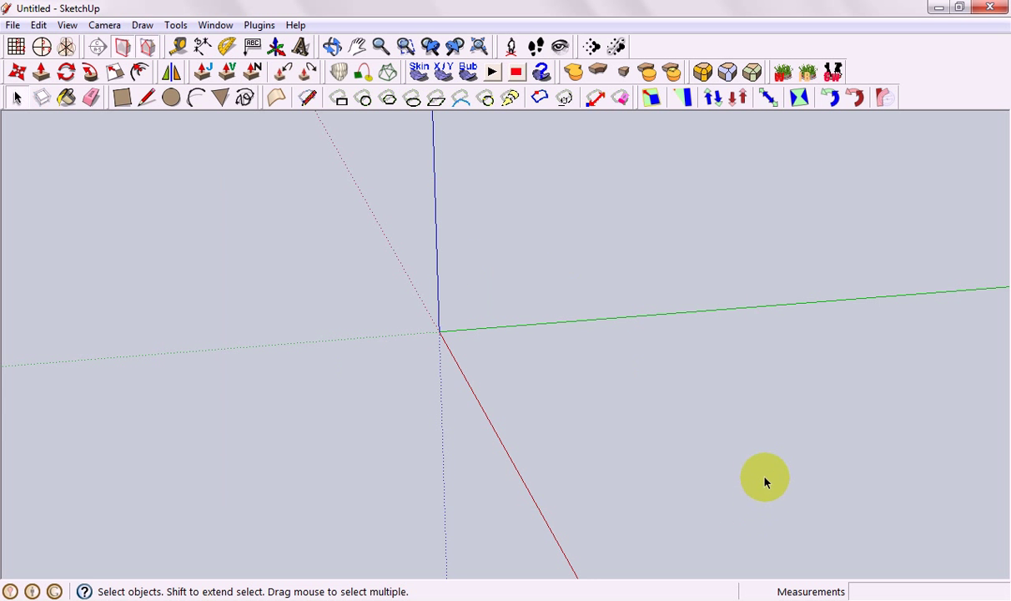
middle_drag(631, 410, 567, 401)
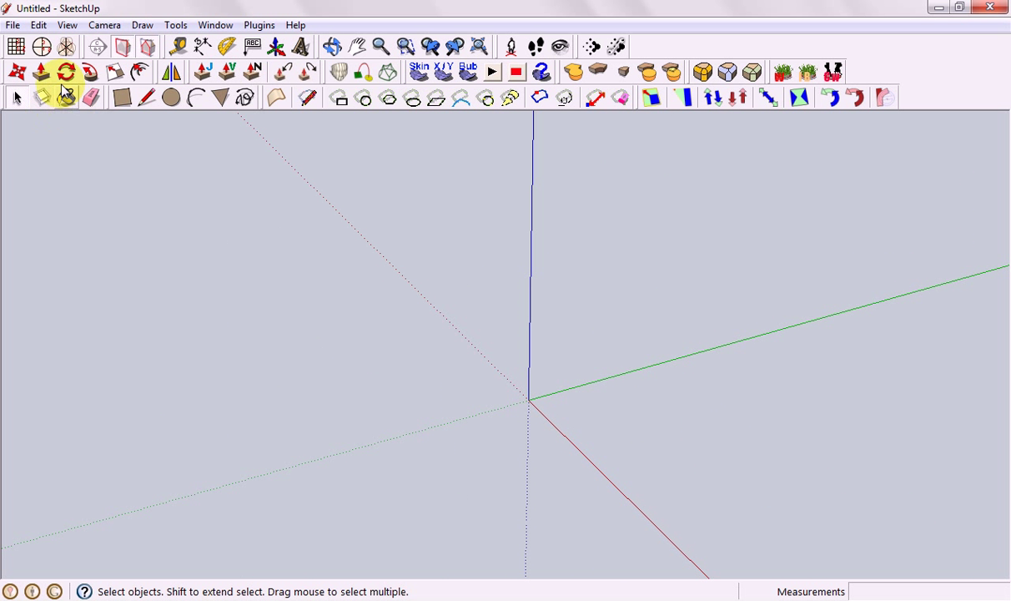
Draw a square at the axes origin and pull it up into a cube
click(122, 97)
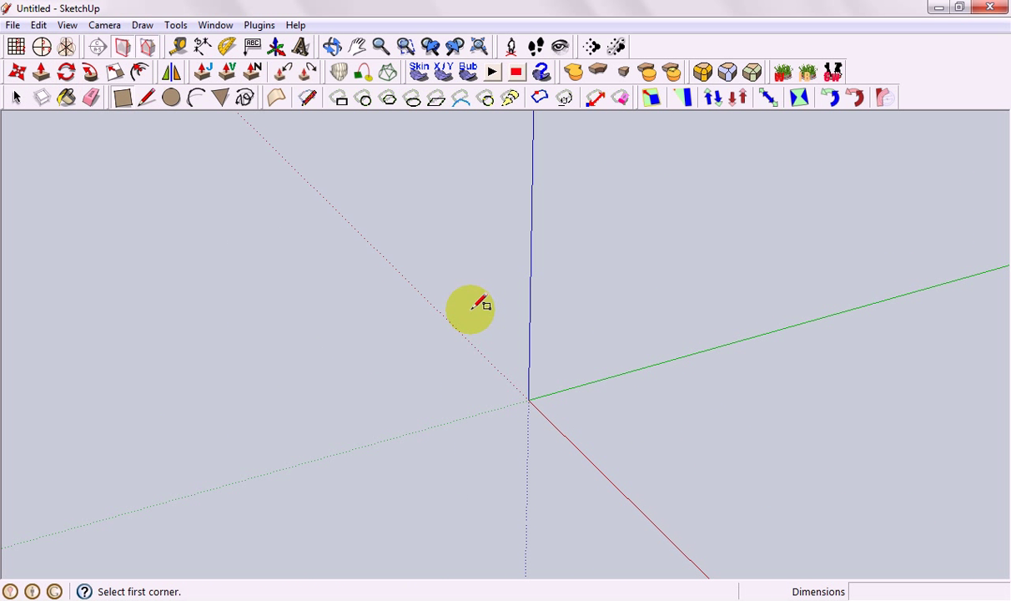
click(534, 395)
click(740, 433)
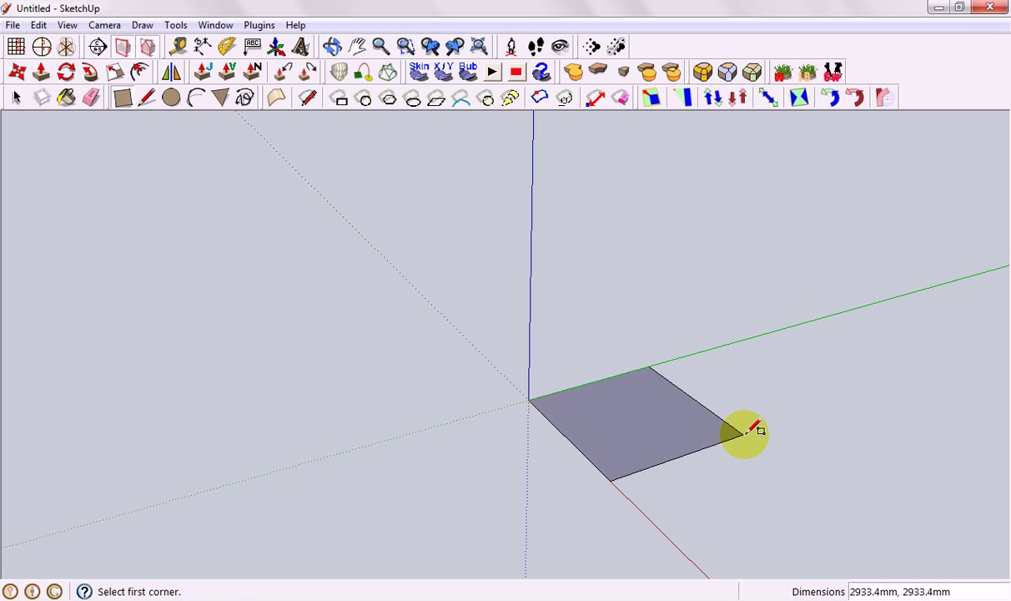
click(41, 72)
drag(609, 408, 615, 255)
click(16, 97)
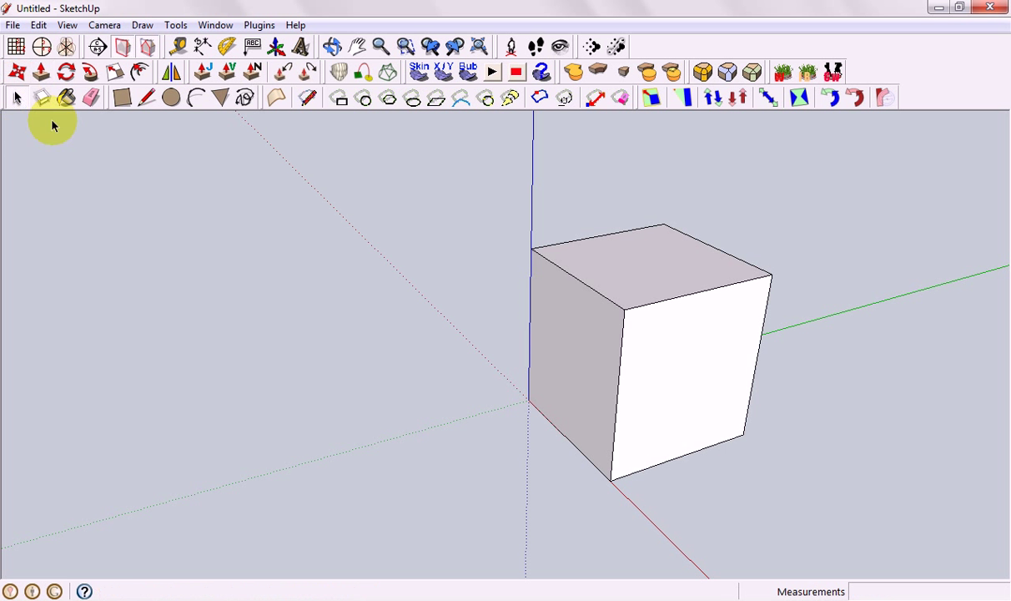
key(o)
middle_drag(415, 343, 451, 278)
Round the cube's front top edge by drawing an arc on the corner and pushing it through
click(192, 98)
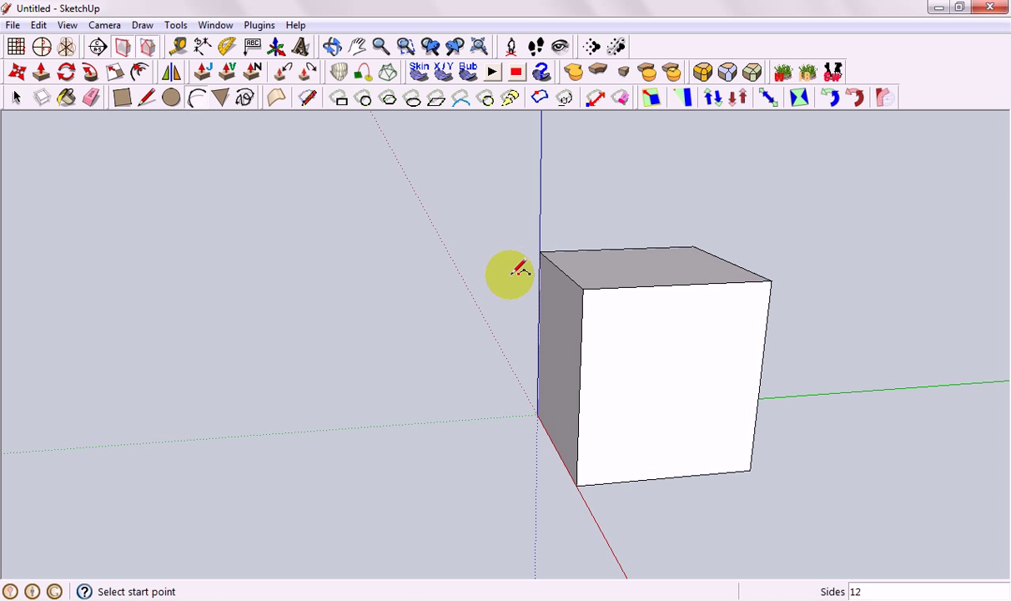
click(615, 287)
click(581, 321)
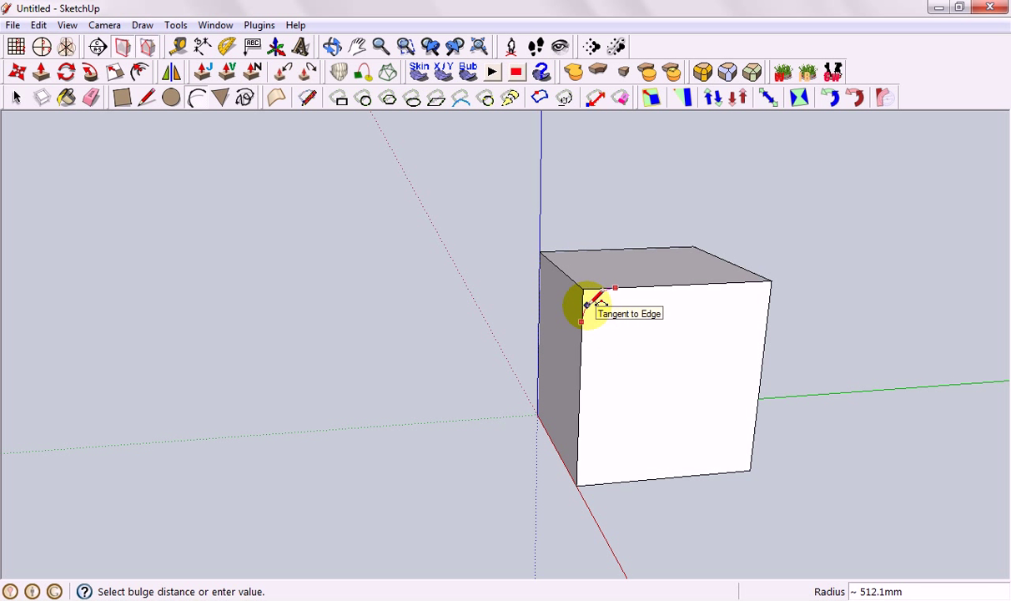
click(590, 305)
click(41, 72)
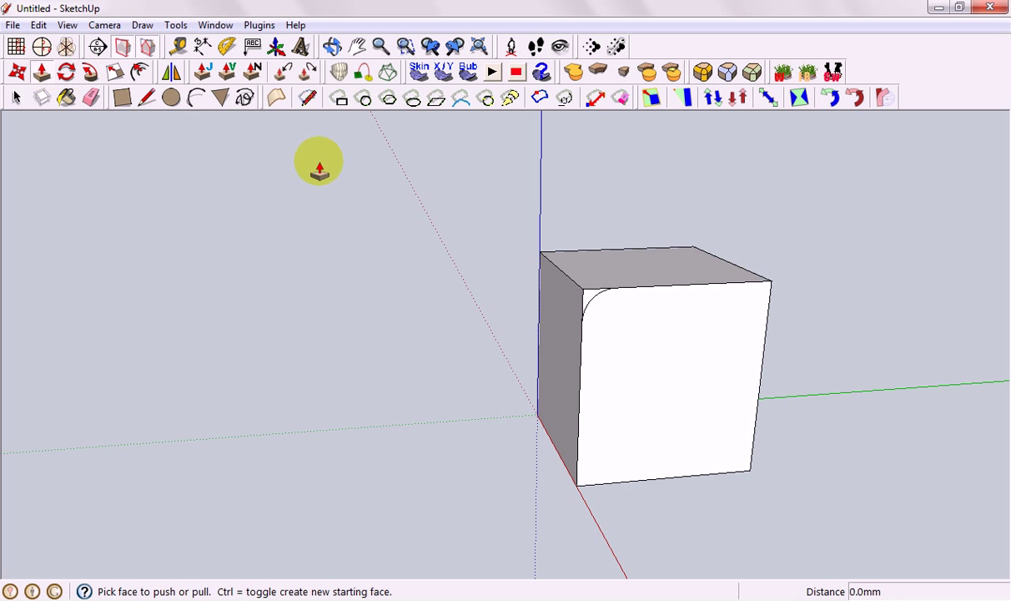
drag(590, 289, 560, 291)
click(538, 276)
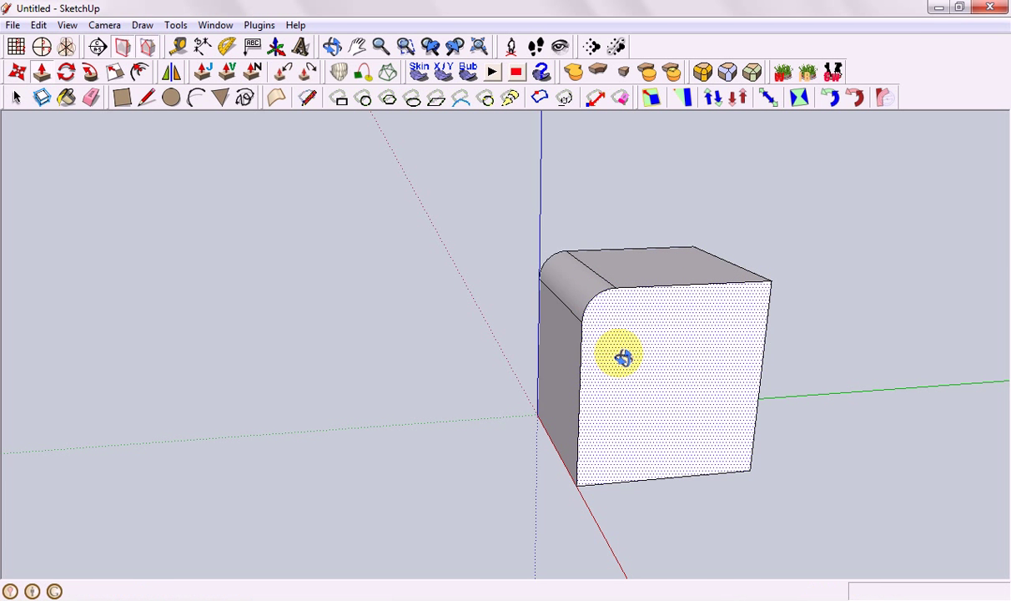
Undo the corner cut so the cube is a plain box again
middle_drag(646, 355, 675, 275)
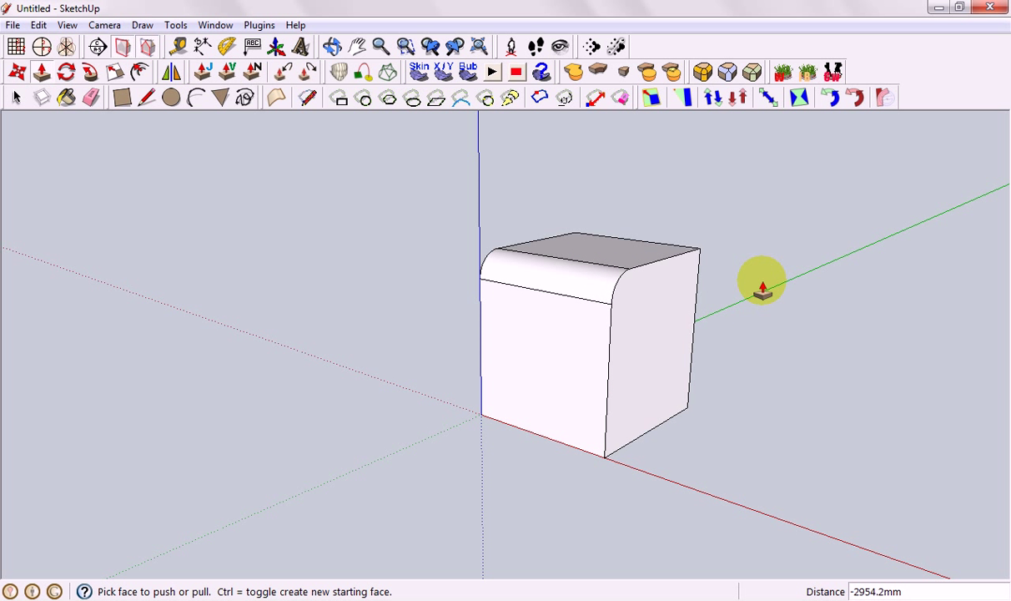
key(ctrl+z)
middle_drag(761, 269, 717, 317)
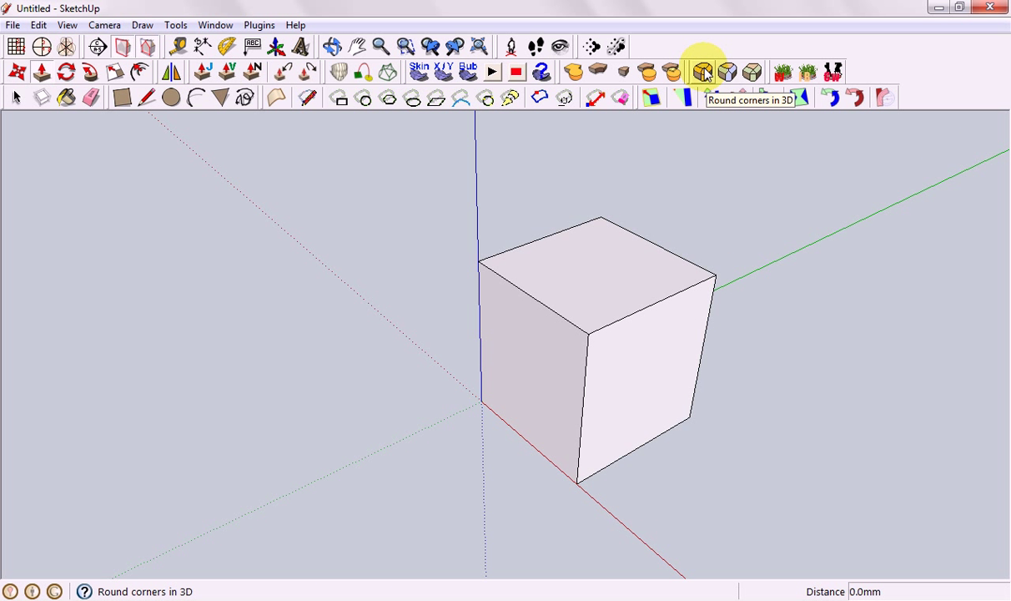
Browse the View > Toolbars list and close the menus without changes
click(67, 26)
mouse_move(68, 41)
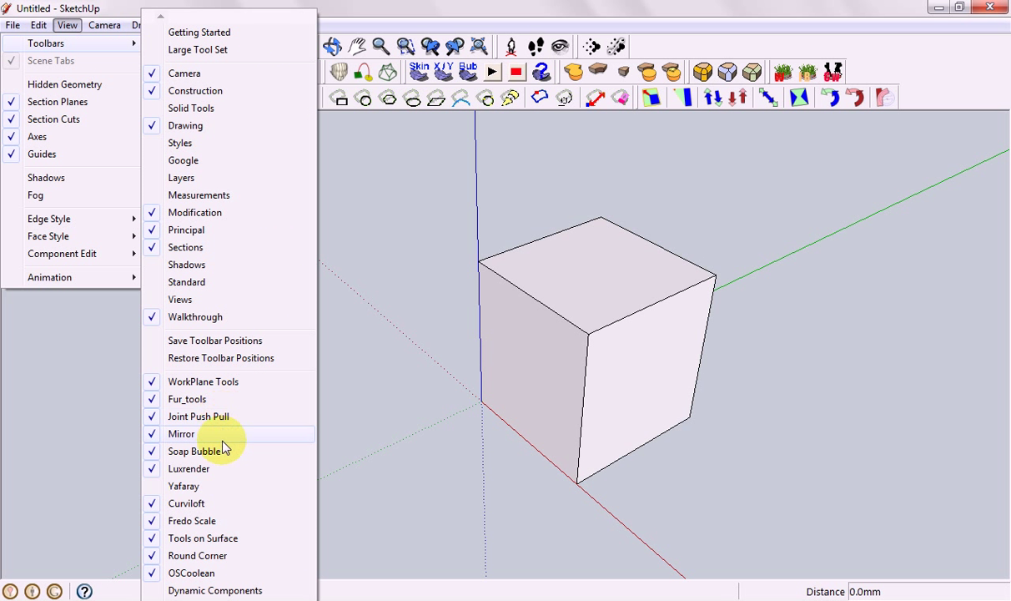
click(405, 7)
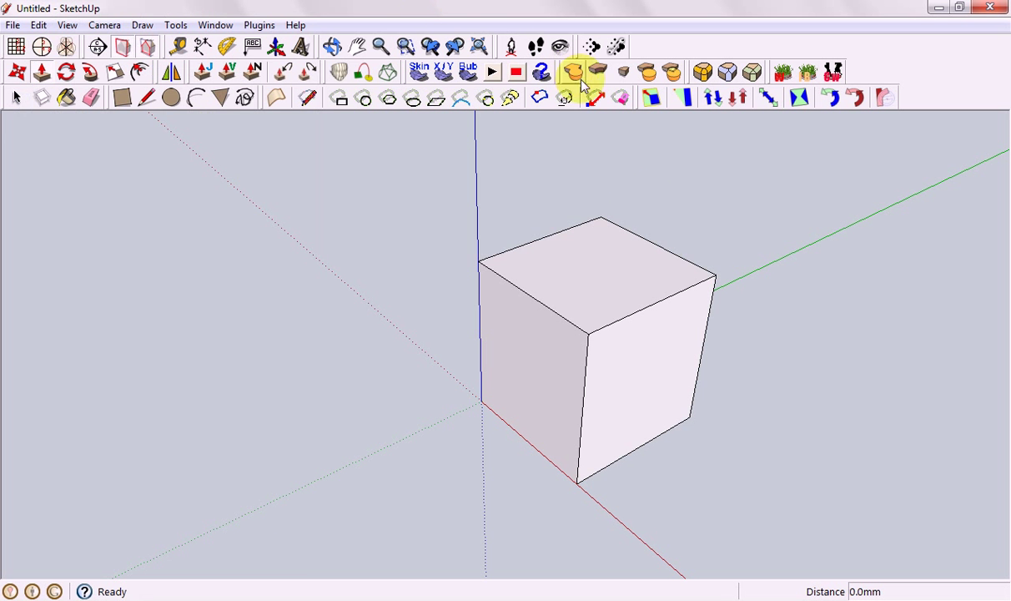
Round the whole cube's edges with a 400.0mm Round Corner offset, then undo the rounding
click(16, 98)
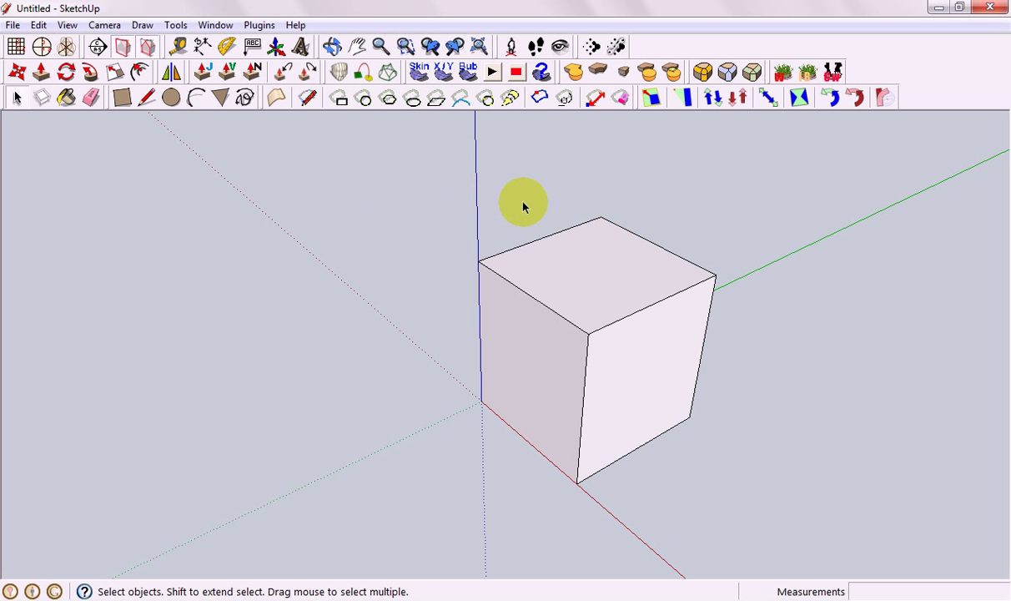
drag(429, 181, 796, 502)
click(708, 73)
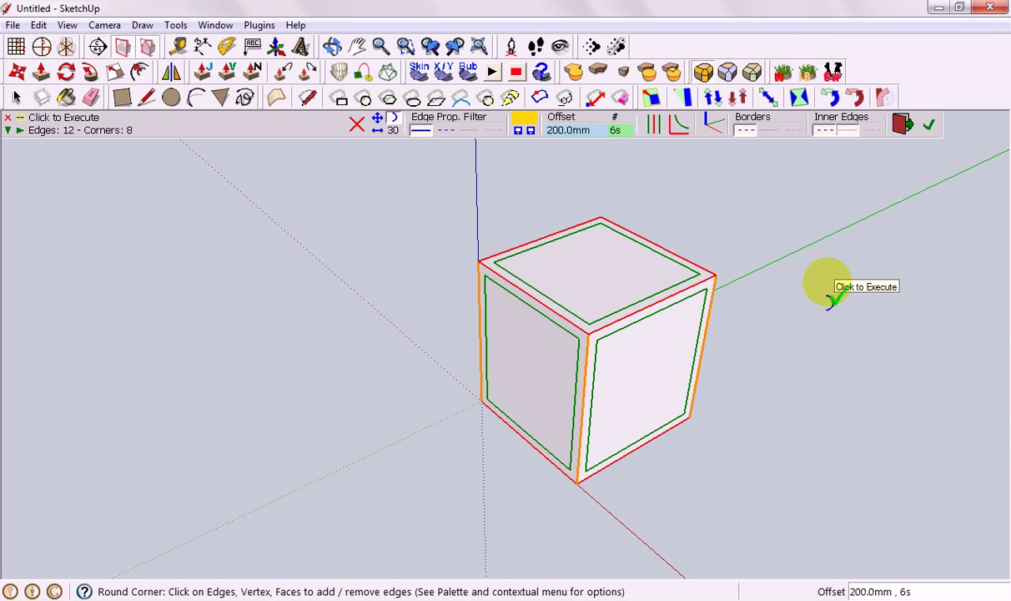
click(580, 136)
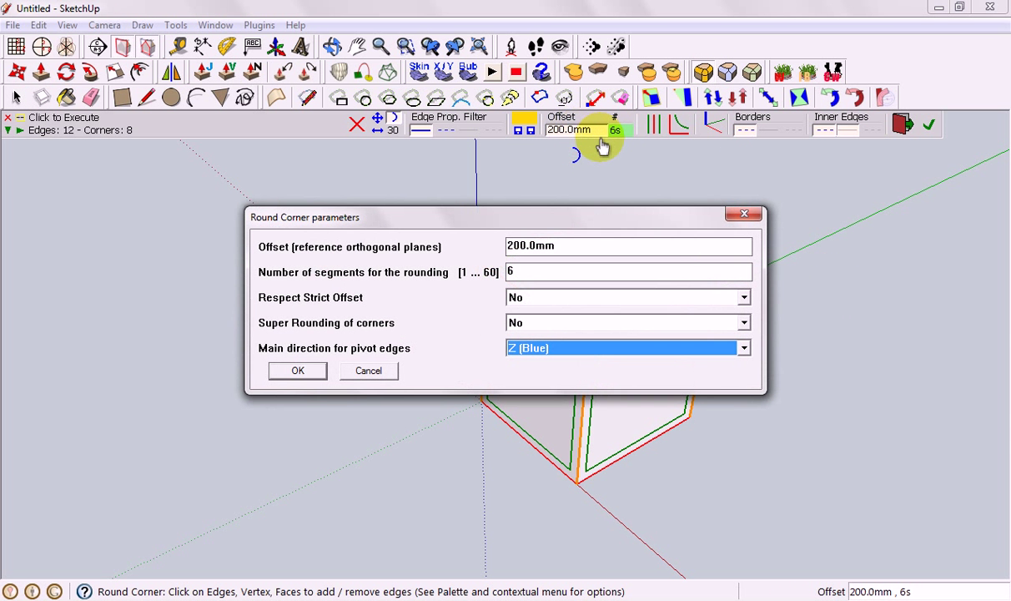
drag(575, 246, 450, 247)
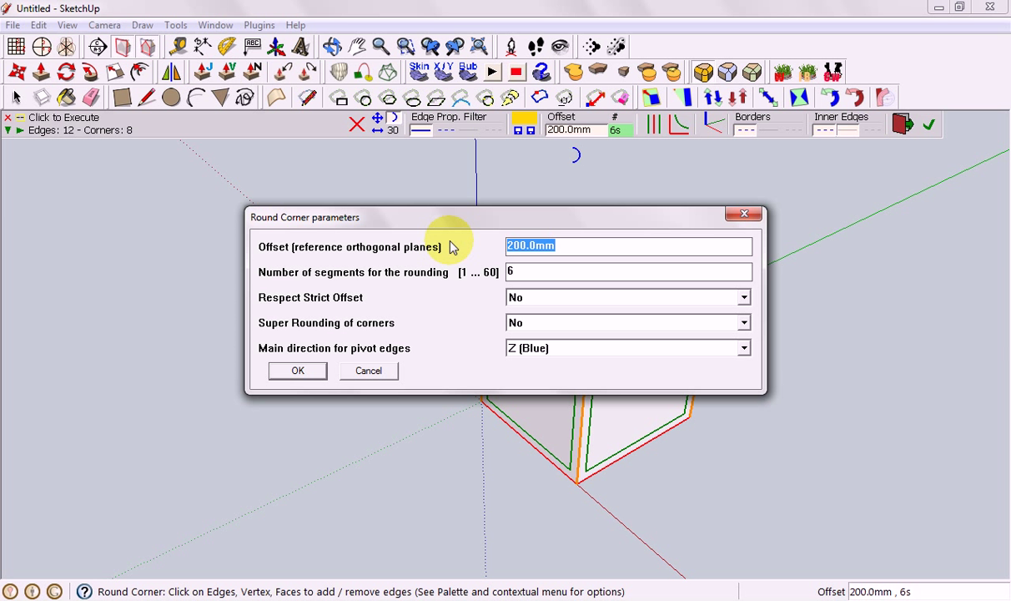
key(Return)
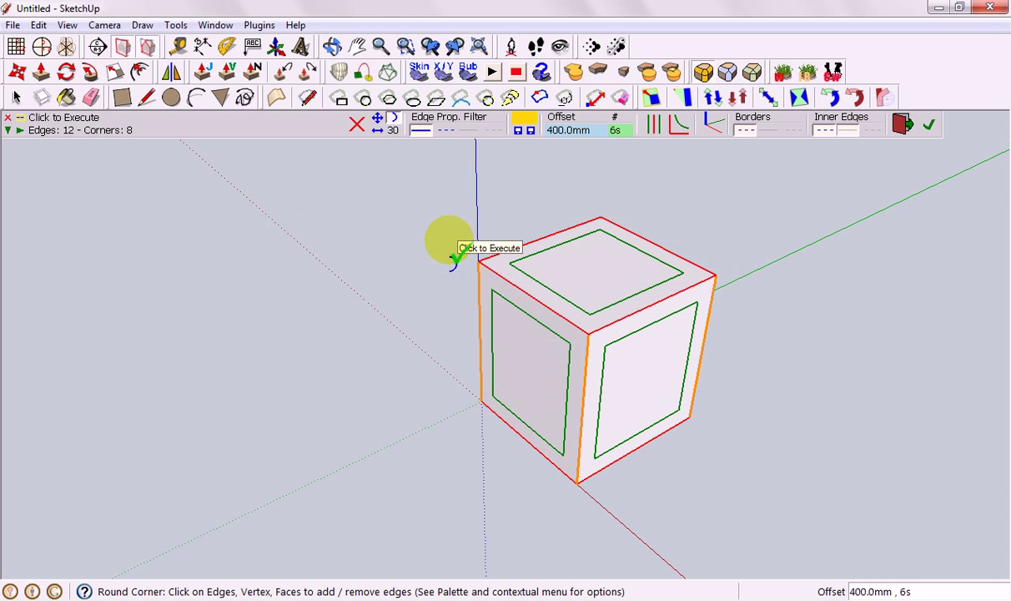
click(926, 124)
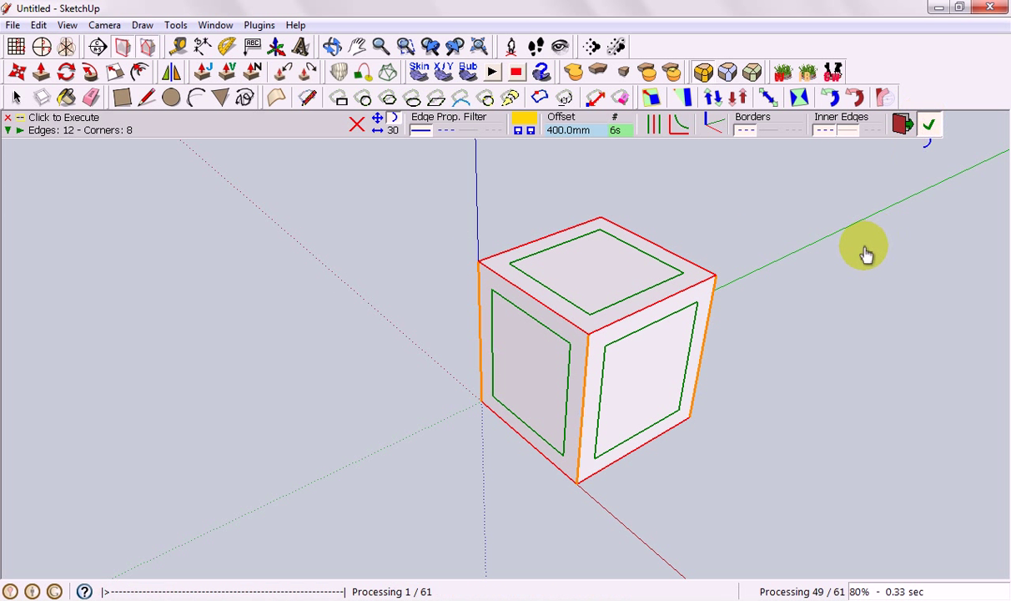
middle_drag(853, 260, 688, 271)
key(ctrl+z)
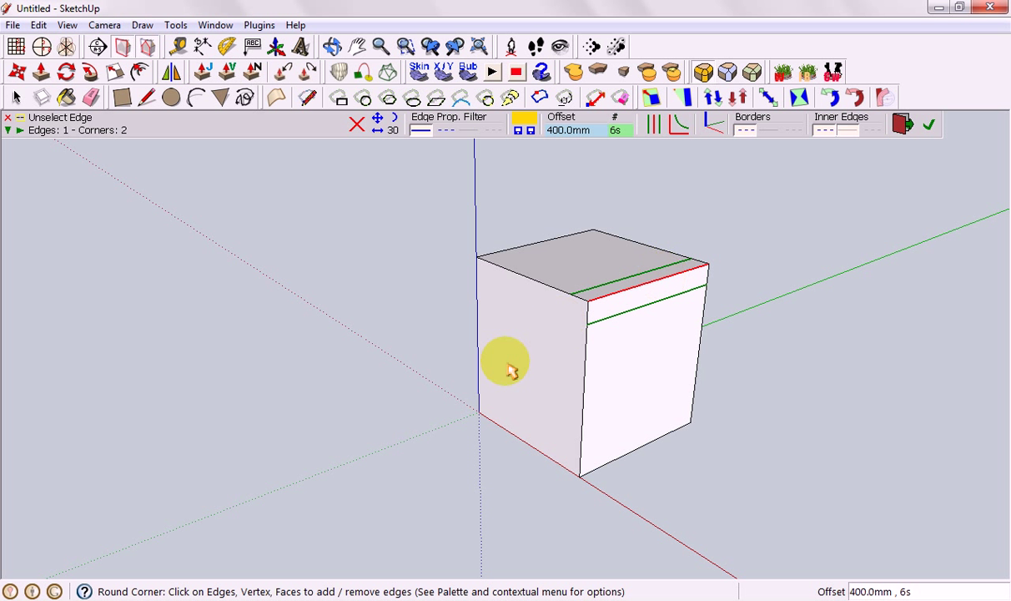
Round two of the cube's edges into 400.0mm curves with Round Corner, leaving the other edges sharp
middle_drag(541, 388, 899, 158)
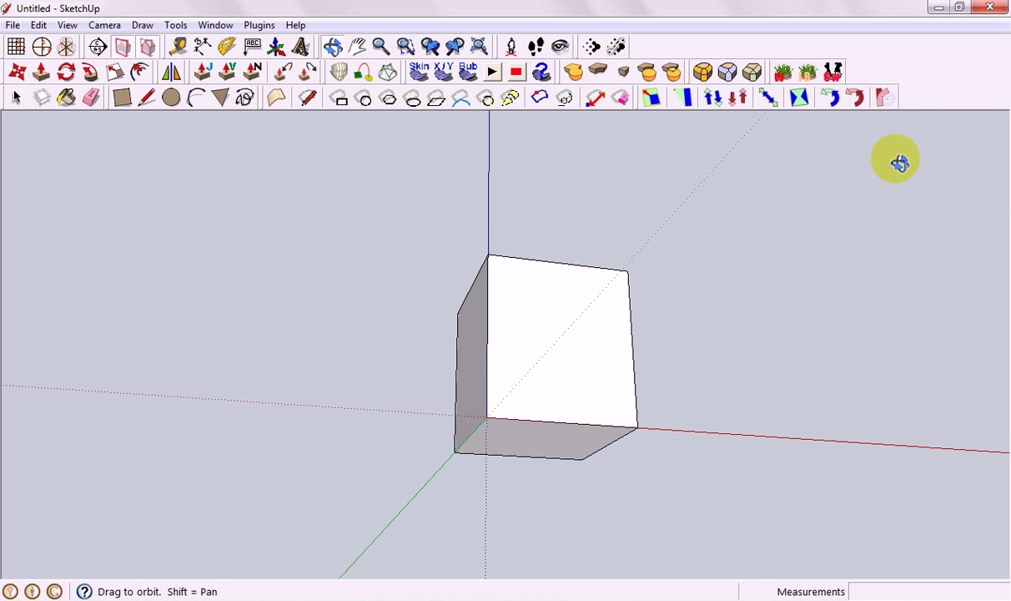
click(481, 435)
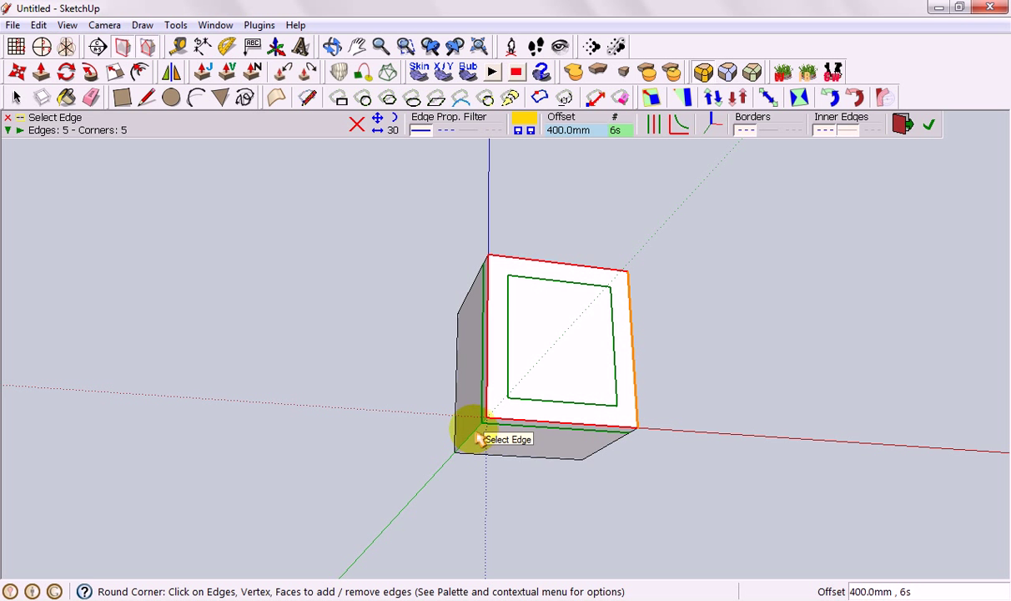
click(540, 361)
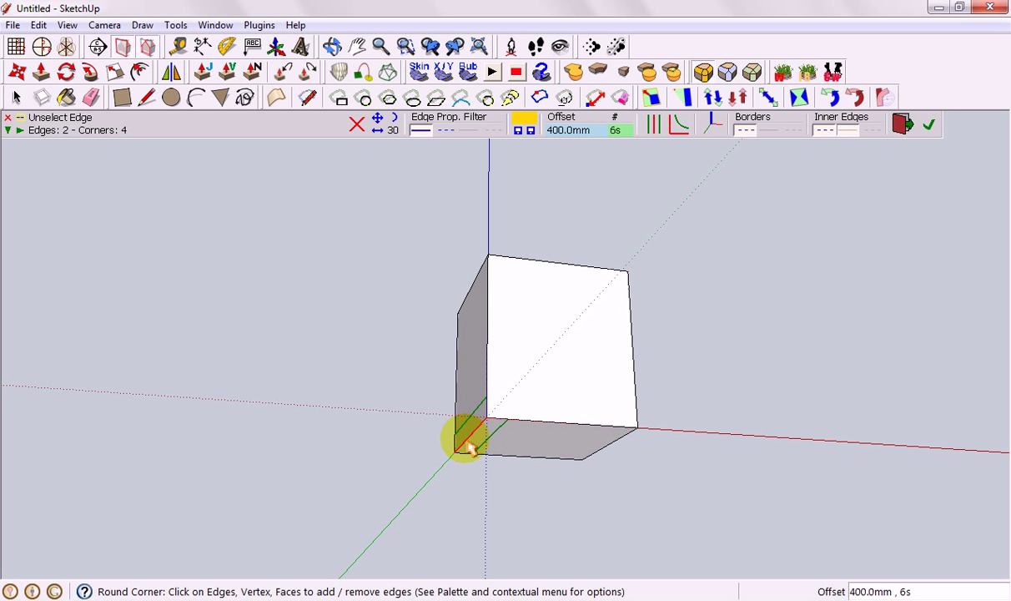
middle_drag(682, 357, 555, 374)
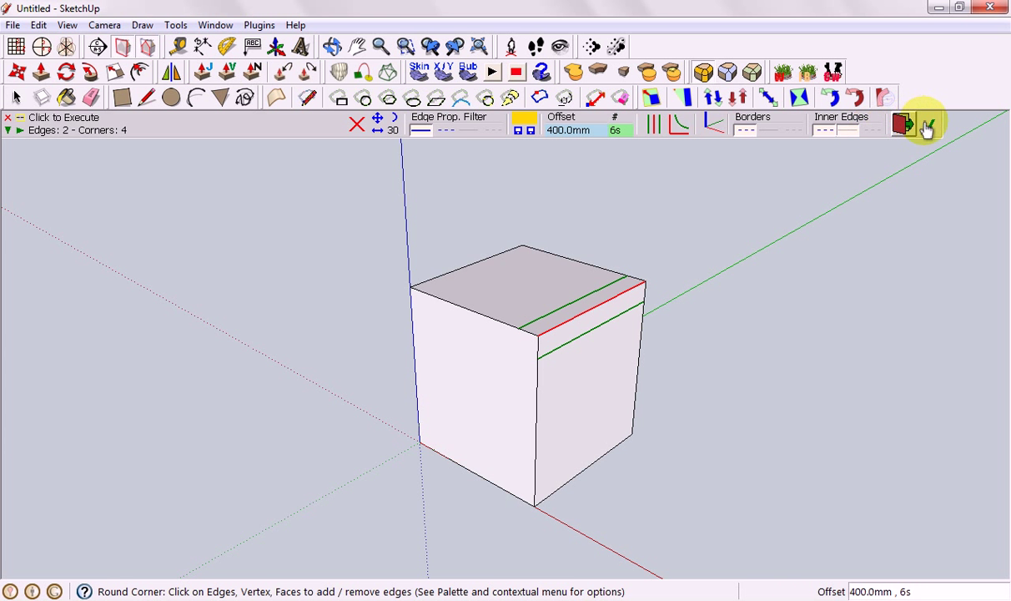
click(927, 125)
middle_drag(762, 334, 705, 373)
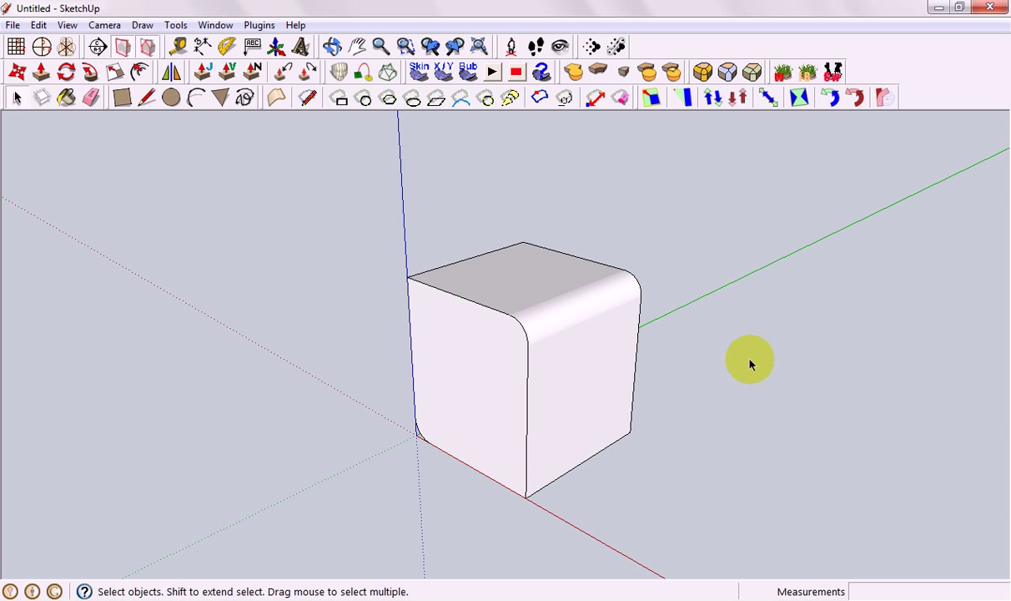
Select the cube's top face together with its rounded curved side
mouse_move(700, 287)
middle_down()
mouse_move(701, 323)
mouse_move(700, 274)
middle_up()
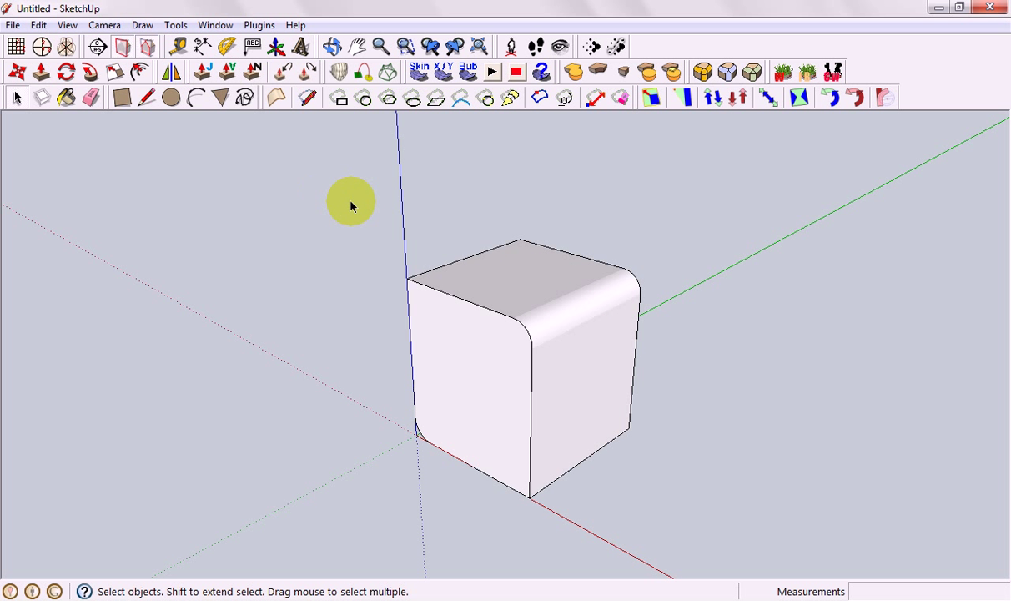
click(41, 72)
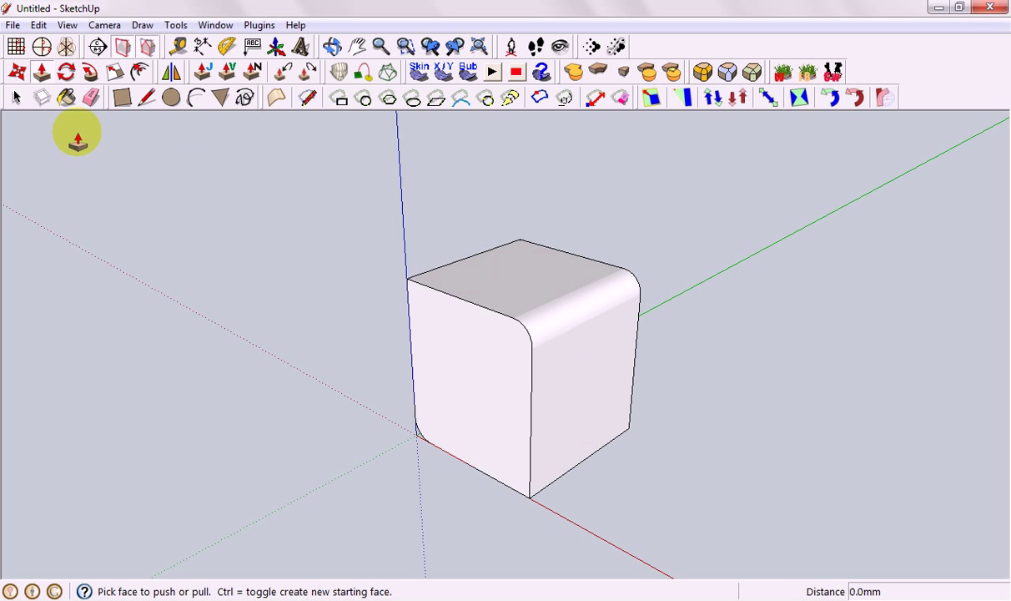
click(20, 100)
click(516, 286)
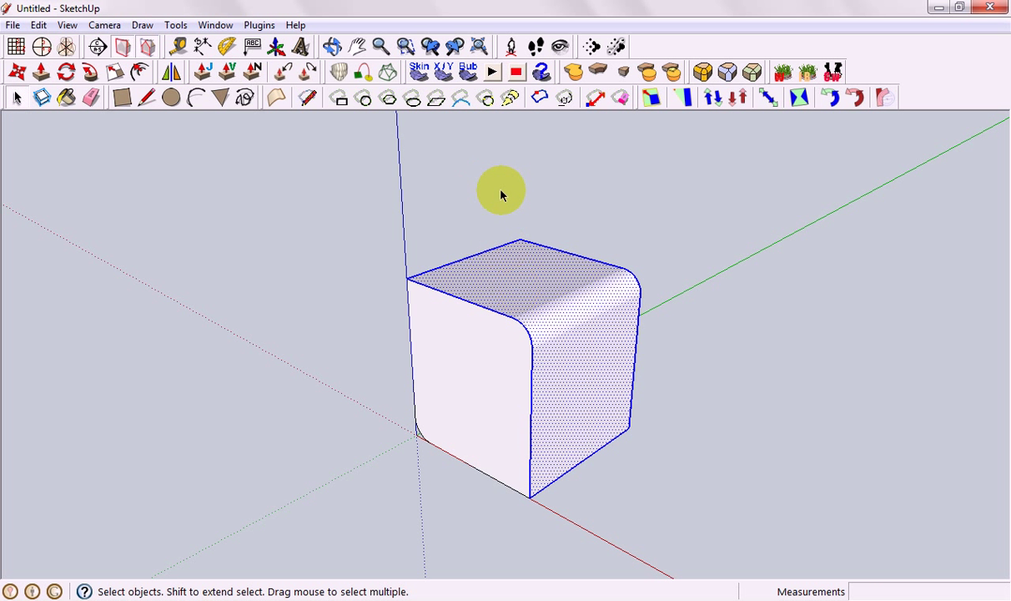
click(500, 190)
click(513, 277)
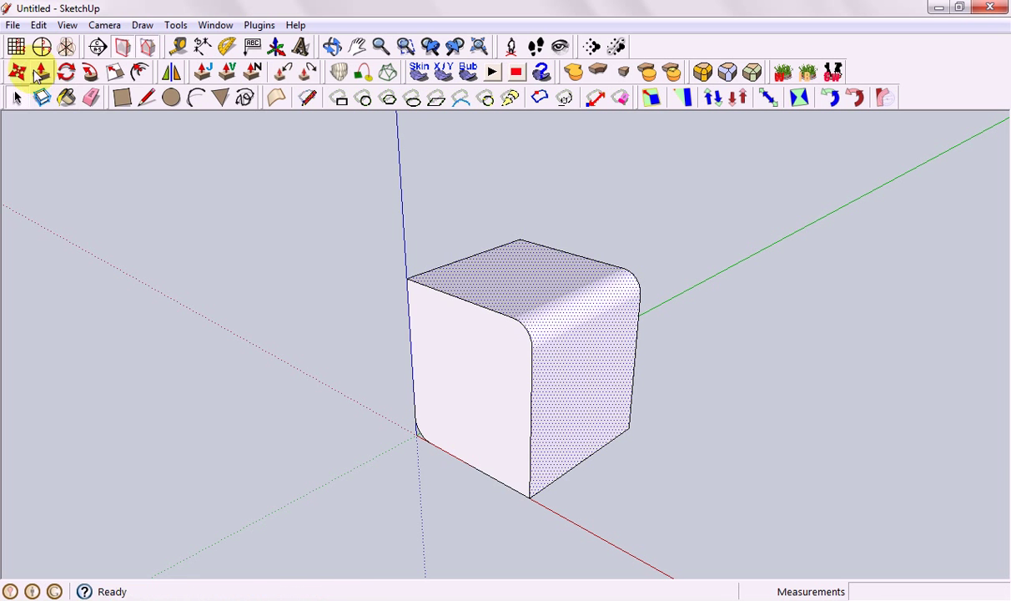
click(41, 72)
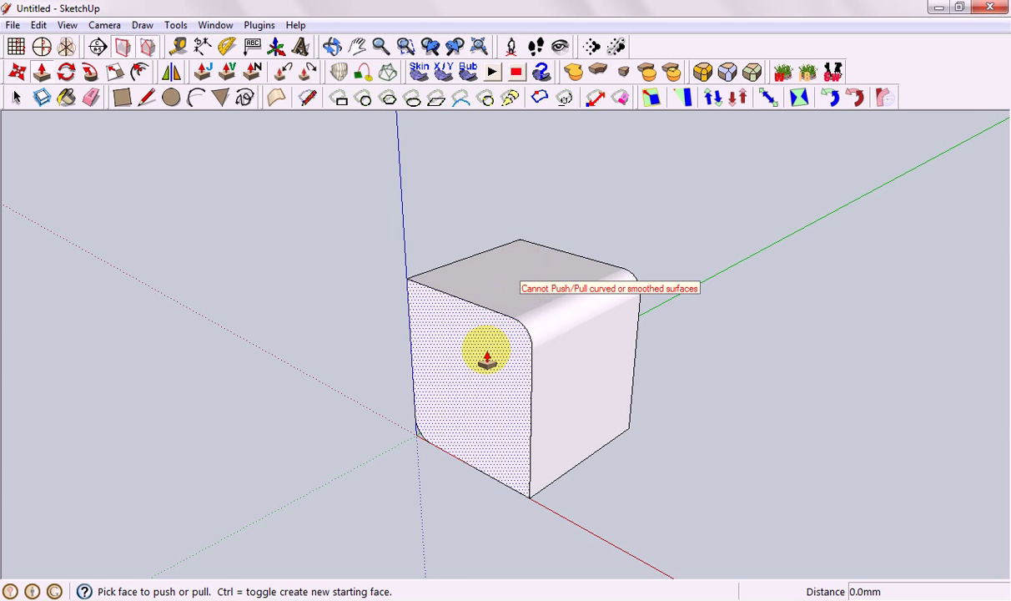
drag(483, 349, 504, 369)
click(16, 98)
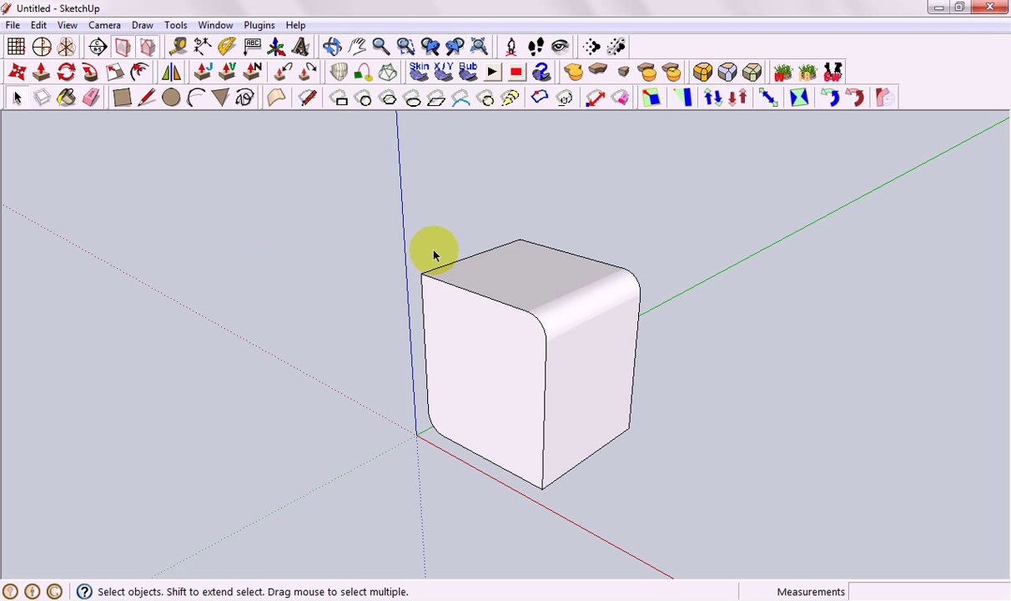
click(525, 268)
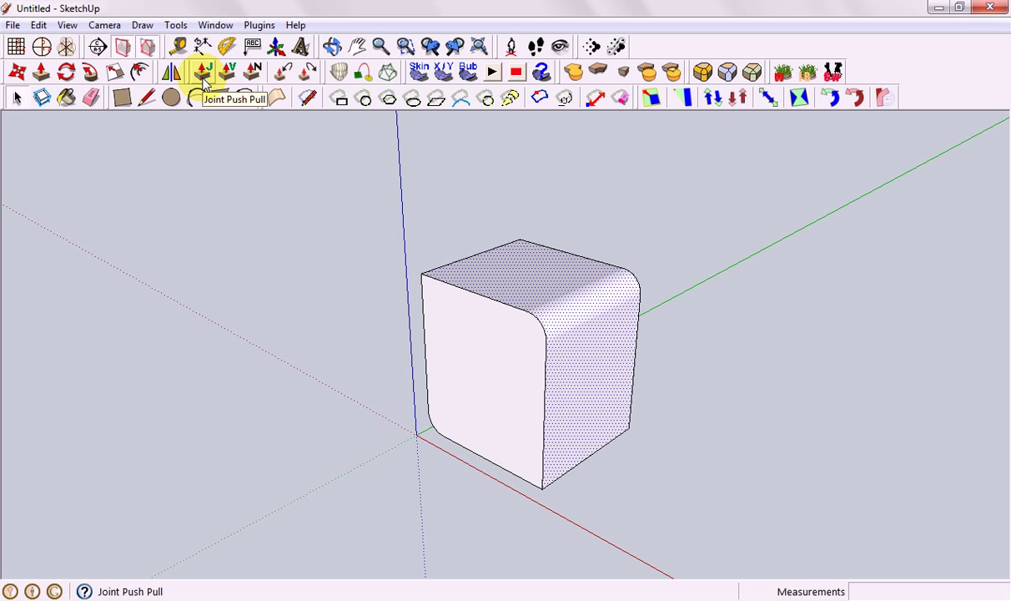
Thicken the selected faces with Joint Push Pull, raising the top about 1480mm
click(176, 27)
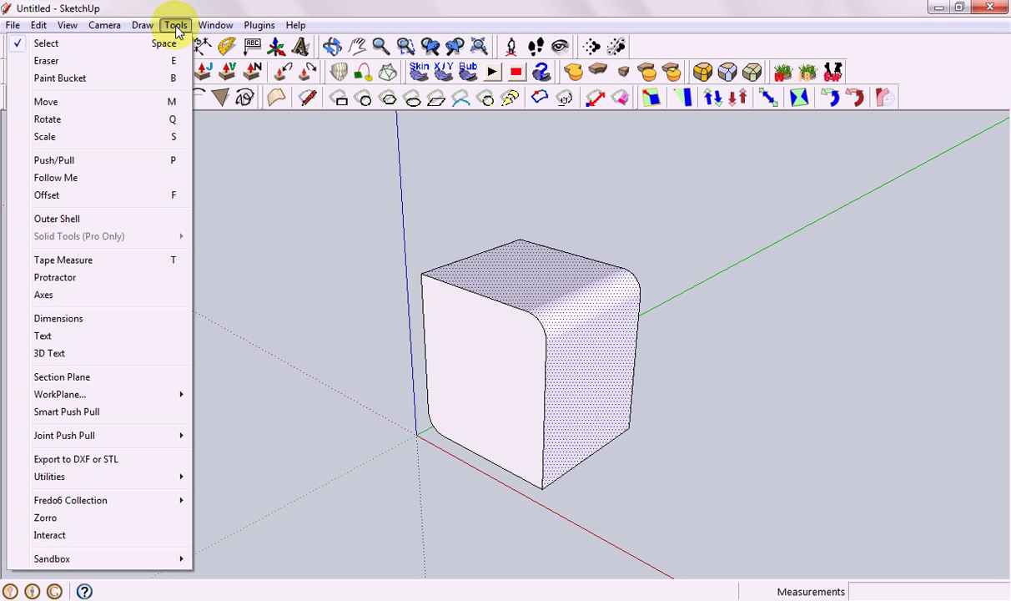
mouse_move(114, 440)
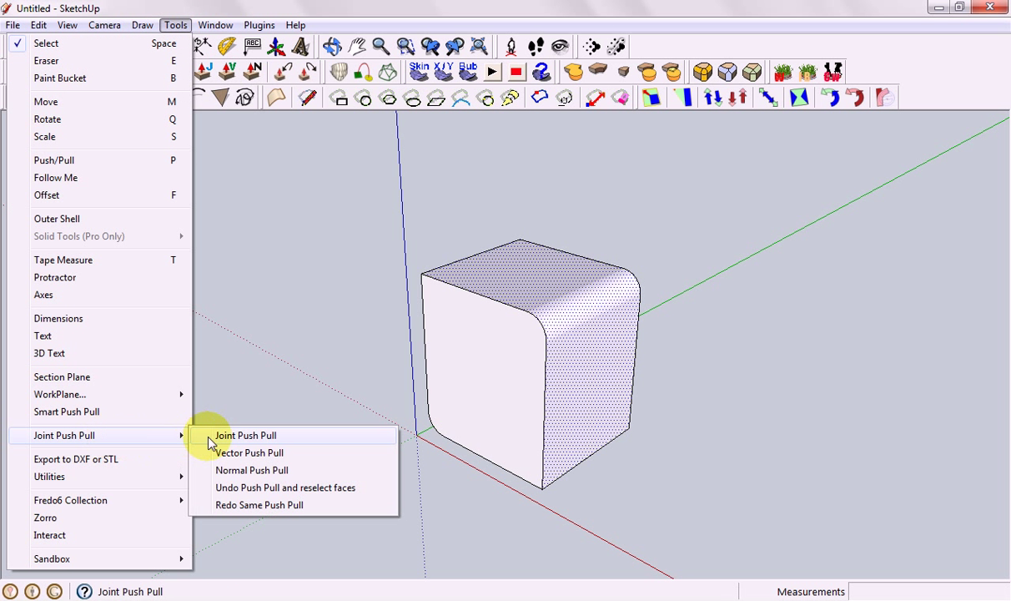
click(242, 435)
drag(528, 283, 601, 202)
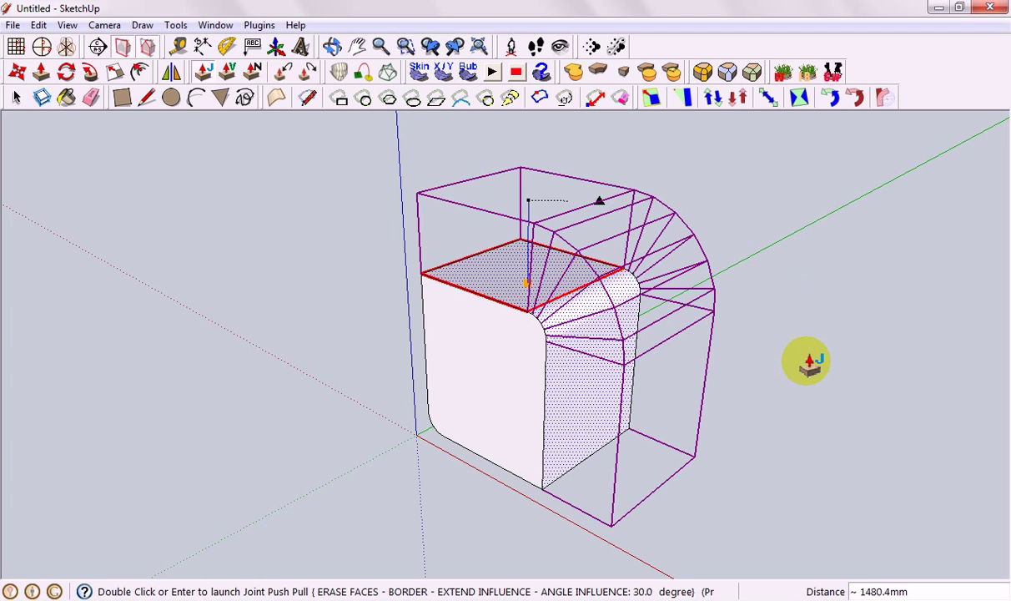
double_click(806, 360)
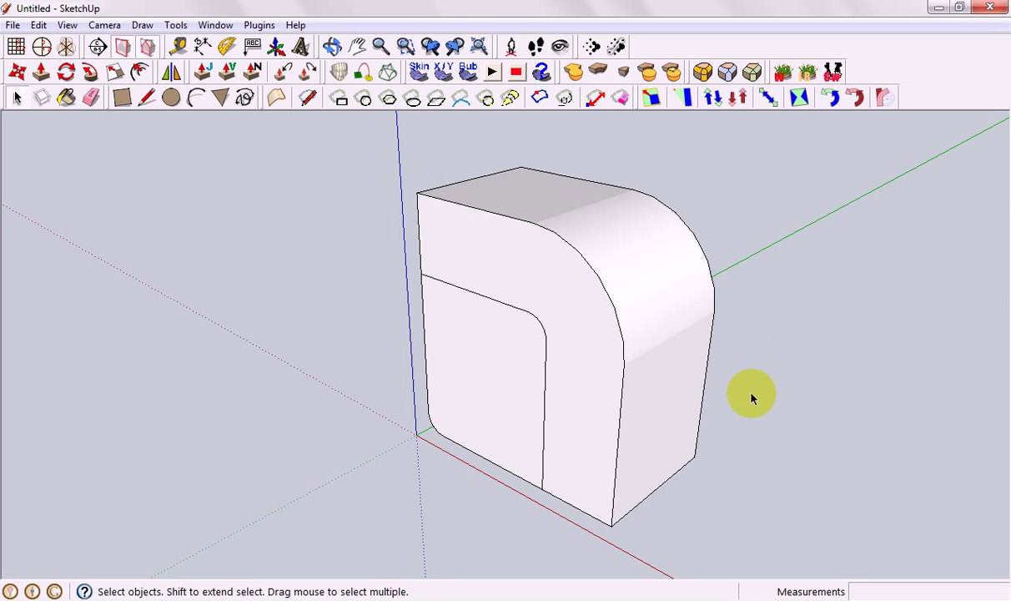
Inspect the thickened rounded block from several sides, then bring up the View menu
mouse_move(752, 397)
middle_down()
mouse_move(774, 180)
mouse_move(704, 454)
mouse_move(81, 314)
mouse_move(61, 277)
mouse_move(745, 351)
mouse_move(787, 415)
mouse_move(778, 438)
mouse_move(738, 401)
middle_up()
middle_drag(786, 360, 763, 406)
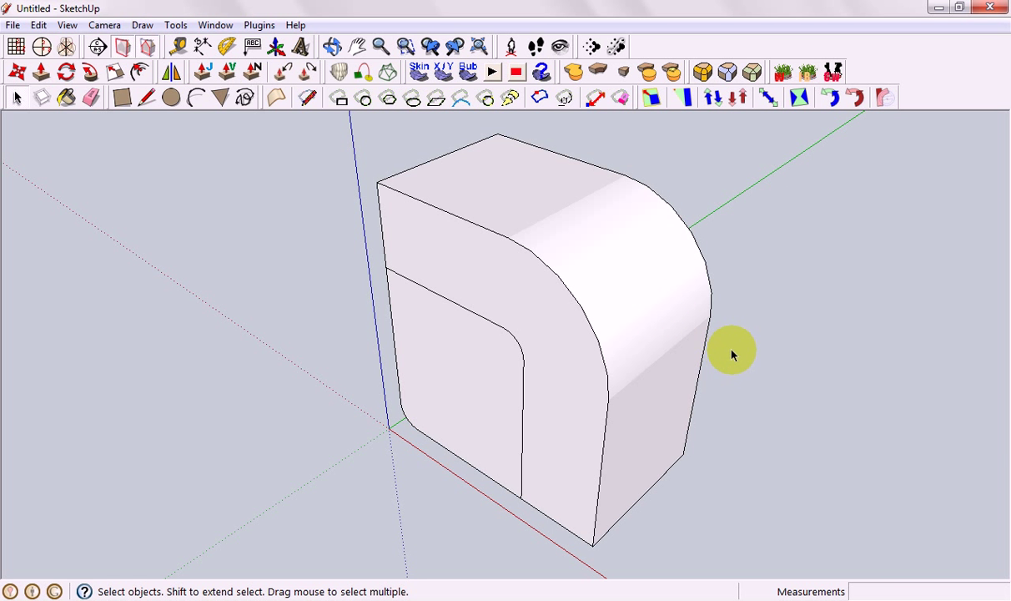
middle_drag(755, 353, 474, 372)
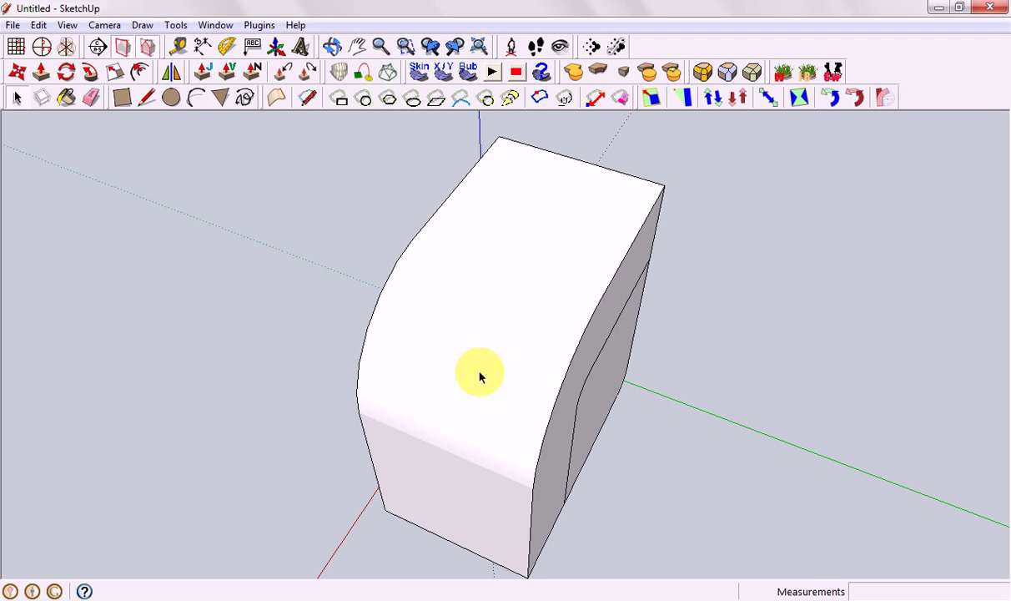
click(446, 302)
click(771, 366)
middle_drag(772, 365, 621, 259)
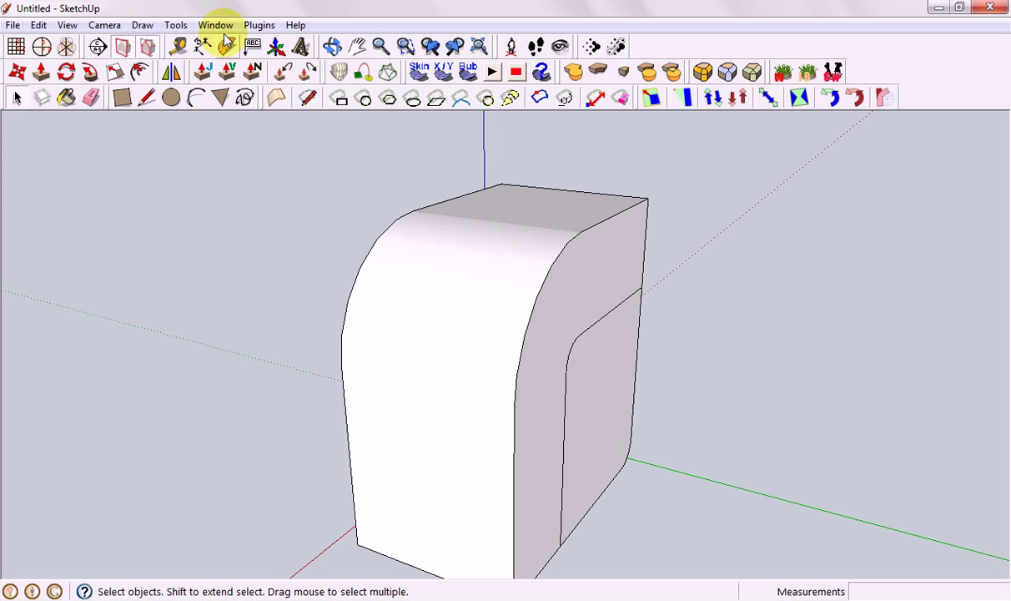
click(474, 221)
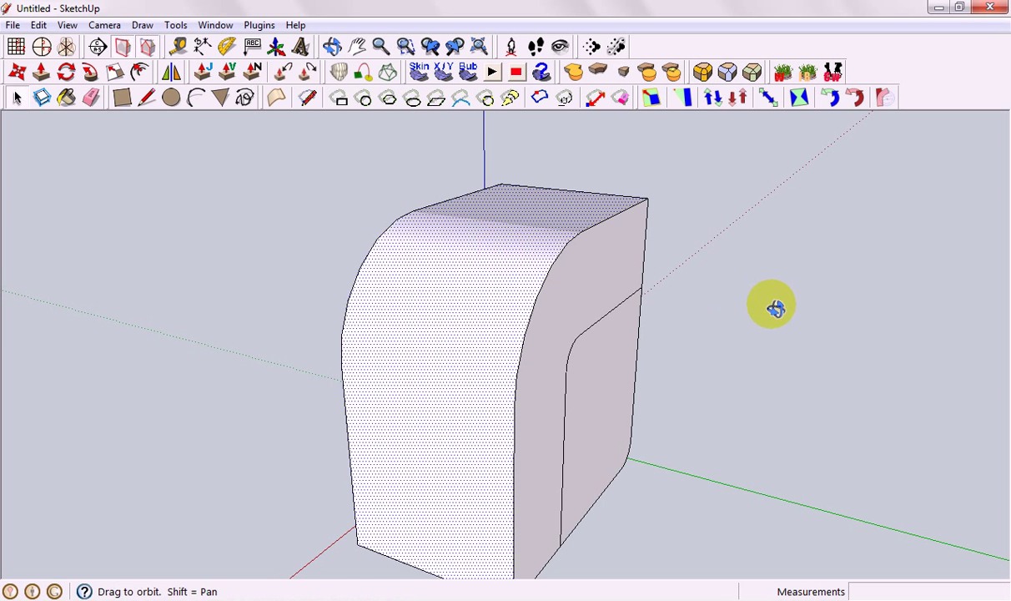
middle_drag(771, 304, 754, 349)
click(755, 348)
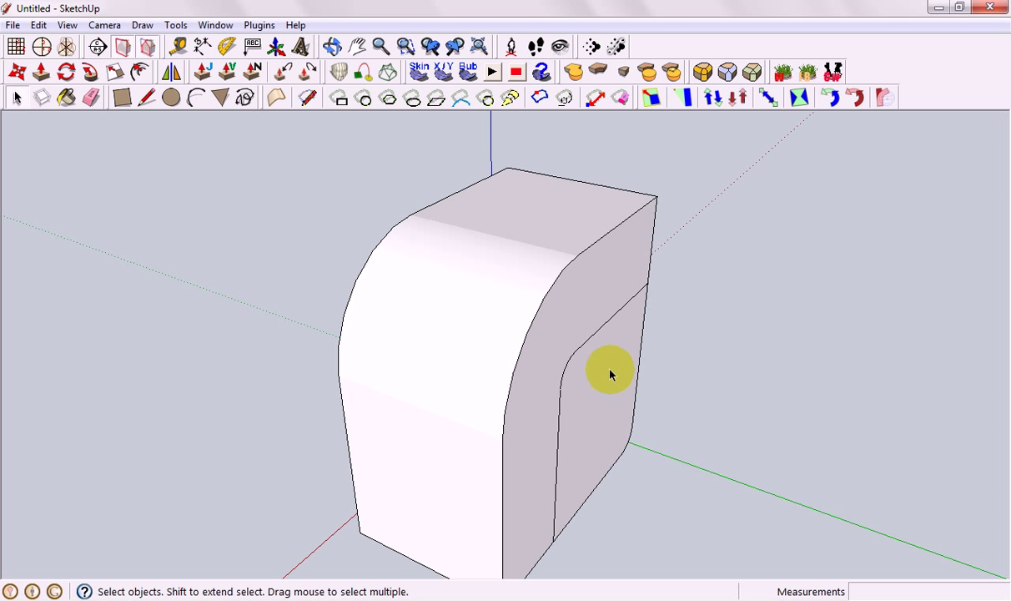
click(67, 25)
Draw a circle on the block's top face with the surface circle tool
mouse_move(106, 44)
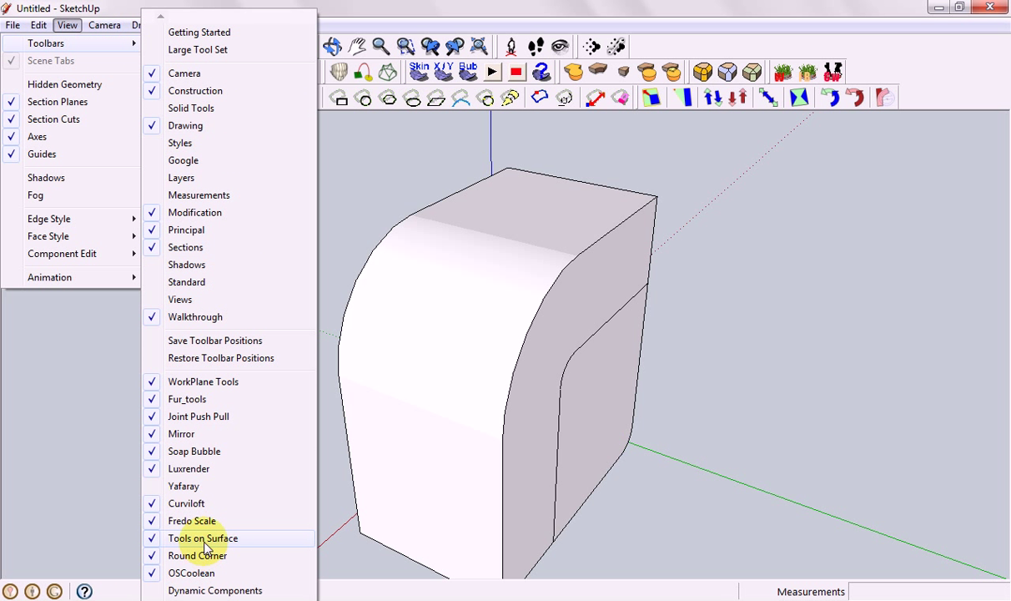
click(417, 6)
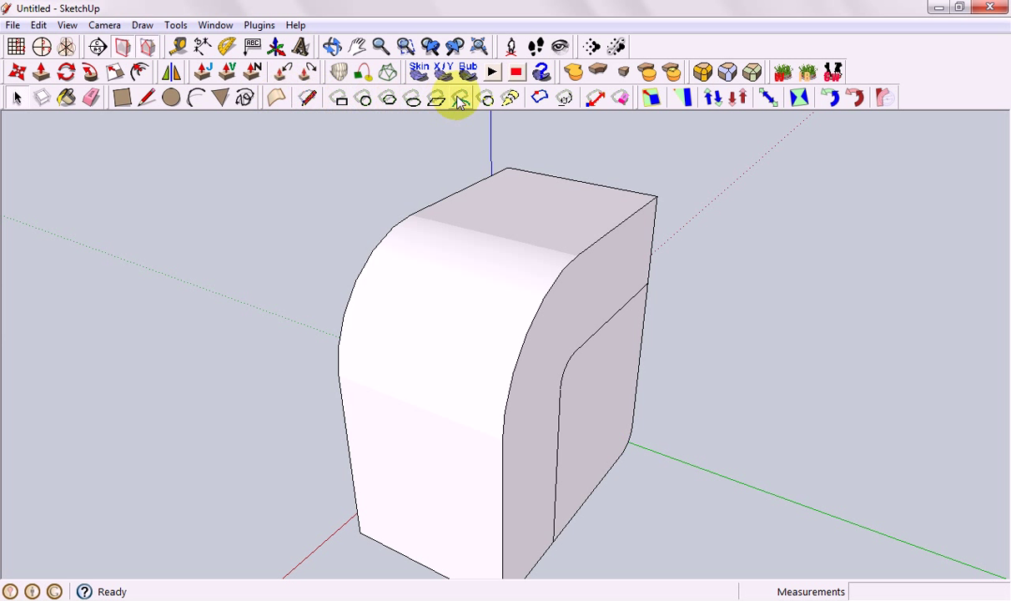
click(281, 96)
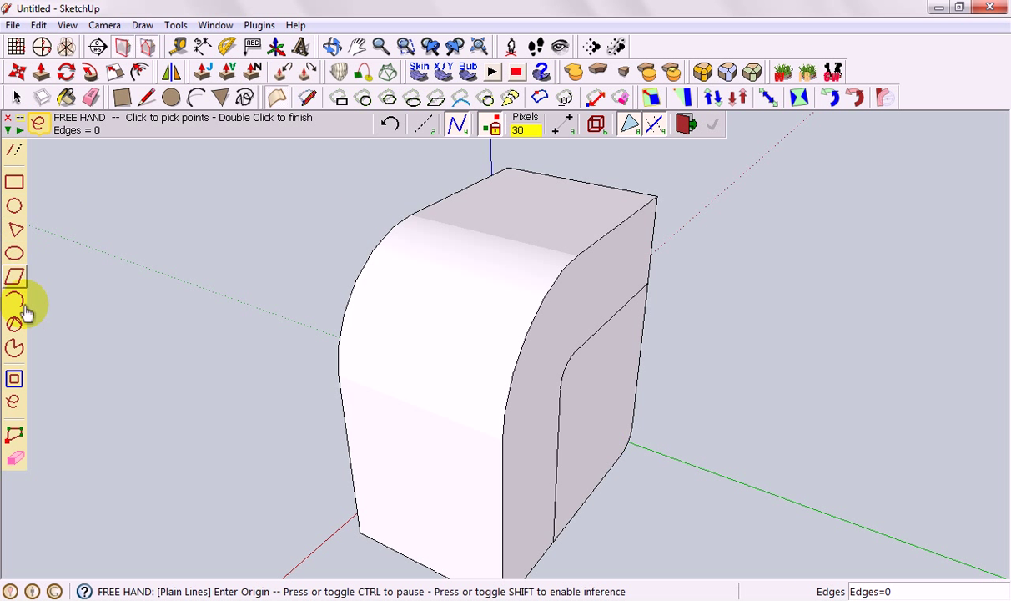
click(15, 208)
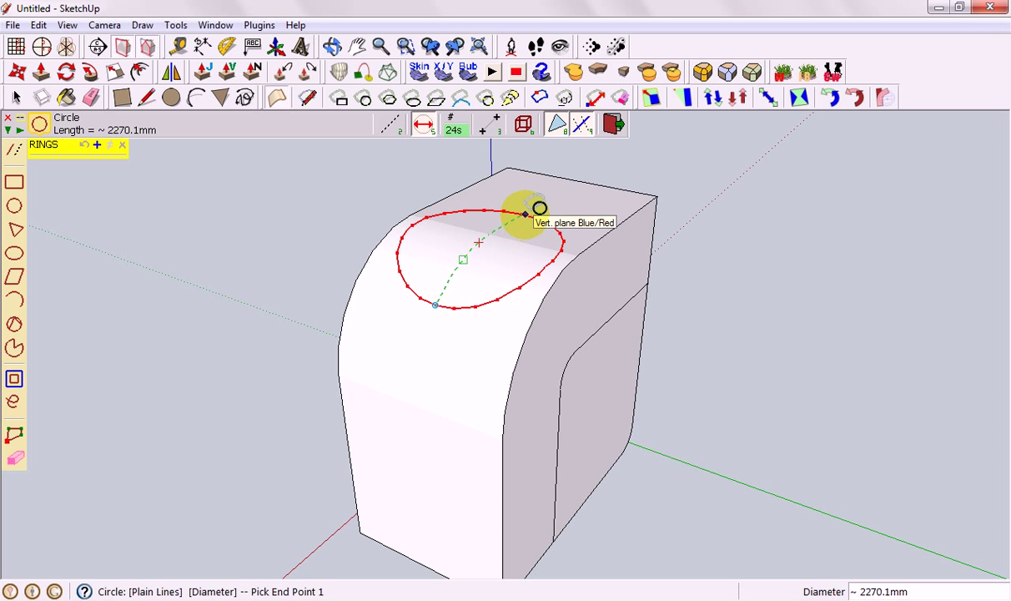
click(539, 207)
middle_drag(599, 282, 397, 300)
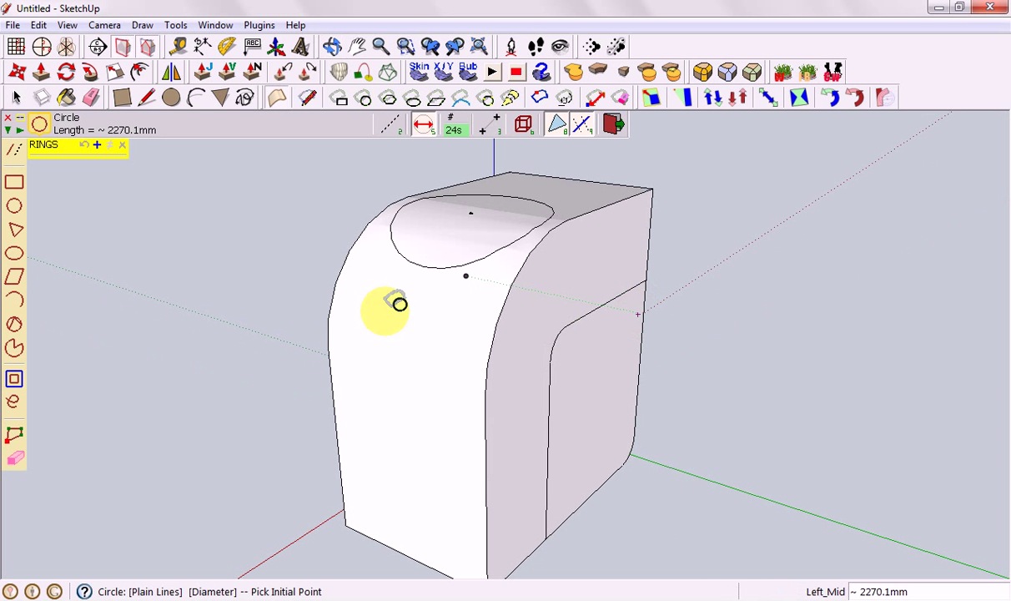
Sketch an open, angular freehand outline on the block's curved front and finish it
click(14, 400)
drag(427, 315, 377, 339)
click(368, 358)
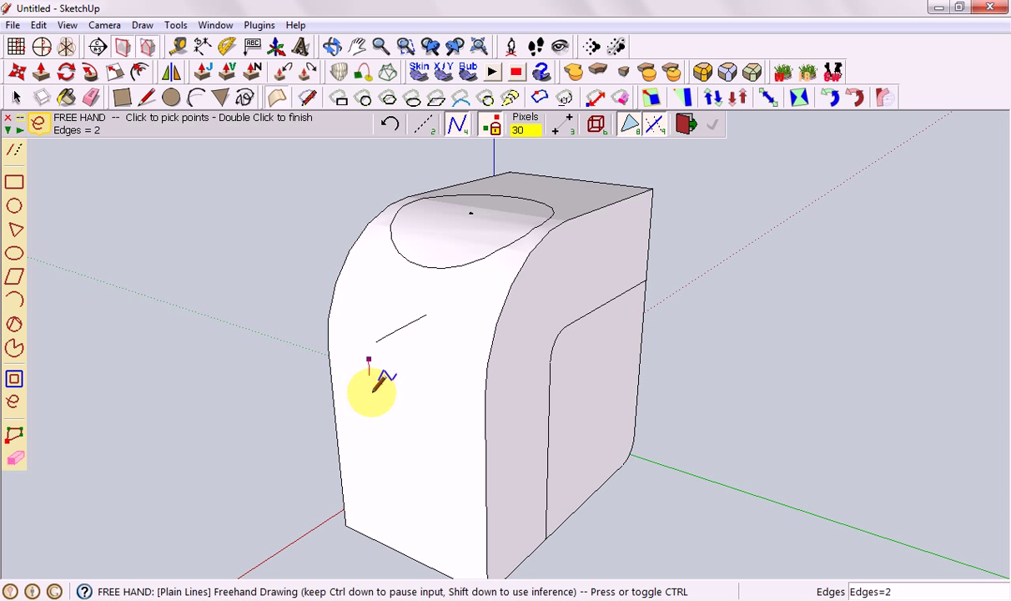
click(442, 406)
click(412, 368)
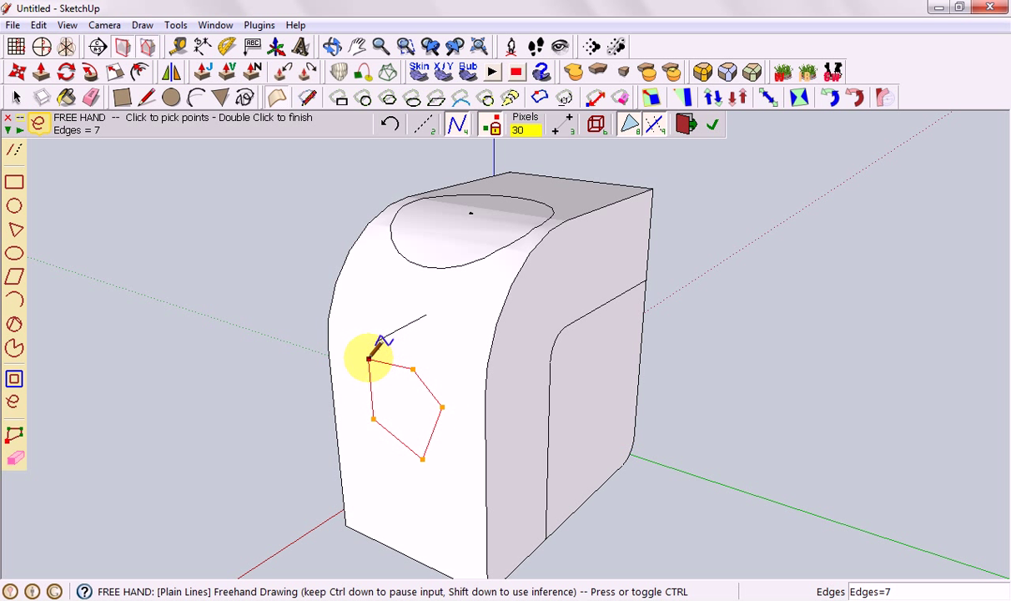
mouse_move(368, 359)
mouse_down()
mouse_move(447, 288)
mouse_move(552, 246)
mouse_move(597, 208)
mouse_move(262, 234)
mouse_move(198, 297)
mouse_move(223, 286)
mouse_move(33, 165)
mouse_move(555, 153)
mouse_move(541, 279)
mouse_move(668, 178)
mouse_up()
click(711, 124)
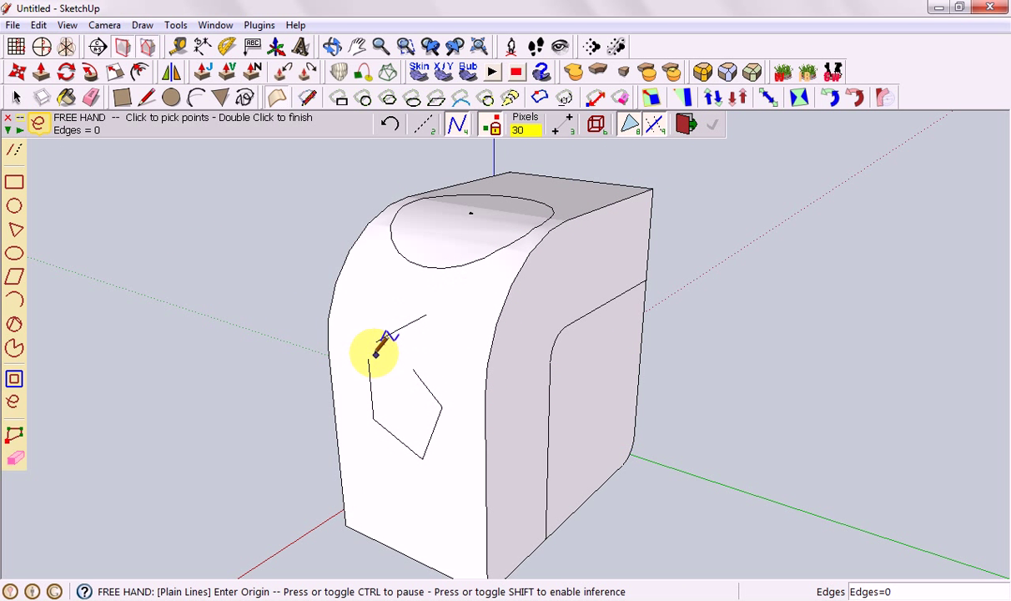
mouse_move(320, 249)
middle_down()
mouse_move(350, 339)
mouse_move(470, 214)
middle_up()
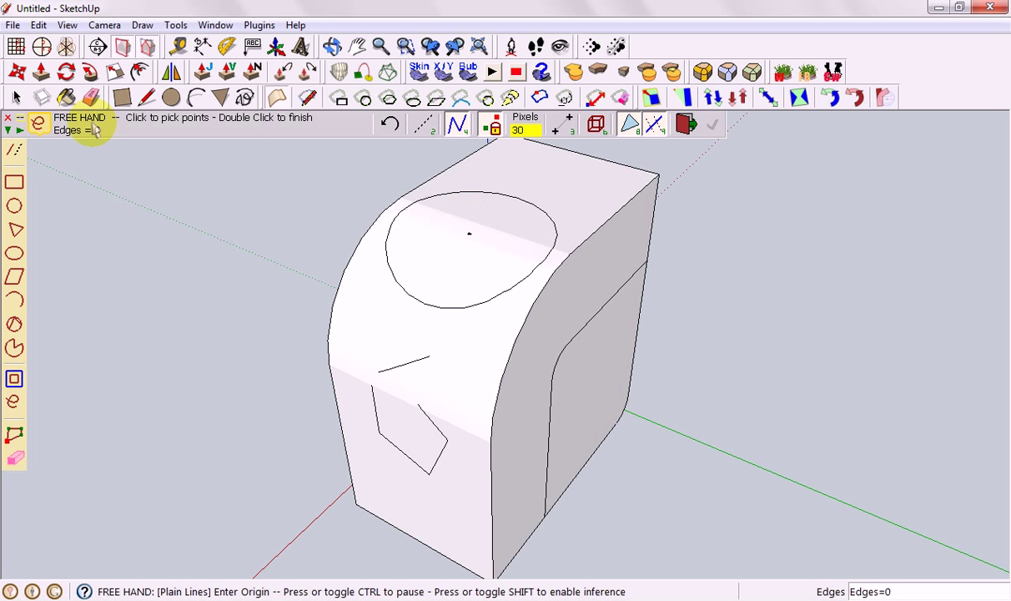
Paint the top circle with Water_Pool and the top and front faces with Water_Stream_Shallow
click(686, 124)
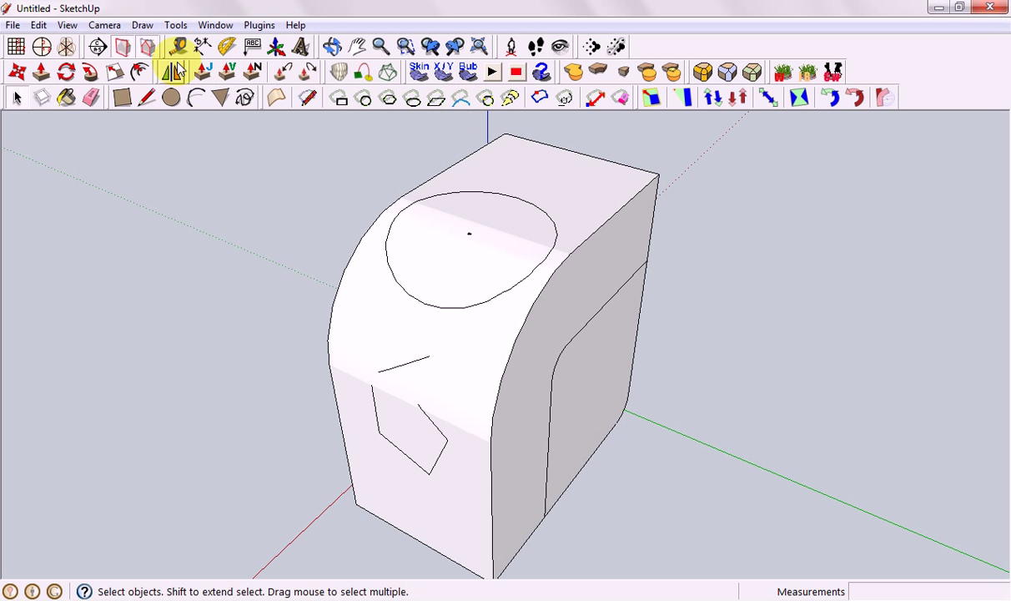
click(94, 97)
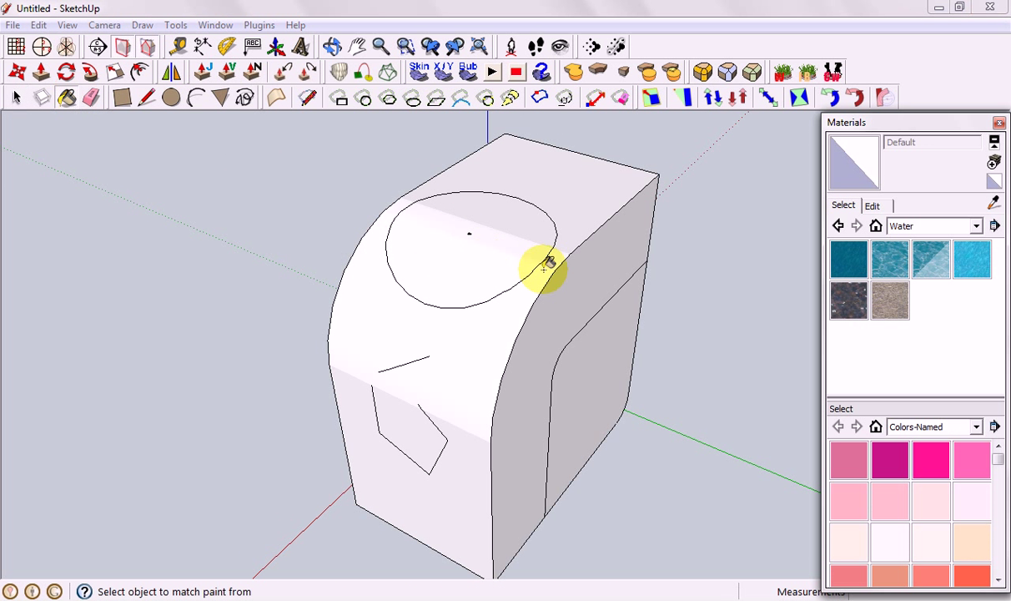
click(887, 258)
click(483, 232)
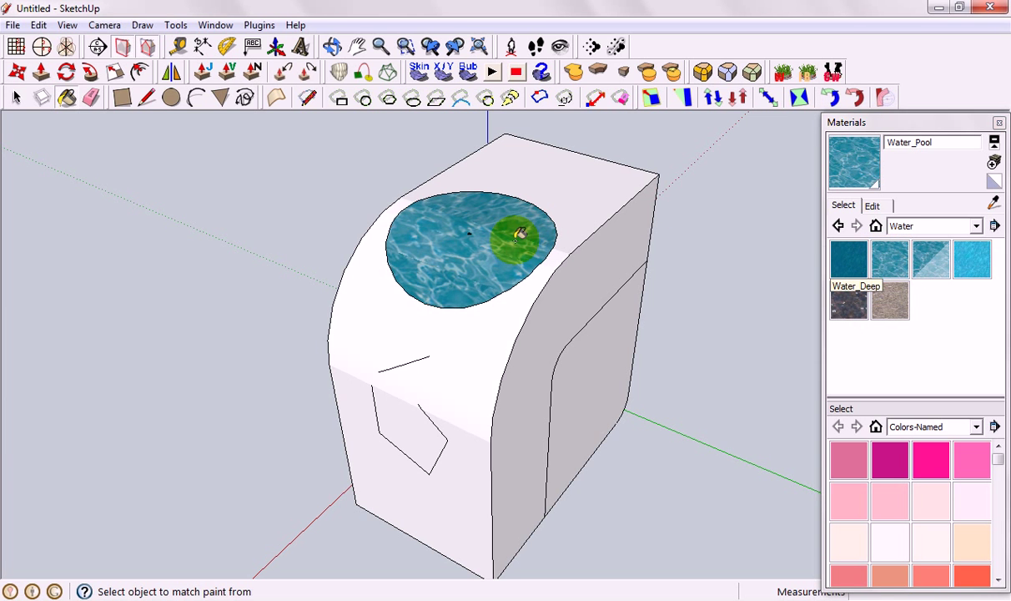
click(890, 300)
click(550, 177)
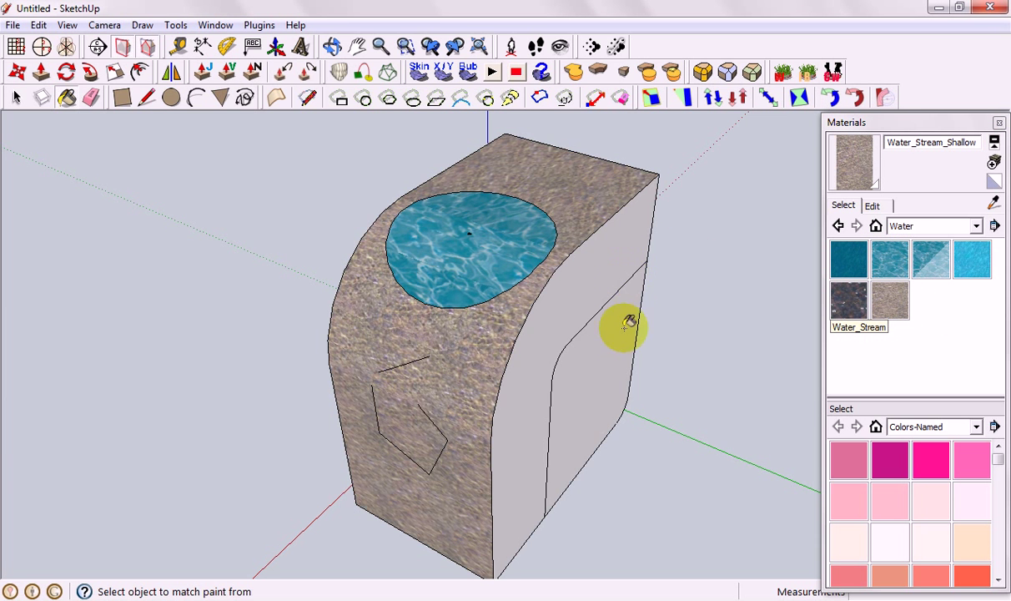
Paint the curved right face and inner side panel with dark Water_Stream
mouse_move(594, 382)
middle_down()
mouse_move(621, 302)
mouse_move(605, 420)
mouse_move(598, 428)
mouse_move(586, 397)
mouse_move(586, 428)
middle_up()
key(alt)
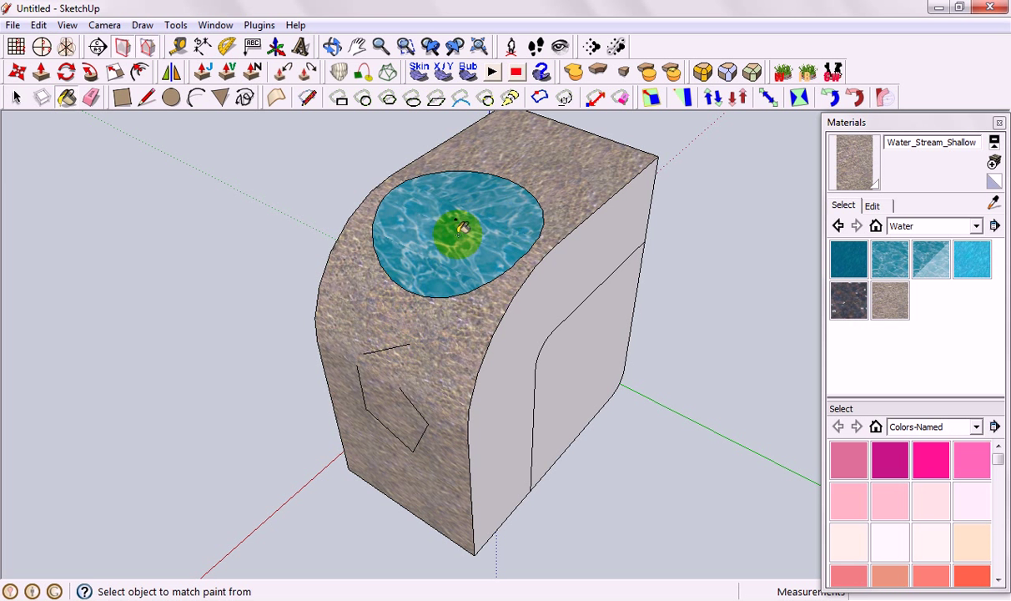
click(848, 300)
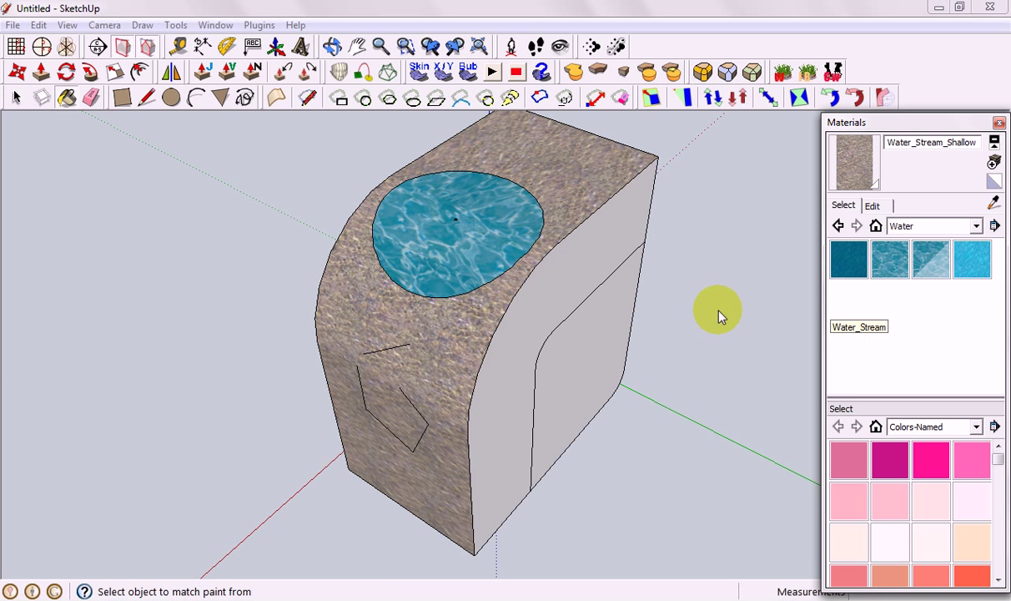
click(565, 296)
click(599, 357)
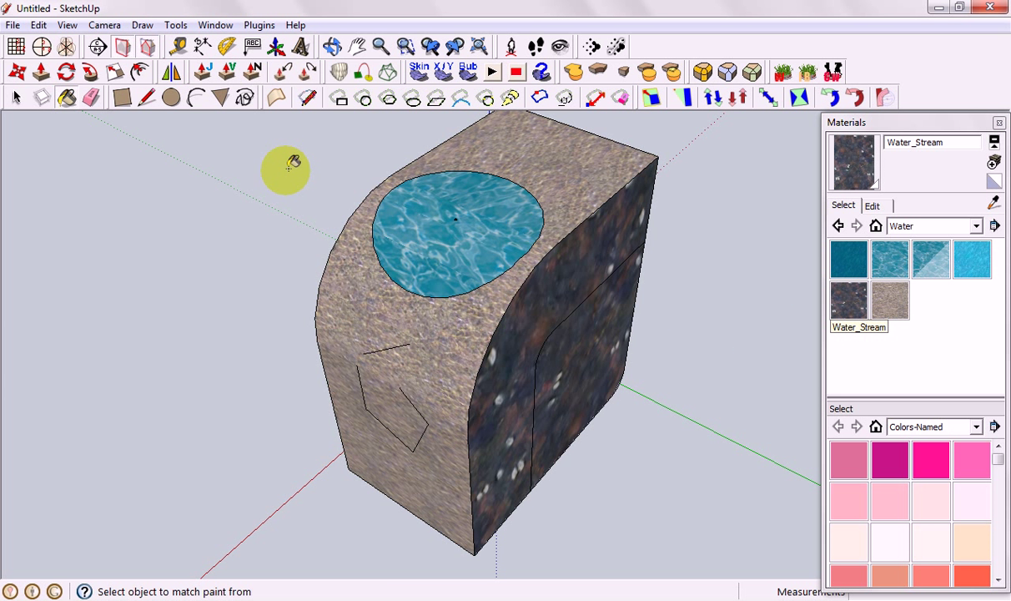
scroll(334, 276, up, 2)
scroll(400, 288, down, 4)
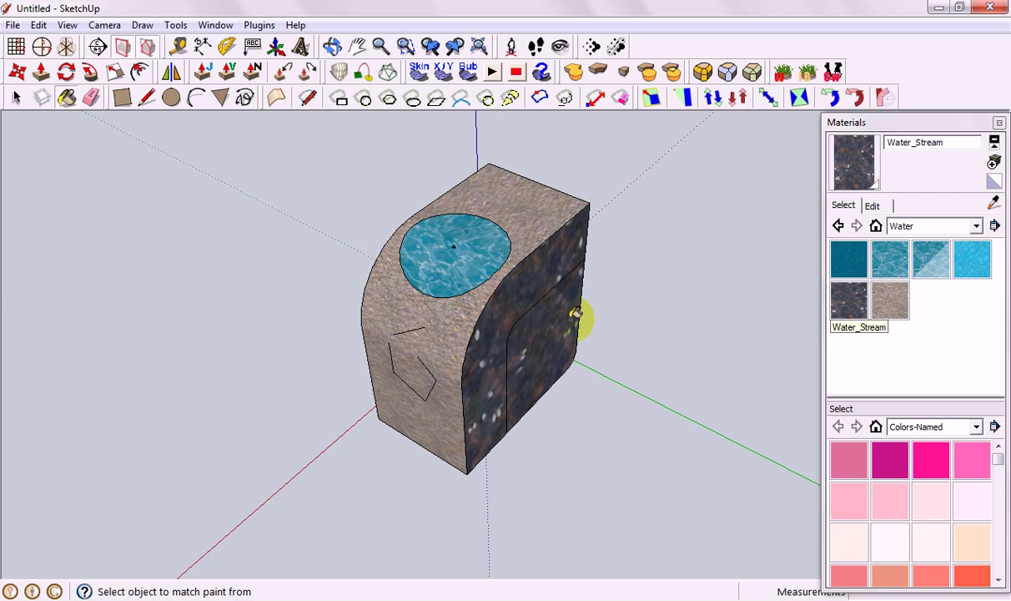
middle_drag(575, 316, 521, 357)
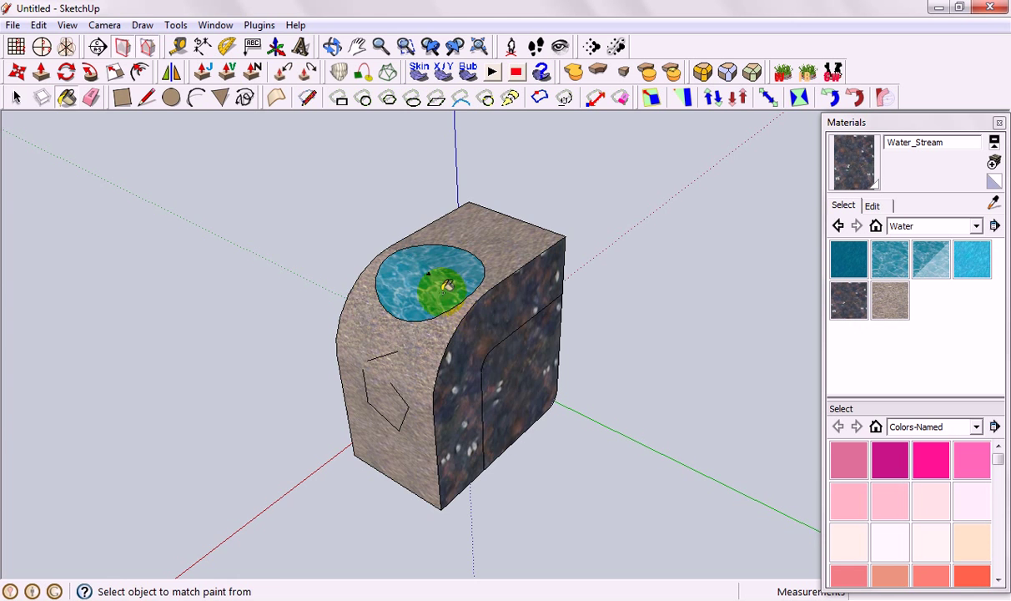
mouse_move(446, 286)
middle_down()
mouse_move(598, 271)
mouse_move(424, 266)
mouse_move(413, 250)
middle_up()
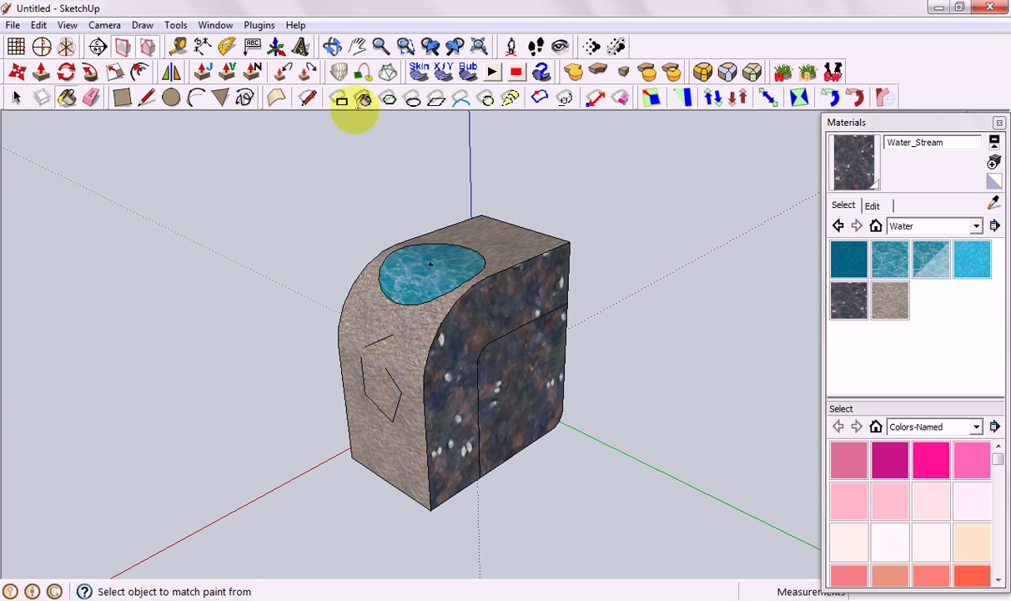
Place the name as 3D text on the block's dark side face
click(300, 46)
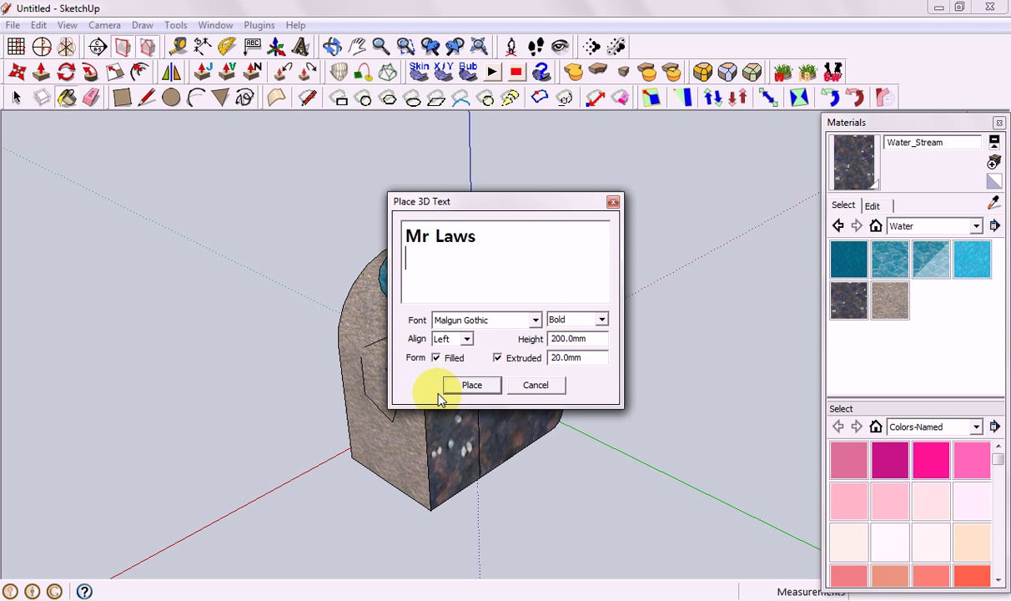
click(487, 392)
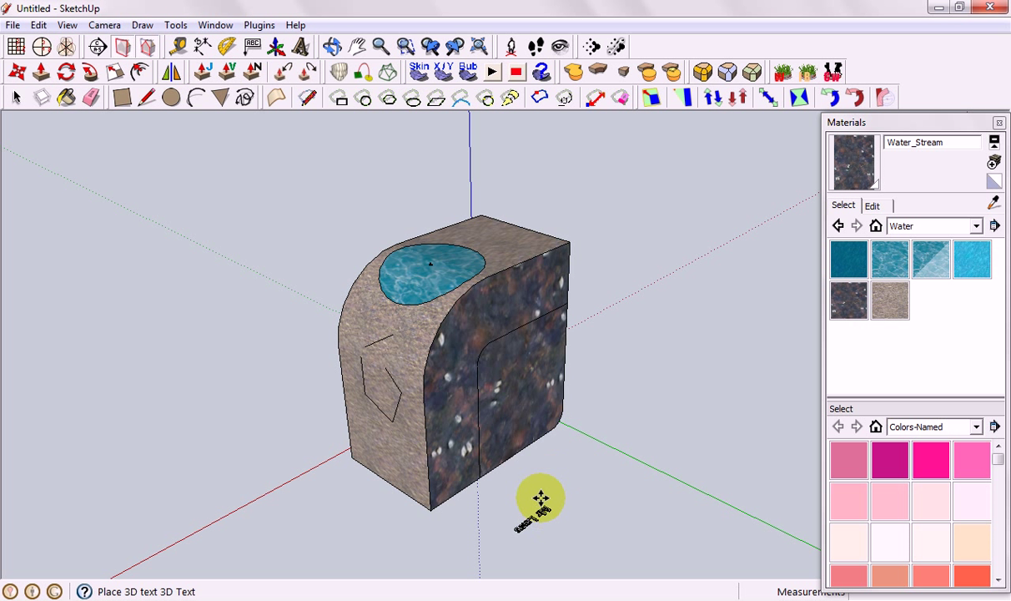
click(501, 315)
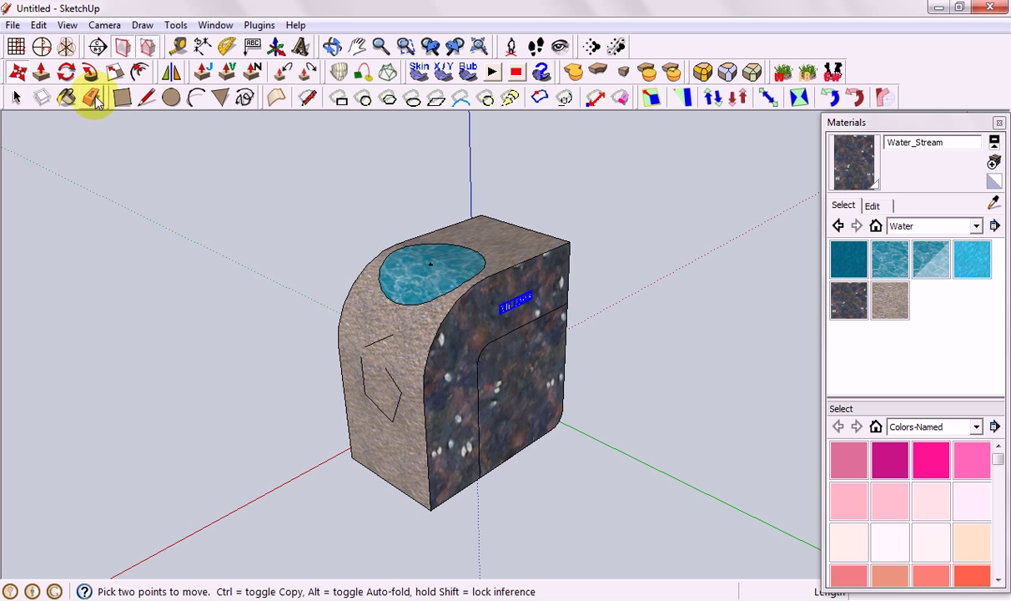
Scale the 3D text up across the upper part of the side face
click(116, 73)
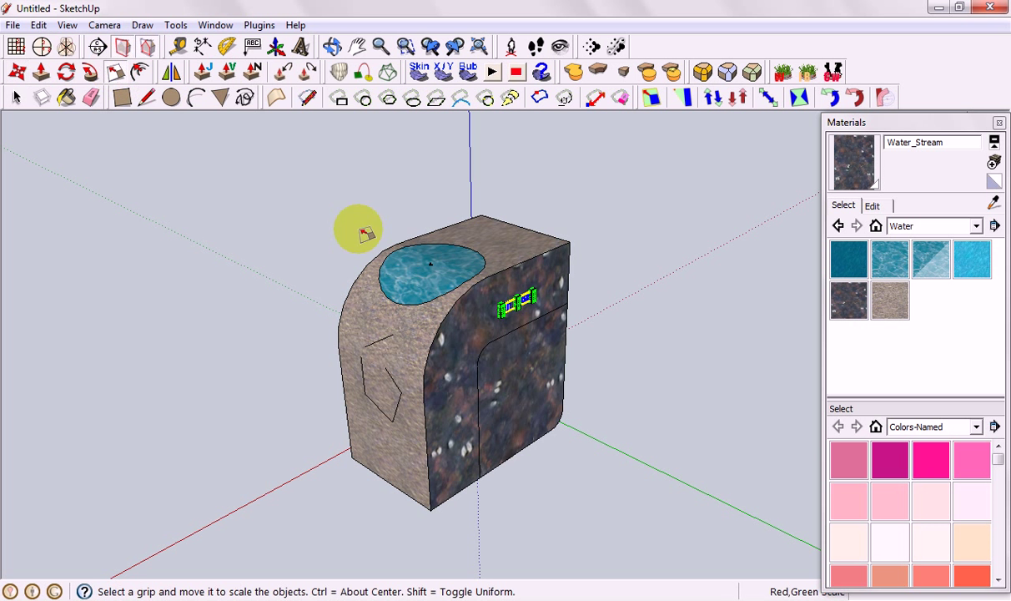
drag(498, 305, 411, 250)
click(13, 98)
click(255, 203)
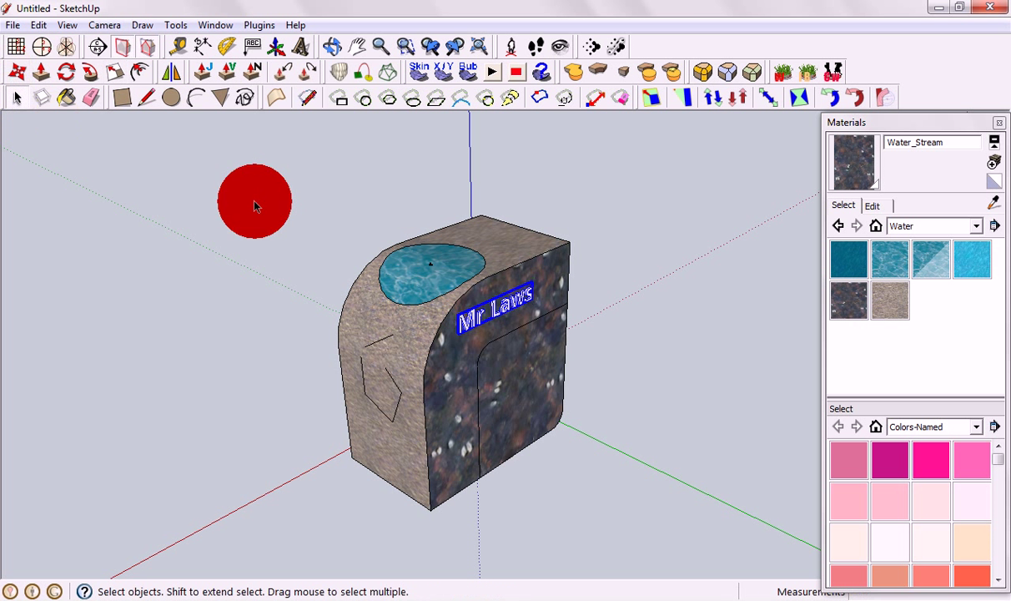
middle_drag(670, 339, 608, 292)
scroll(608, 293, up, 2)
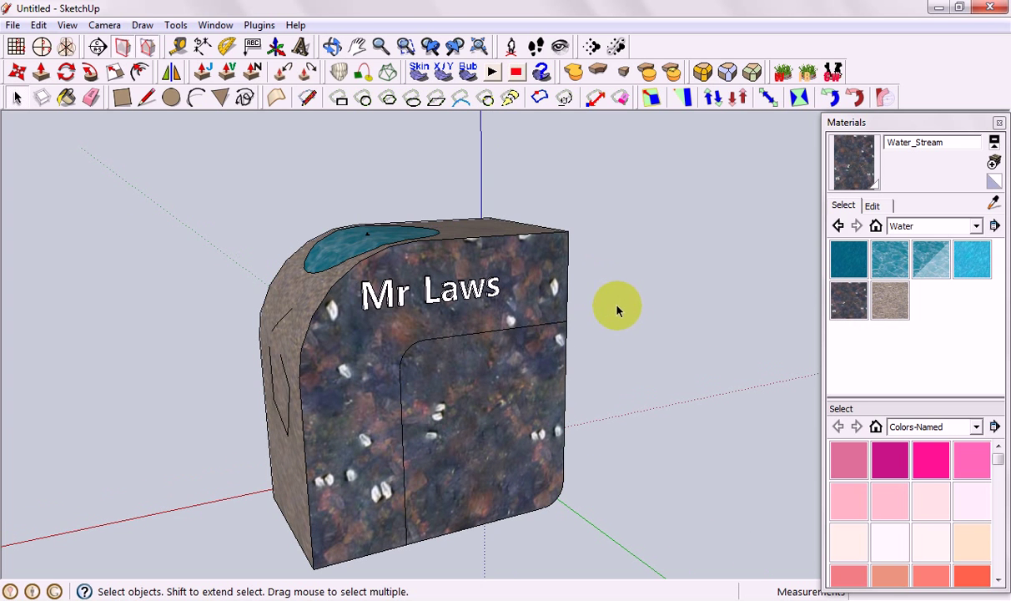
click(14, 25)
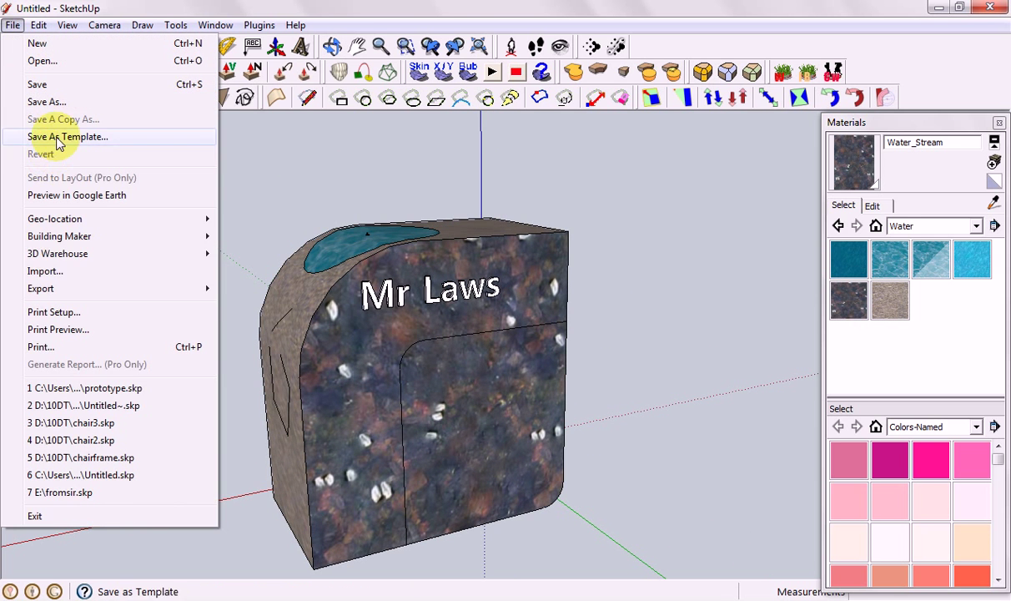
click(47, 102)
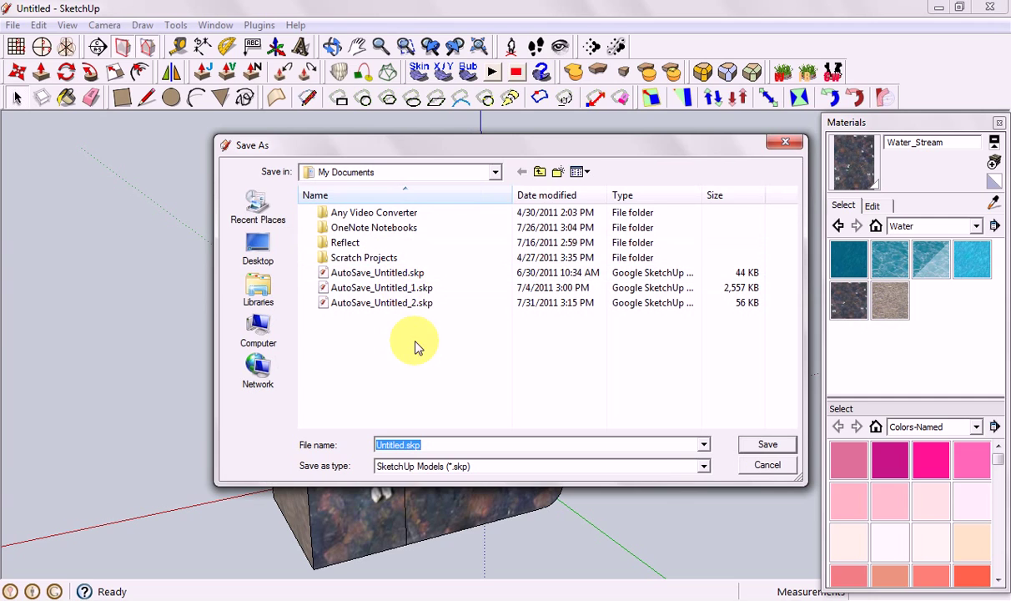
text(exercise3-mrlaws)
click(759, 467)
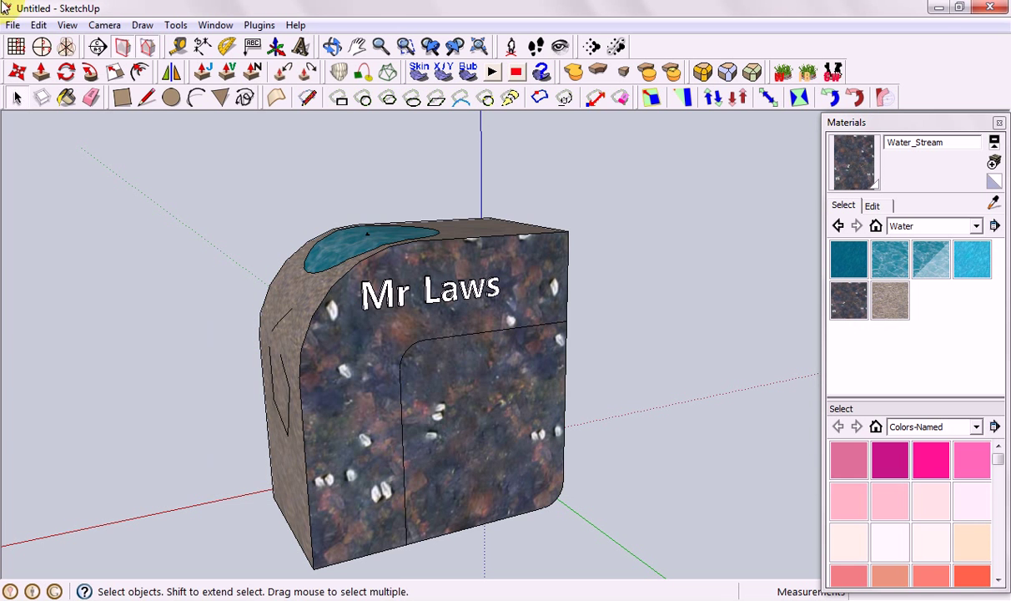
click(11, 25)
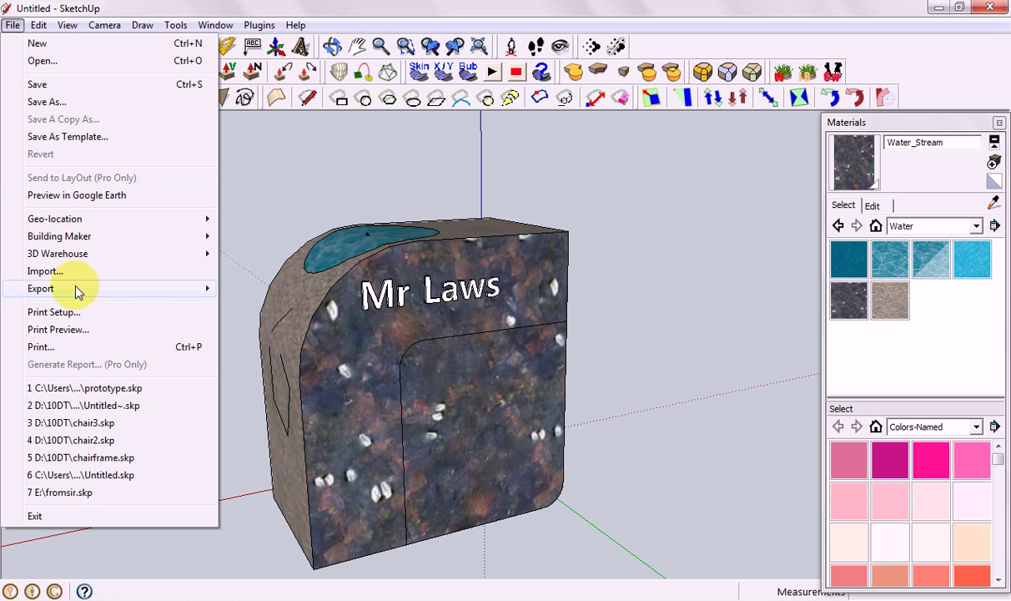
mouse_move(107, 290)
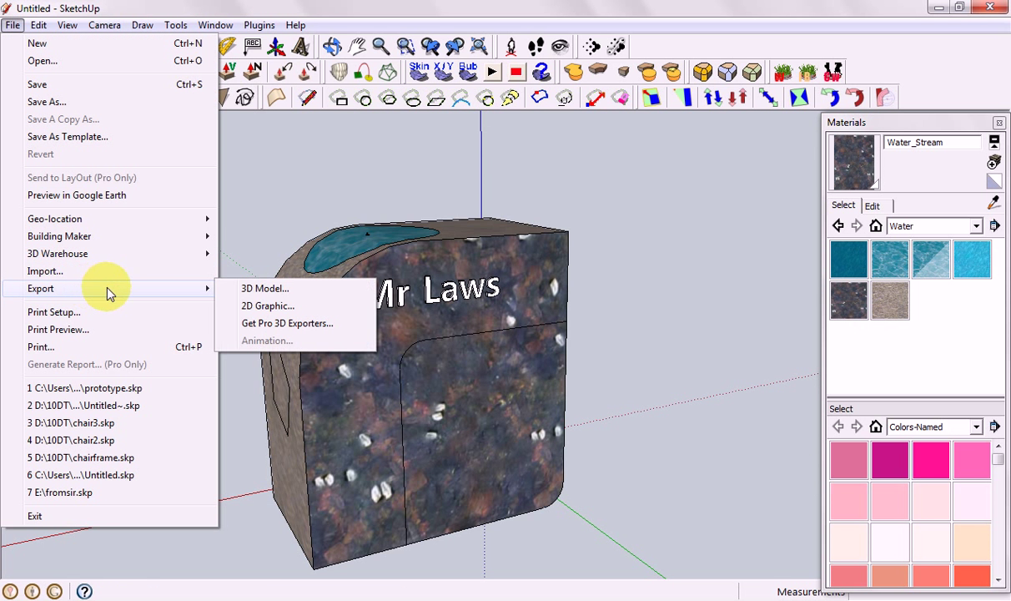
click(265, 307)
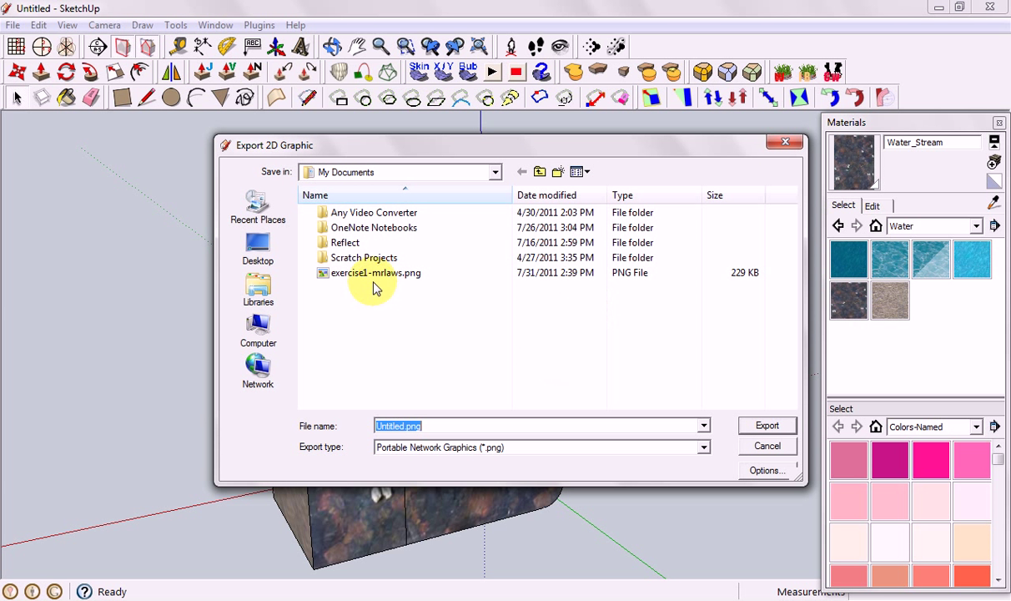
click(760, 448)
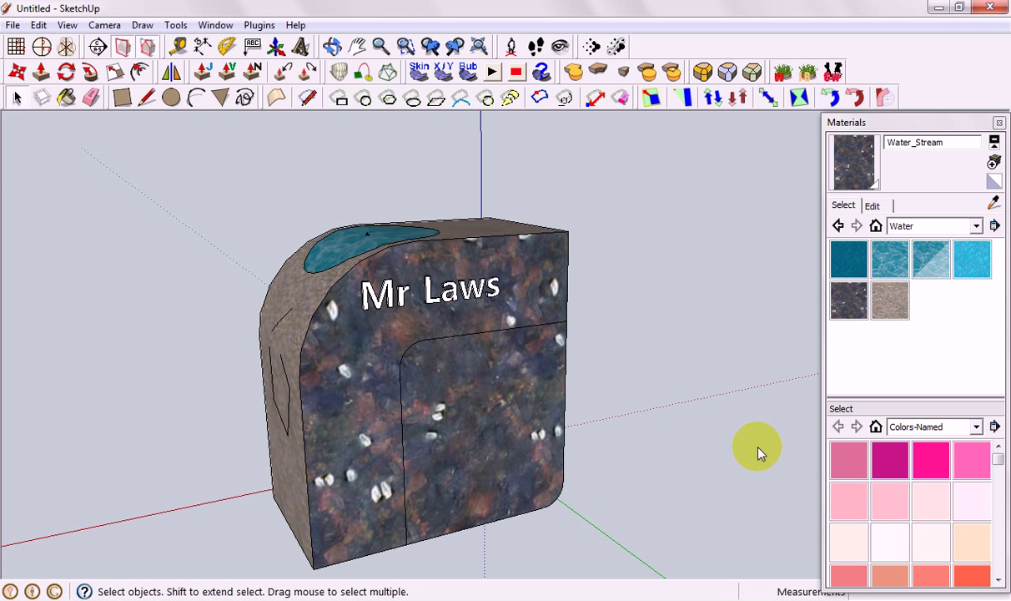